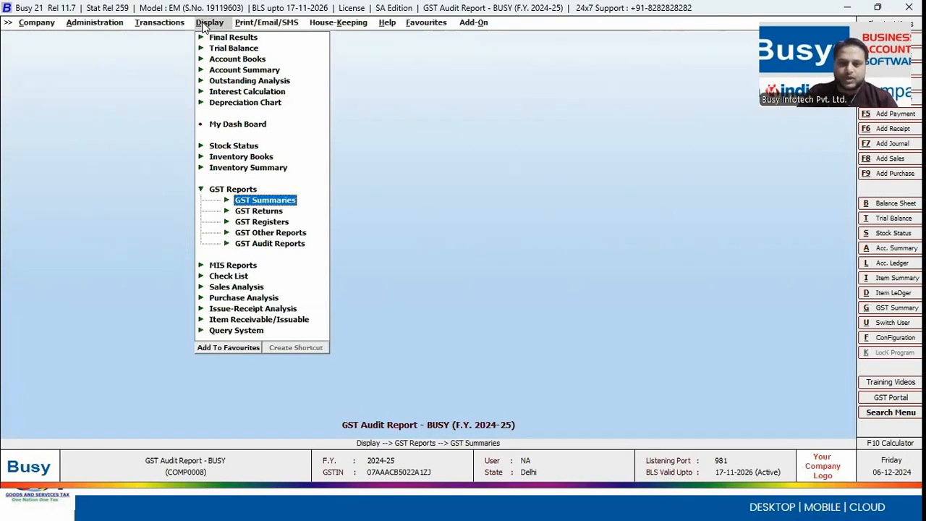
Step: Open the Common Mistakes report from the GST Audit Reports
key("Down")
key("Down")
key("Down")
key("Down")
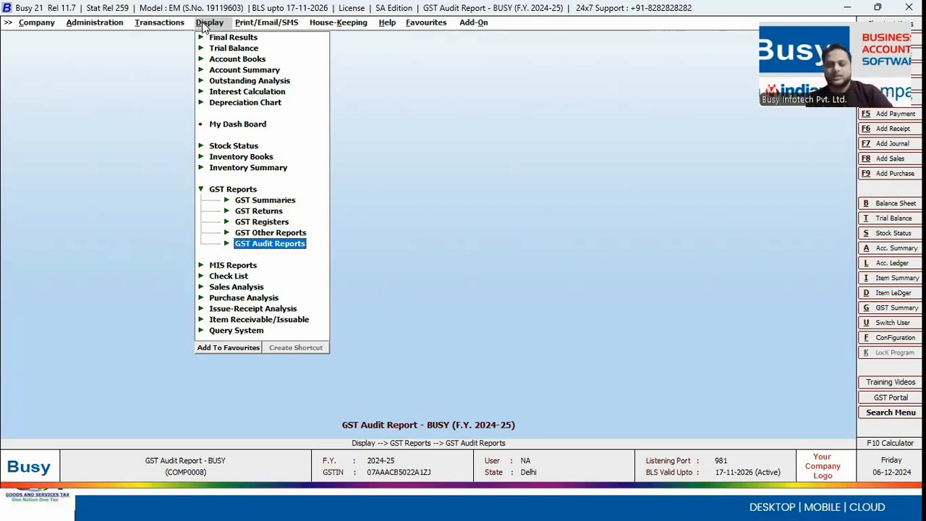
key("Return")
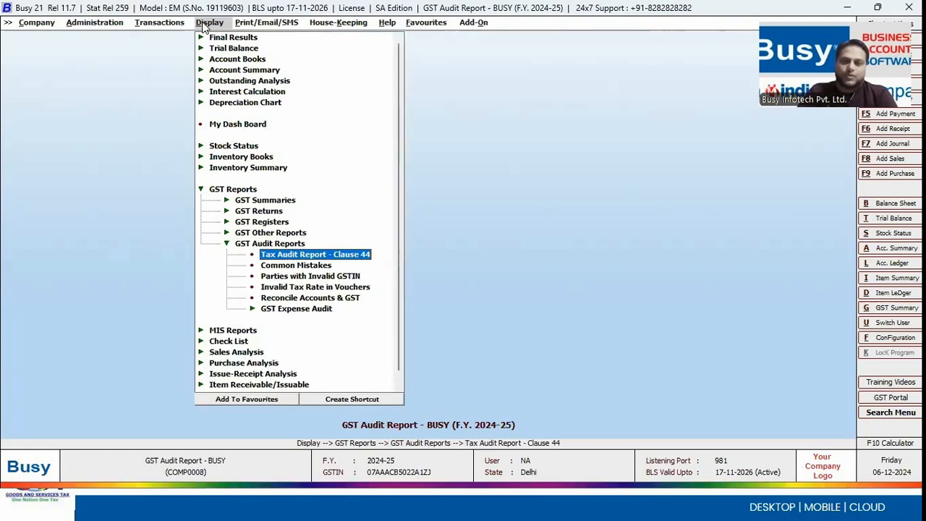
key("Down")
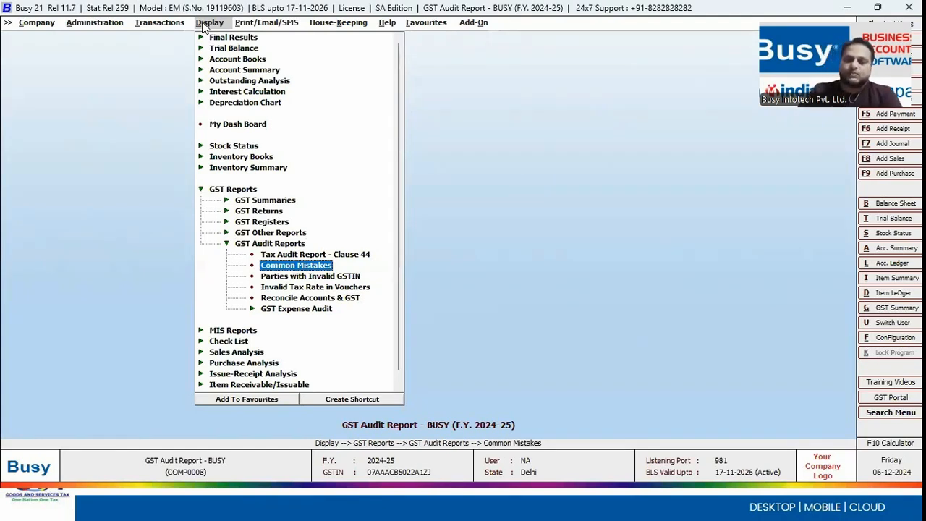
key("Return")
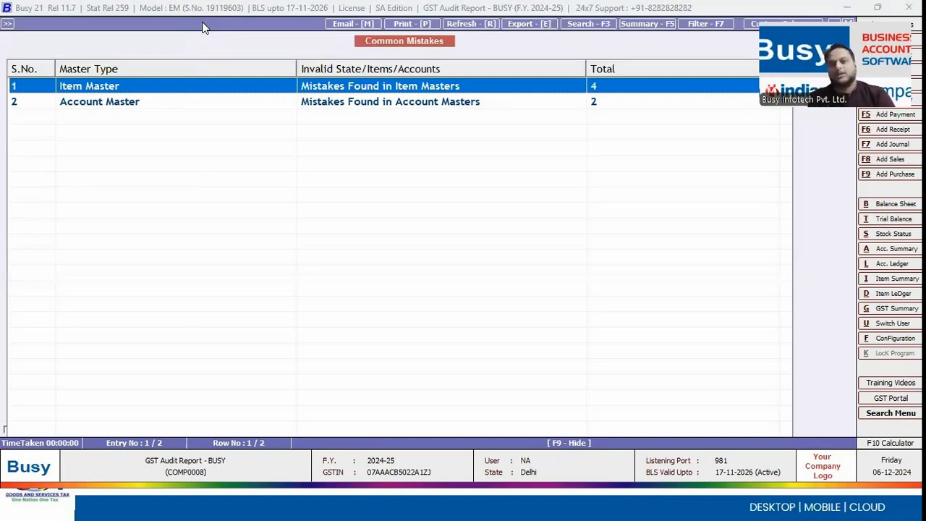
Step: Open the detailed list of mistakes found in item masters
key("Down")
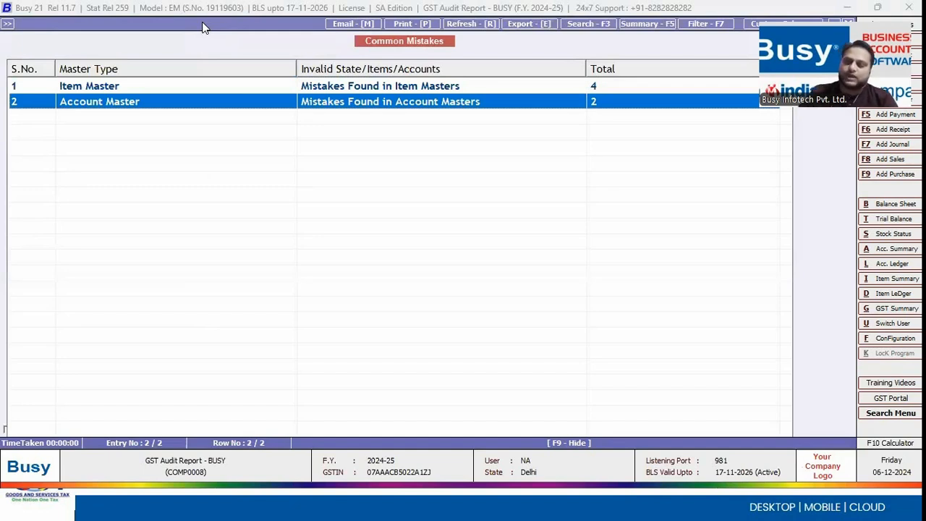
key("Up")
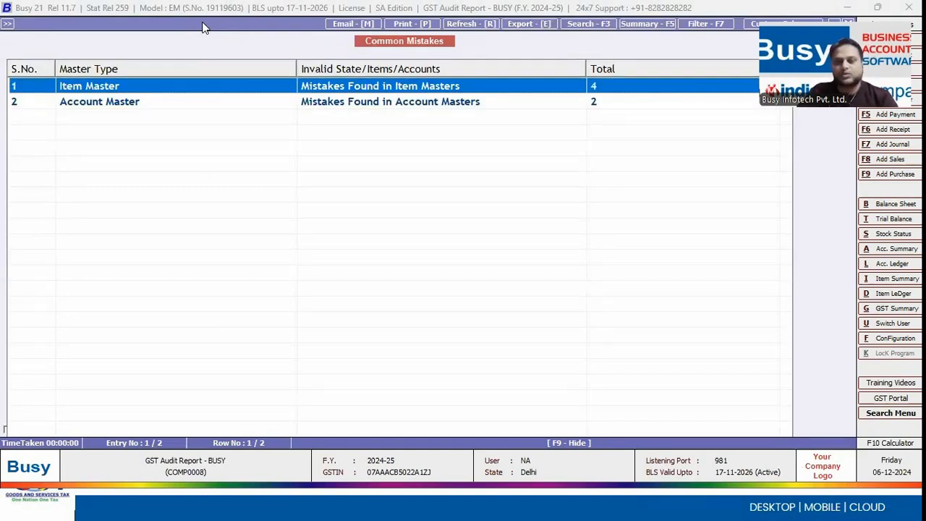
key("Return")
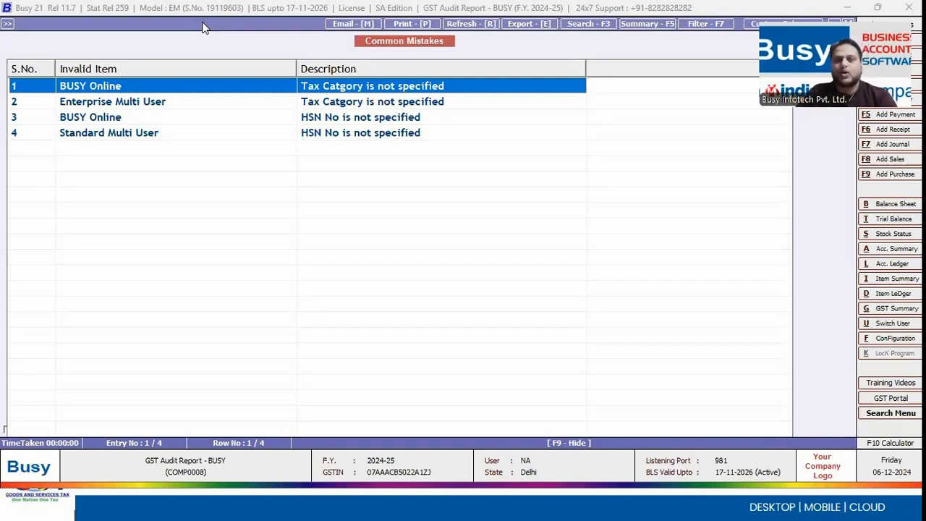
Step: Open the Enterprise Multi User item master, check its Tax Category, and return to the mistakes list
key("Down")
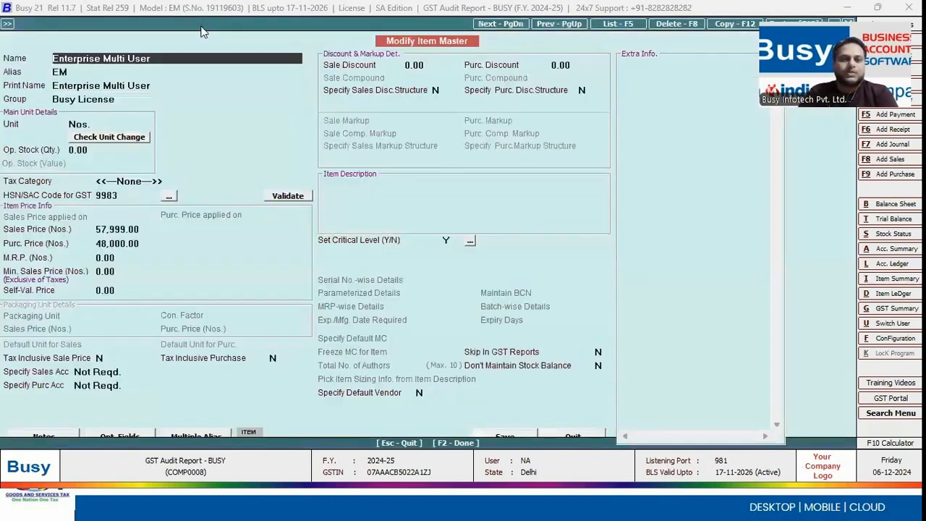
left_click(131, 181)
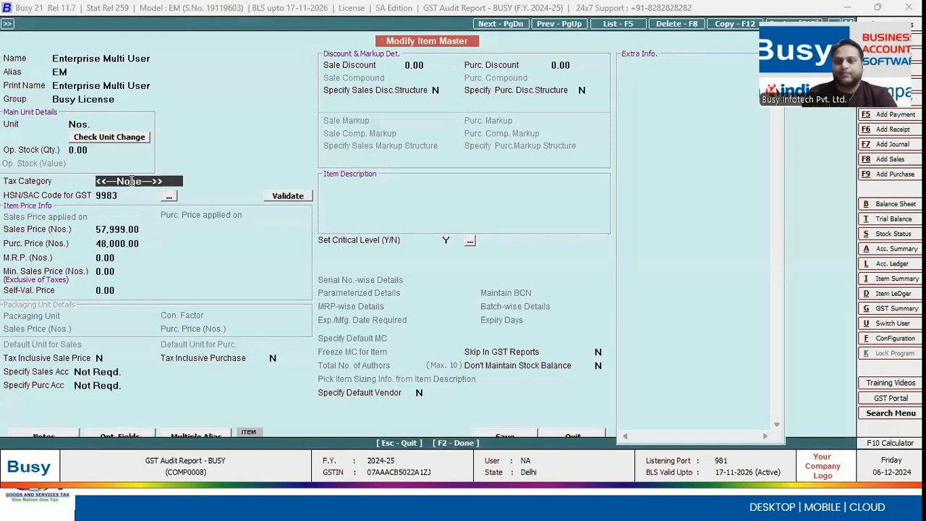
key("Escape")
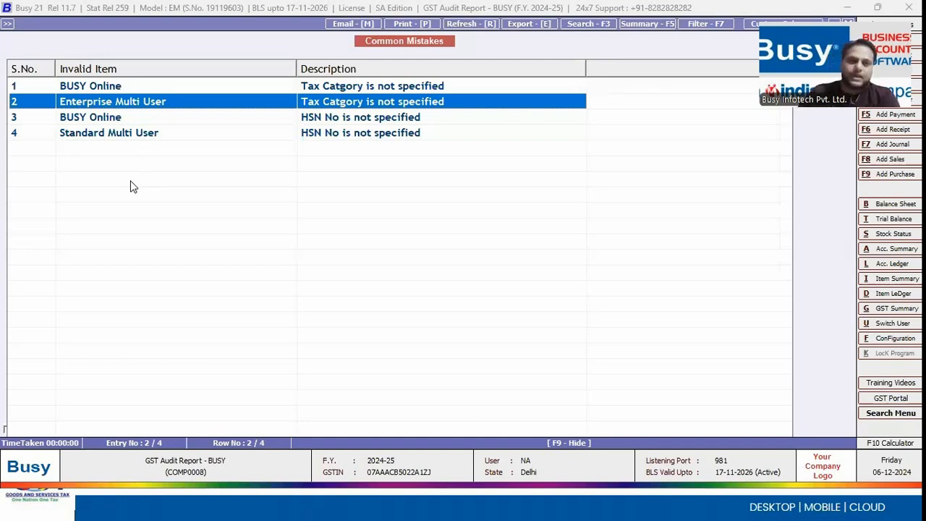
Step: Open the Standard Multi User item master, check its Tax Category and HSN/SAC code, and return without saving
key("Down")
key("Down")
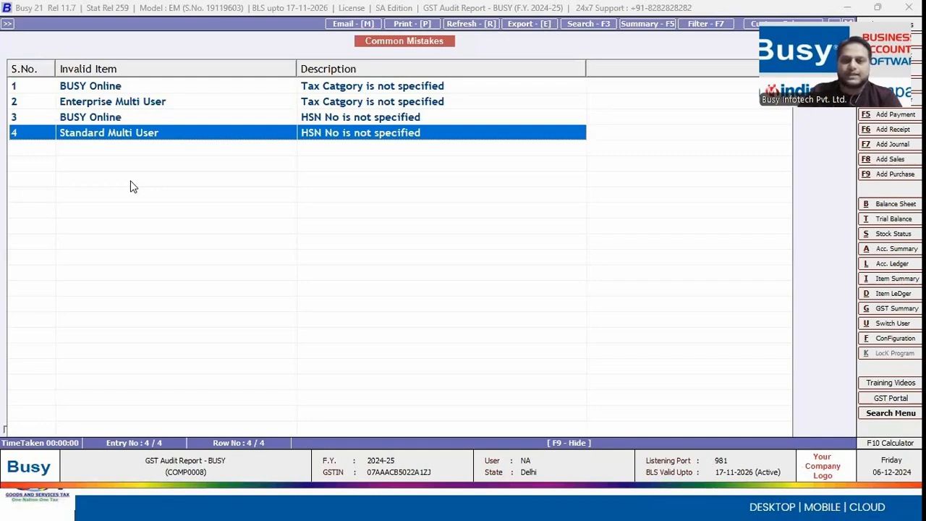
key("Return")
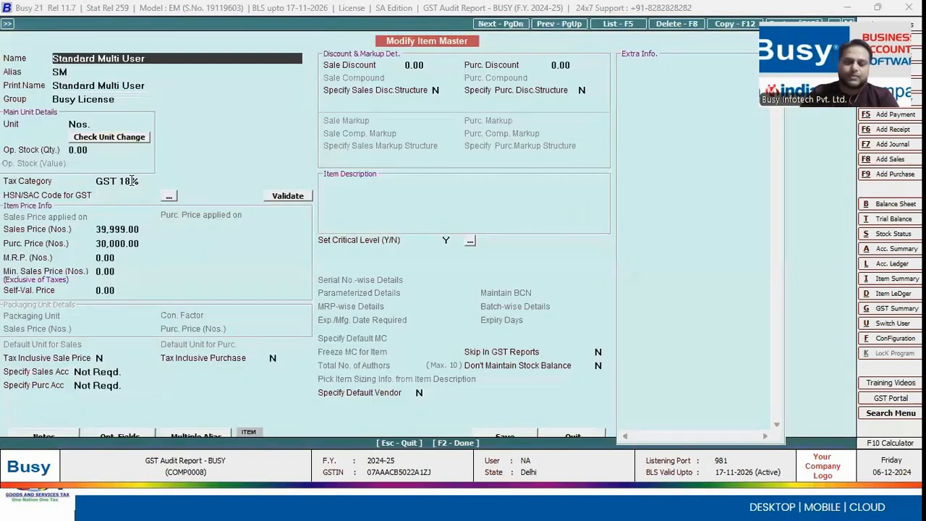
key("Return")
key("Return")
key("Return")
key("Return")
key("Return")
key("Return")
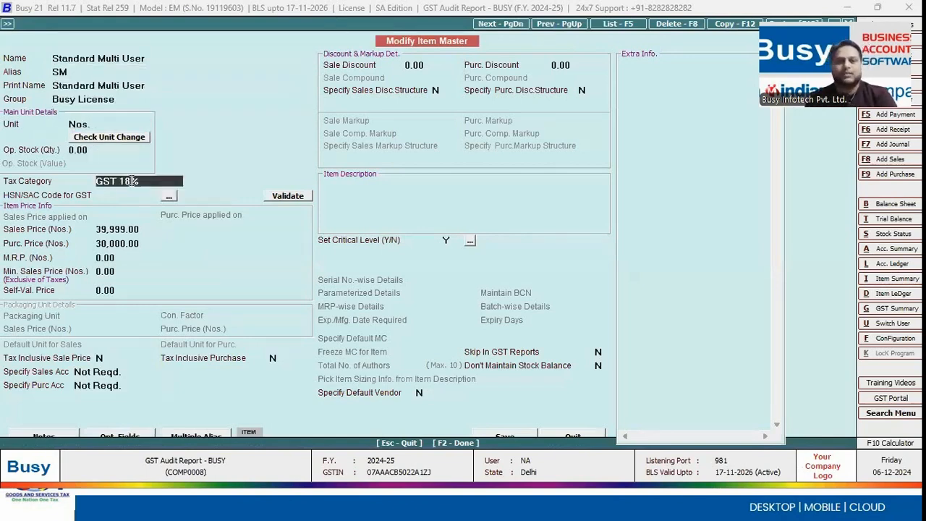
key("Return")
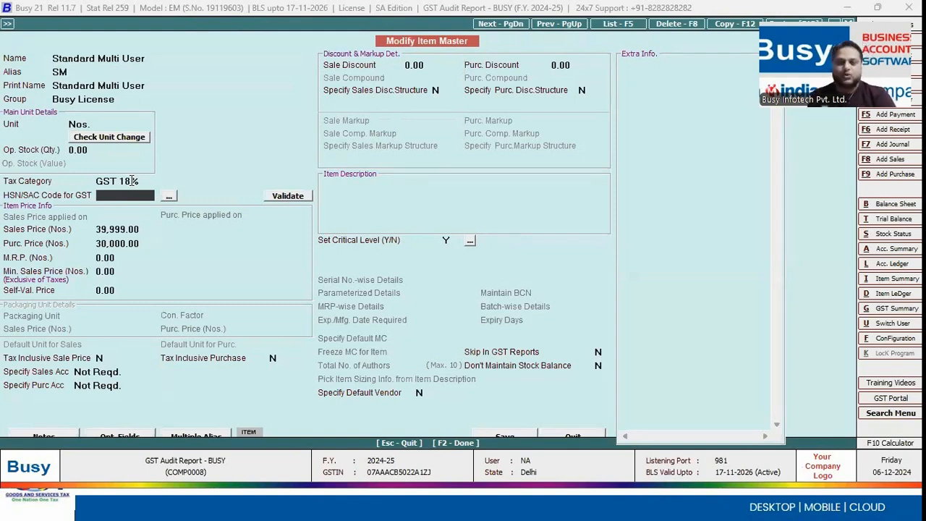
key("Escape")
key("Return")
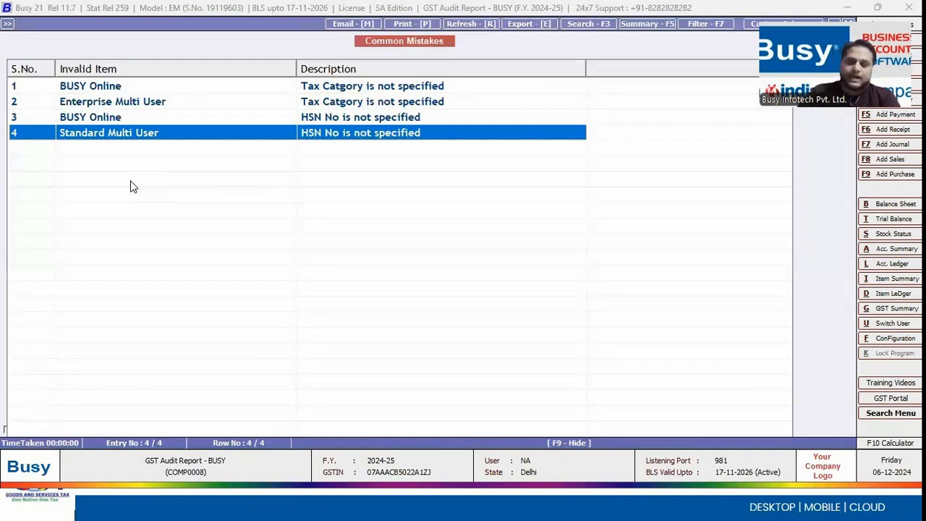
Step: Open the BUSY Online item master from its missing-HSN entry, check its Tax Category and HSN/SAC code, and close it
key("Up")
key("Up")
key("Up")
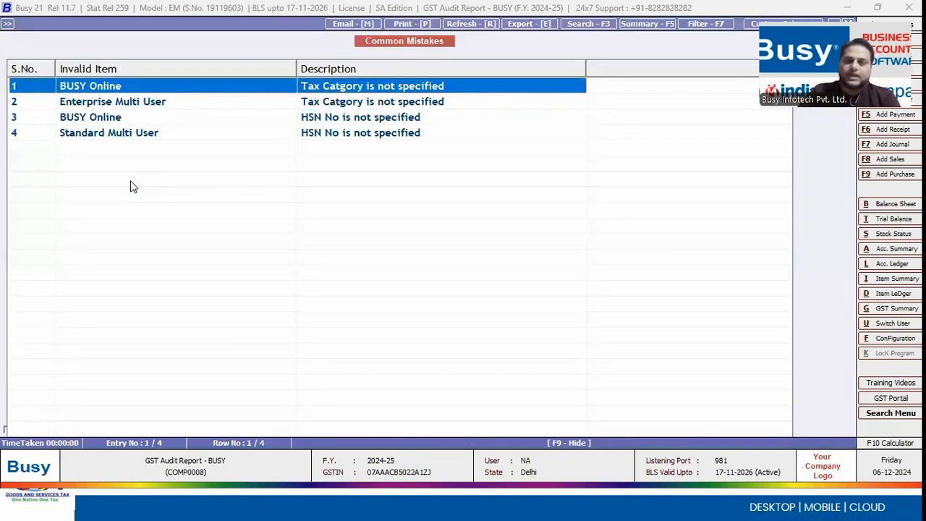
key("Down")
key("Down")
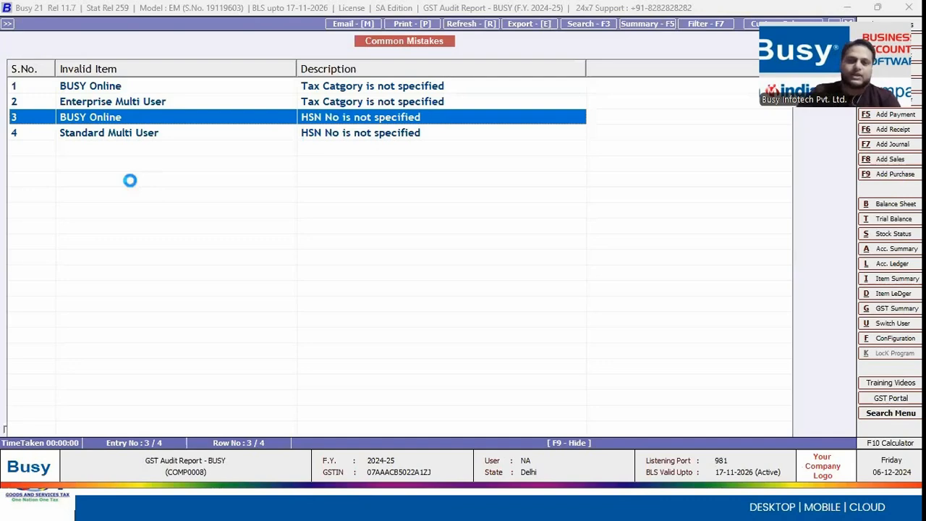
key("Return")
left_click(118, 182)
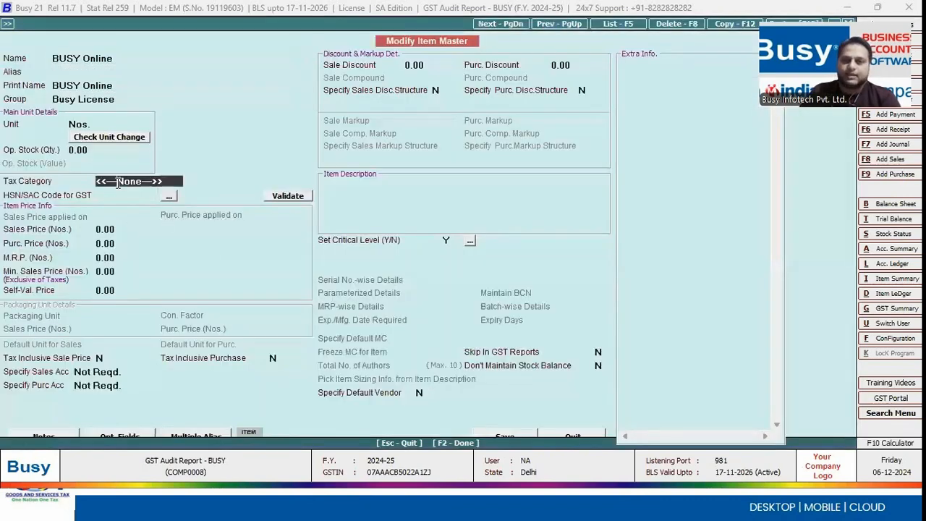
left_click(125, 197)
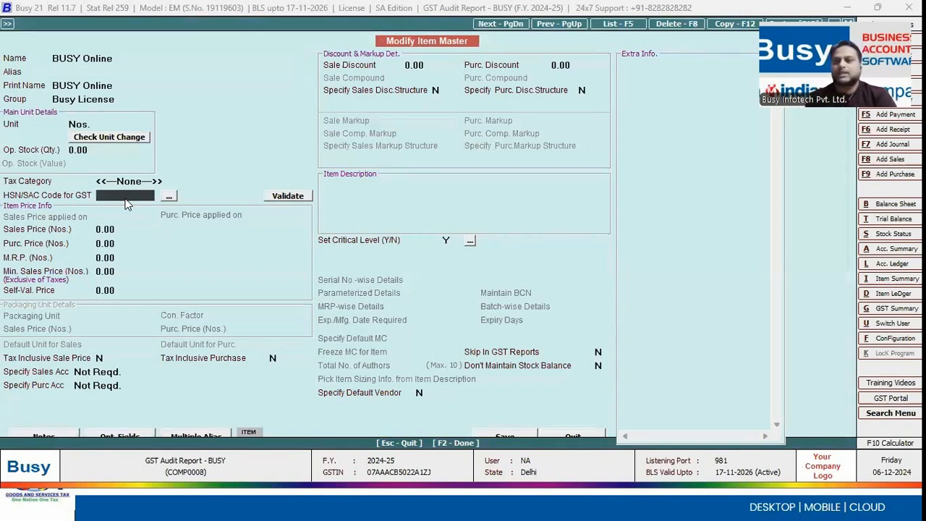
key("Escape")
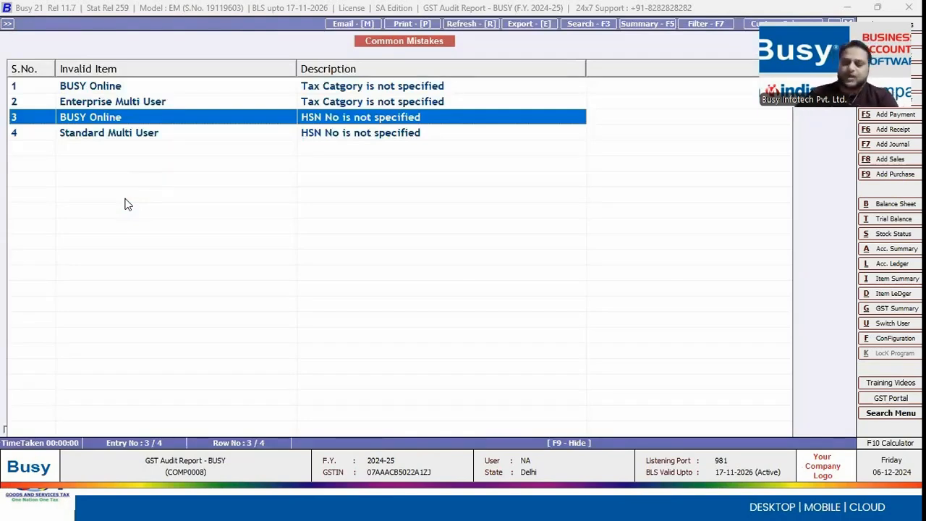
Step: Reopen the BUSY Online item master and save it without an HSN/SAC code
key("Return")
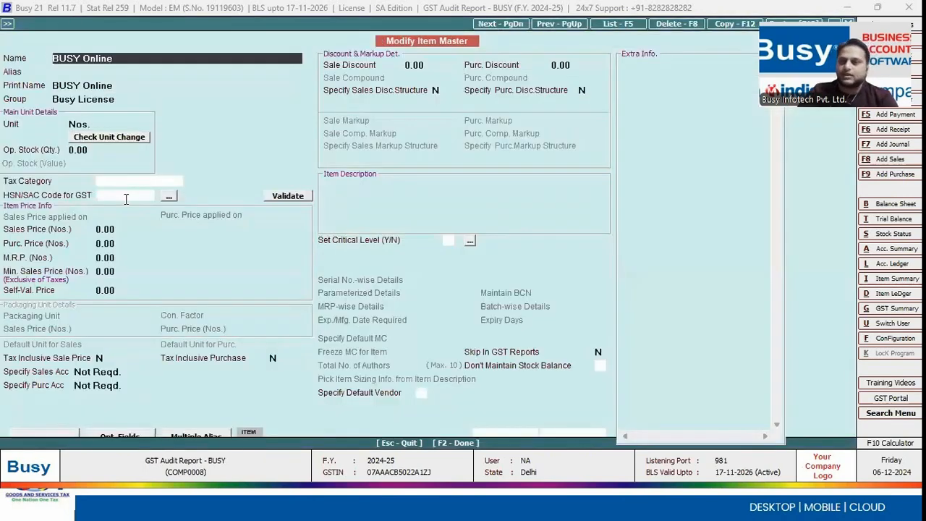
key("F2")
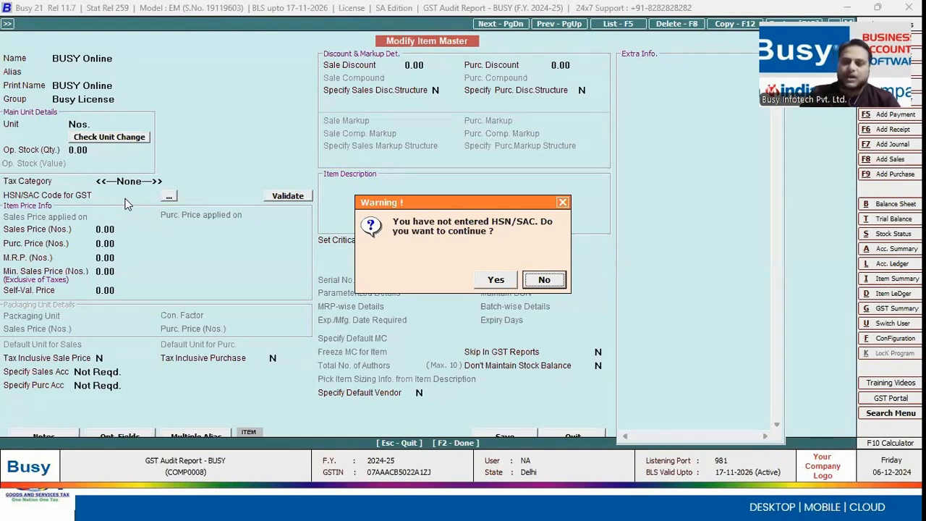
key("Left")
key("Return")
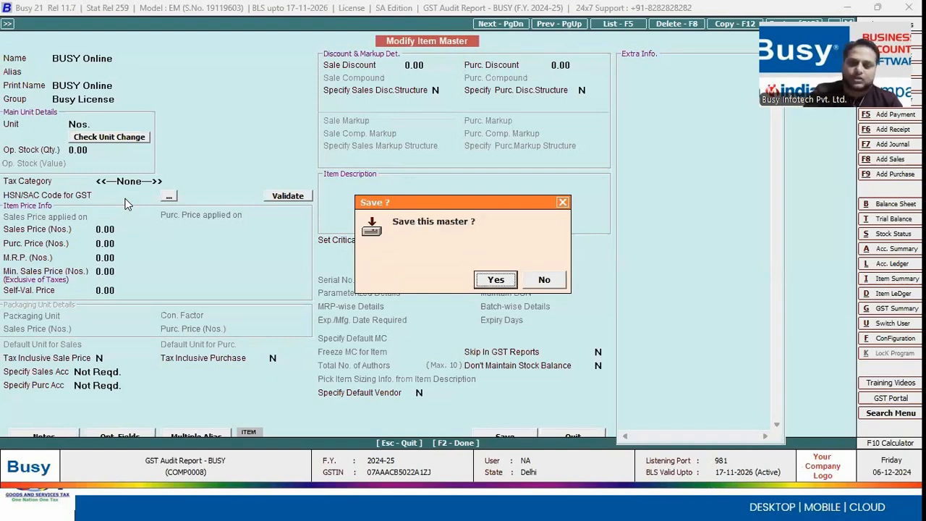
key("Return")
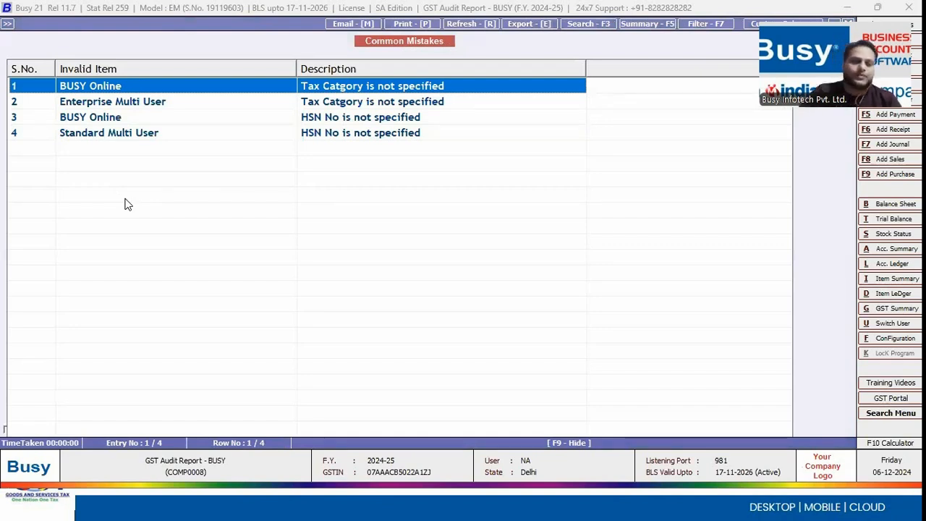
Step: Return to the Common Mistakes summary and open the list of mistakes found in account masters
key("Escape")
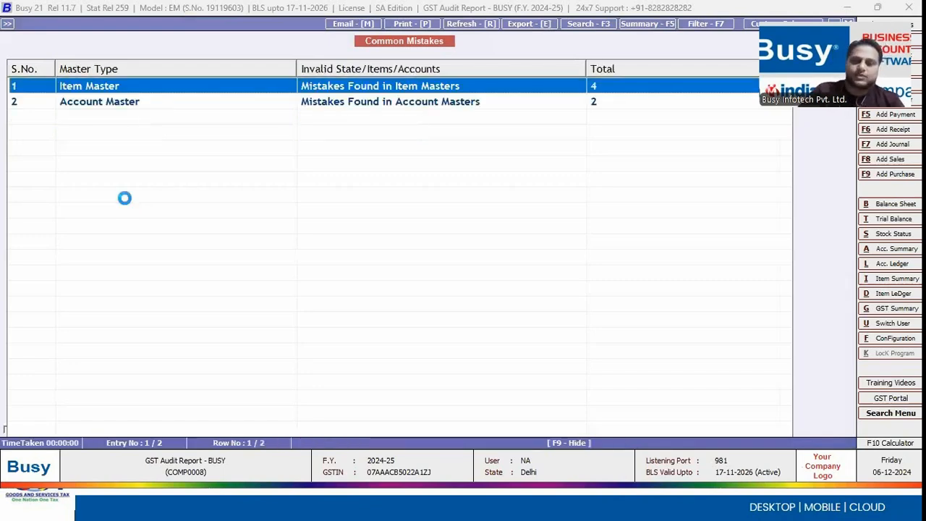
key("Down")
key("Return")
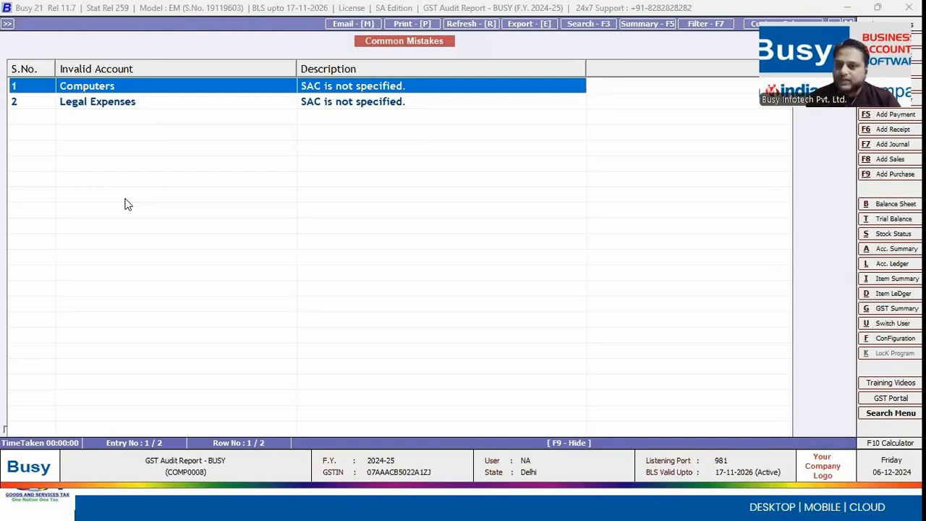
Step: Open the Computers account master, check its Group and HSN/SAC code, and close it unchanged
key("Return")
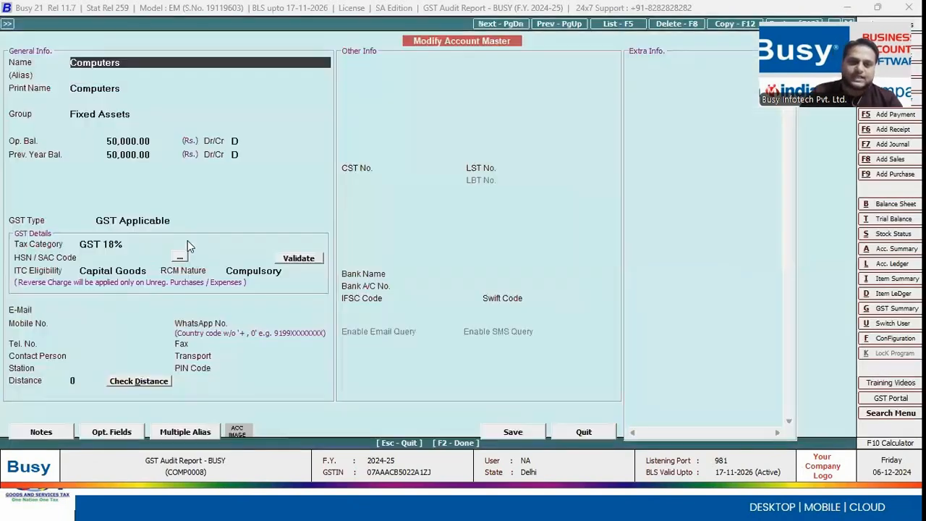
left_click(108, 114)
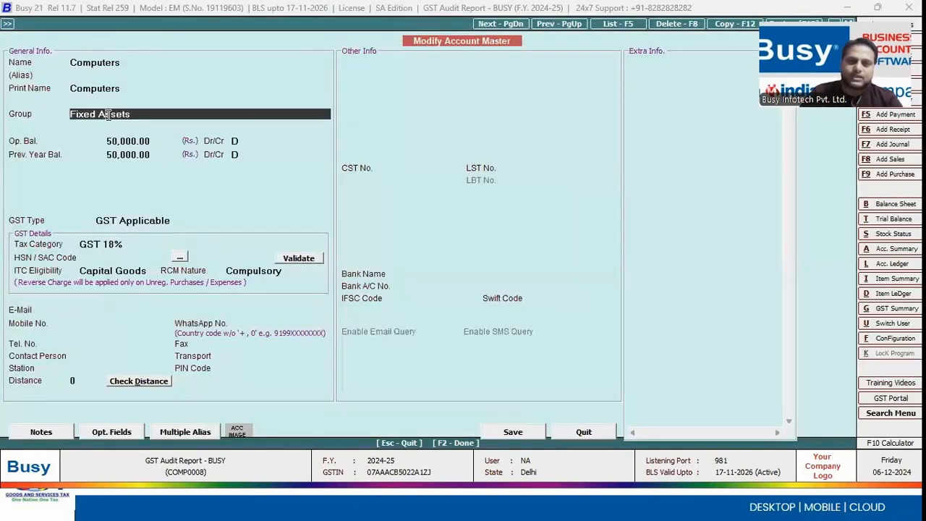
left_click(106, 260)
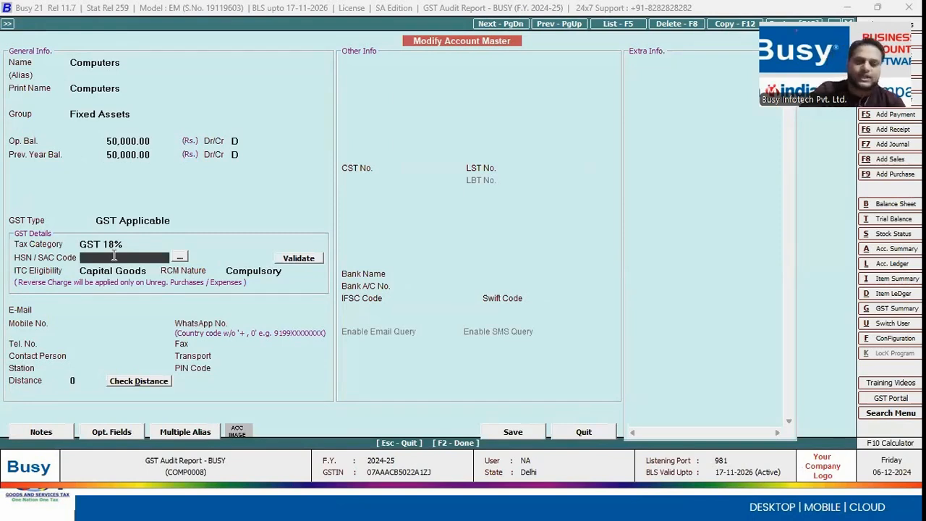
key("Escape")
Step: Open the Legal Expenses account master, check its HSN/SAC code, and close it unchanged
key("Down")
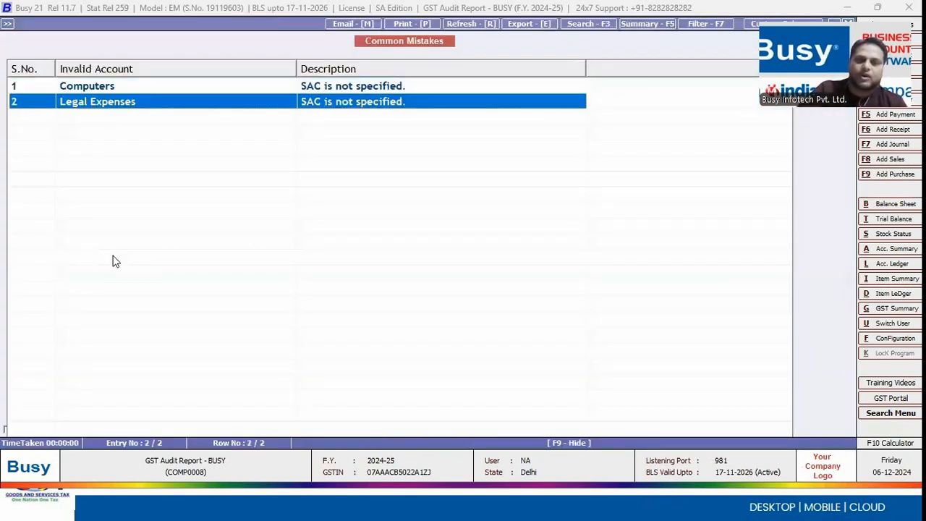
key("Return")
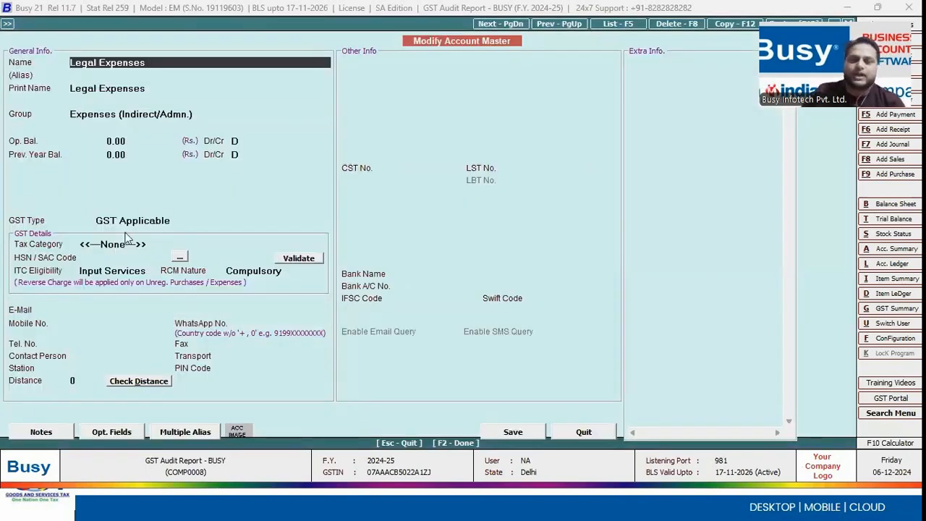
left_click(104, 257)
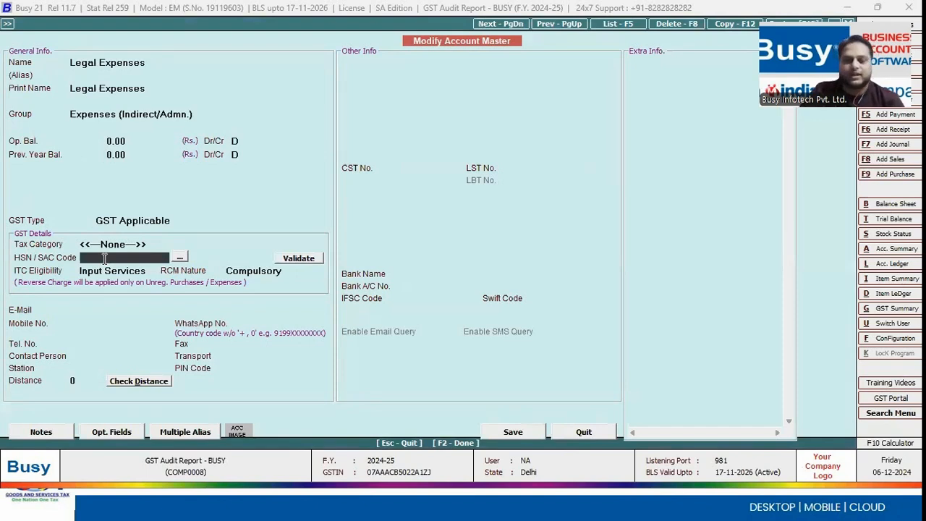
key("Escape")
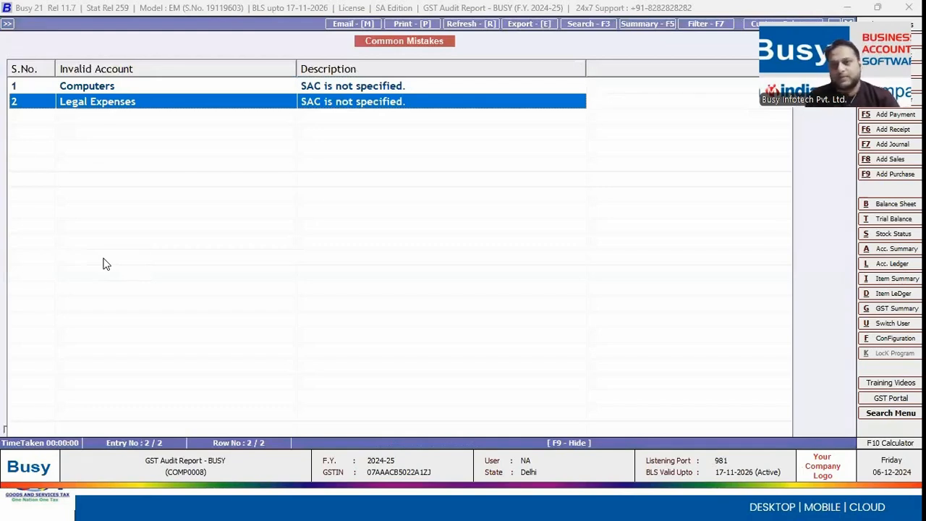
Step: Leave the Common Mistakes report and switch to the presentation, advancing to the question about parties with incorrect GSTIN
key("Escape")
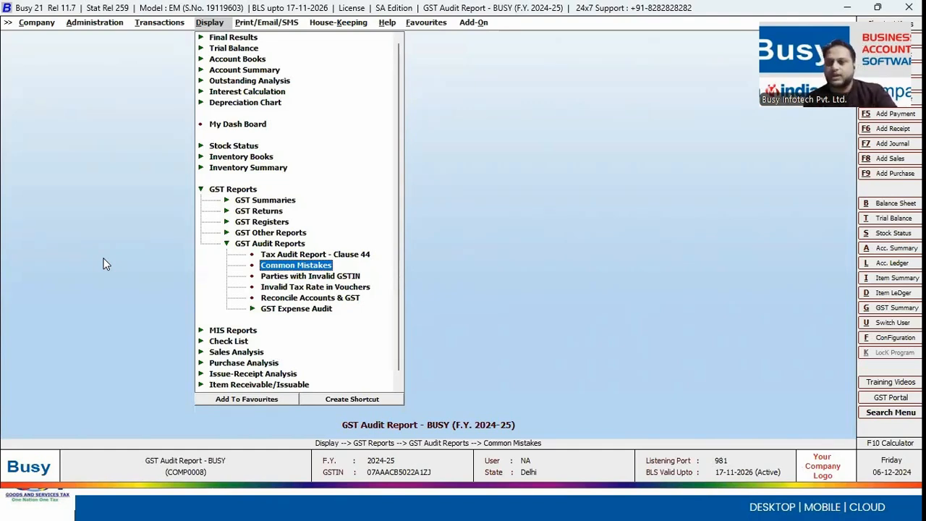
key("alt+Tab")
left_click(520, 233)
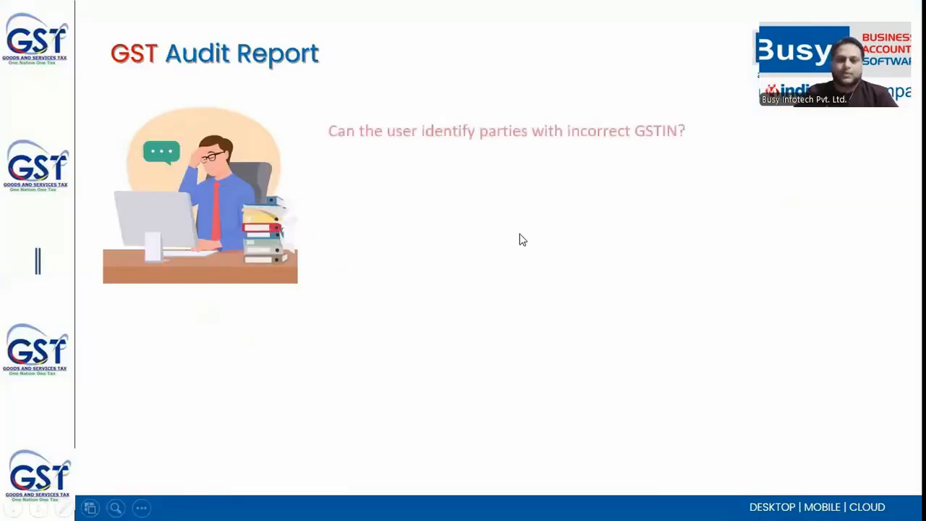
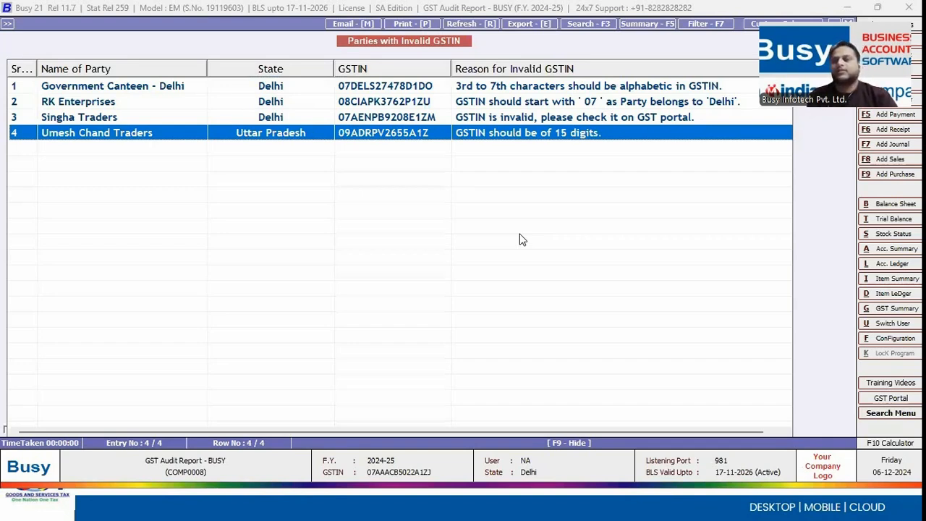
Step: Open the Umesh Chand Traders account master from the invalid GSTIN list, check its GSTIN, and close it unchanged
key("Return")
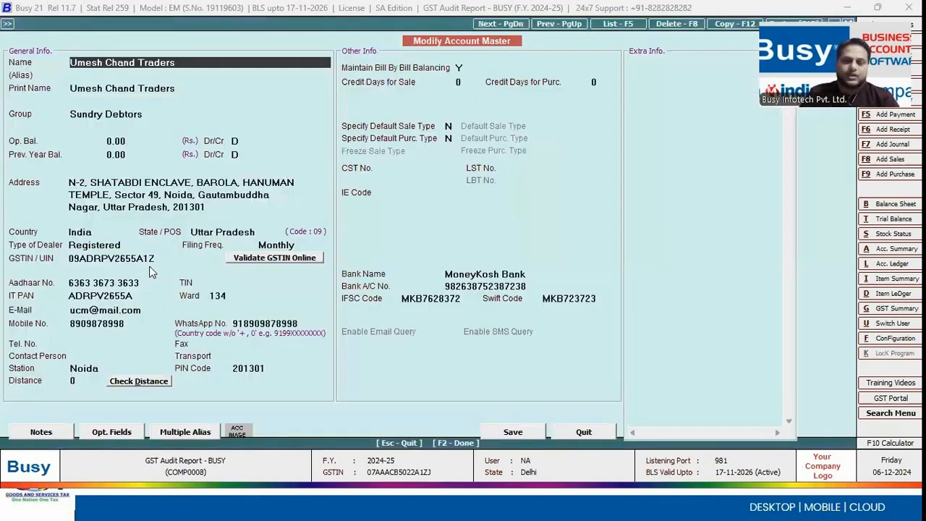
left_click(135, 259)
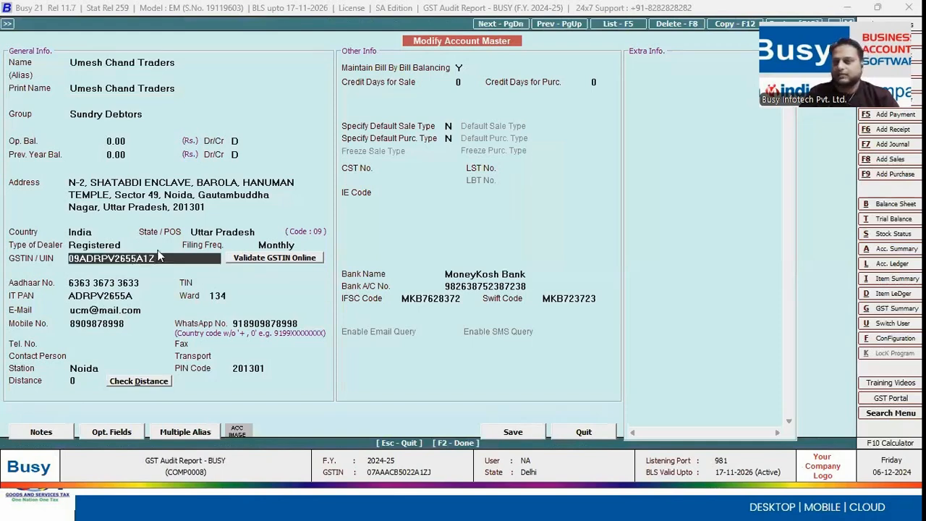
key("Escape")
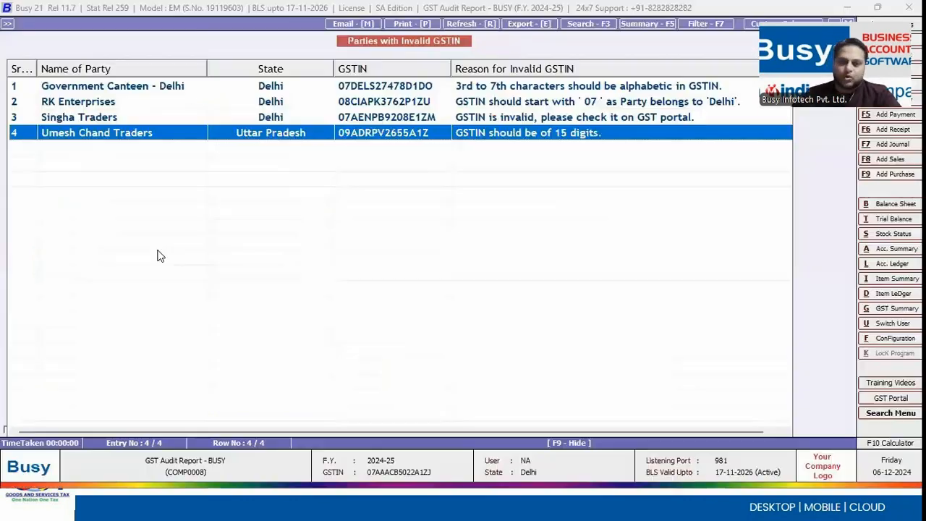
Step: Open the Singha Traders account master, try validating its GSTIN online, decline to continue, and close the master
key("Up")
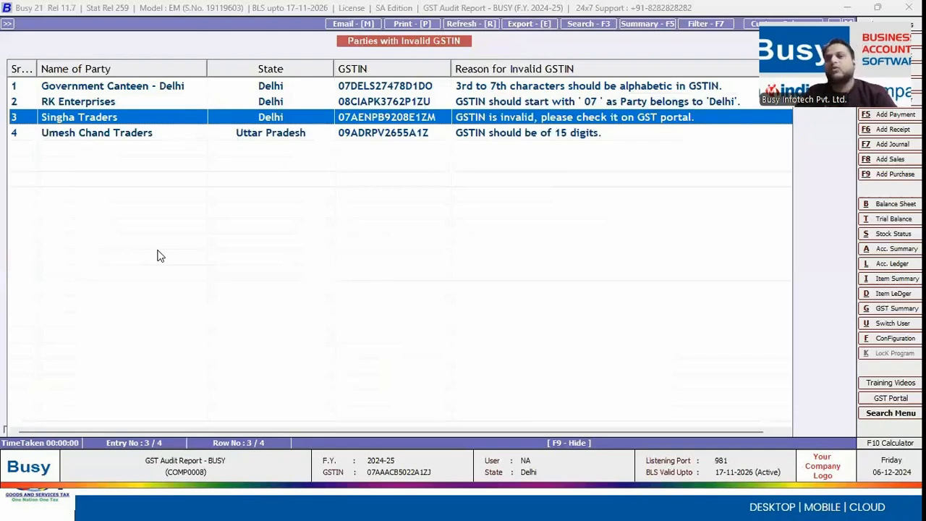
key("Return")
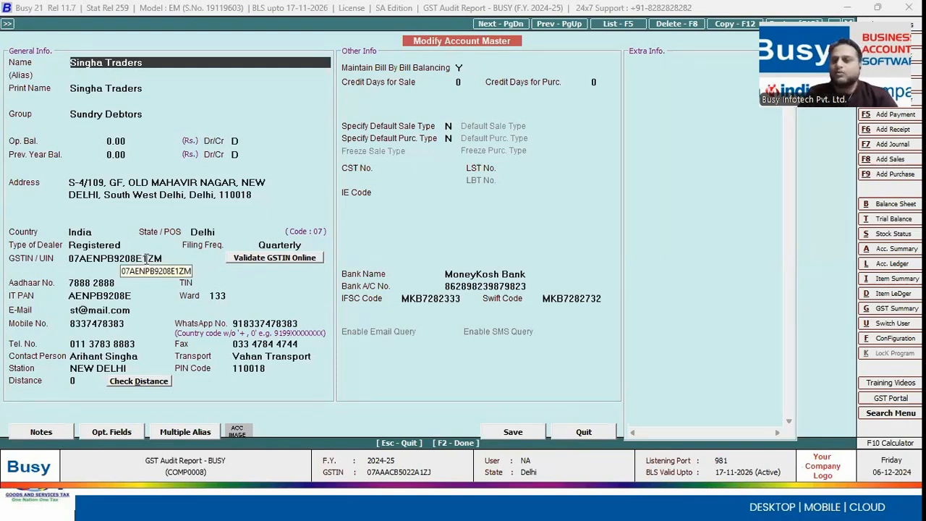
left_click(160, 258)
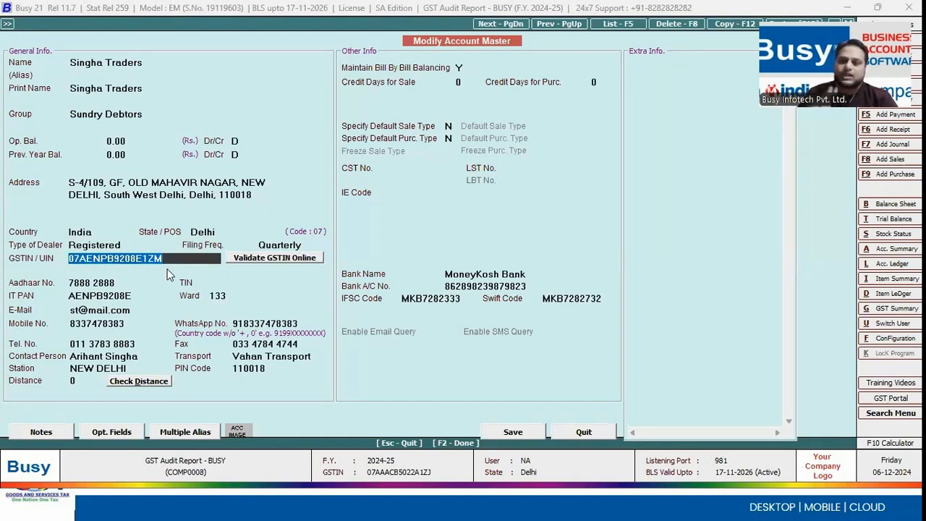
left_click(269, 259)
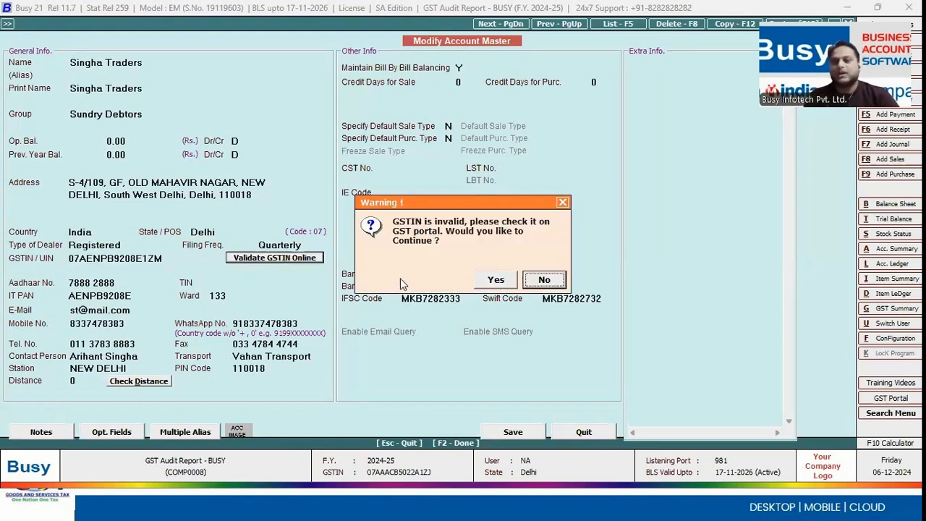
left_click(548, 281)
key("Escape")
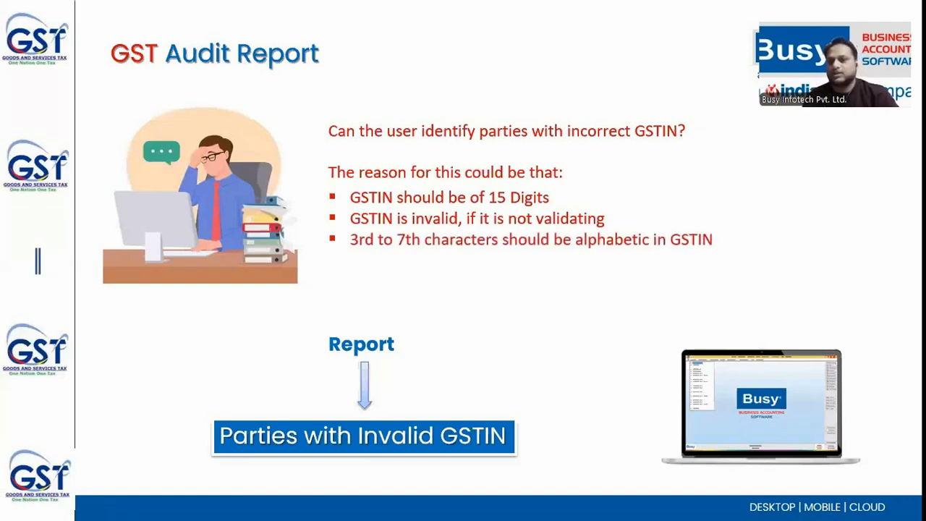
Step: Switch from the presentation back to Busy and select Government Canteen - Delhi in the Parties with Invalid GSTIN report
key("alt+Tab")
key("Up")
key("Up")
key("Down")
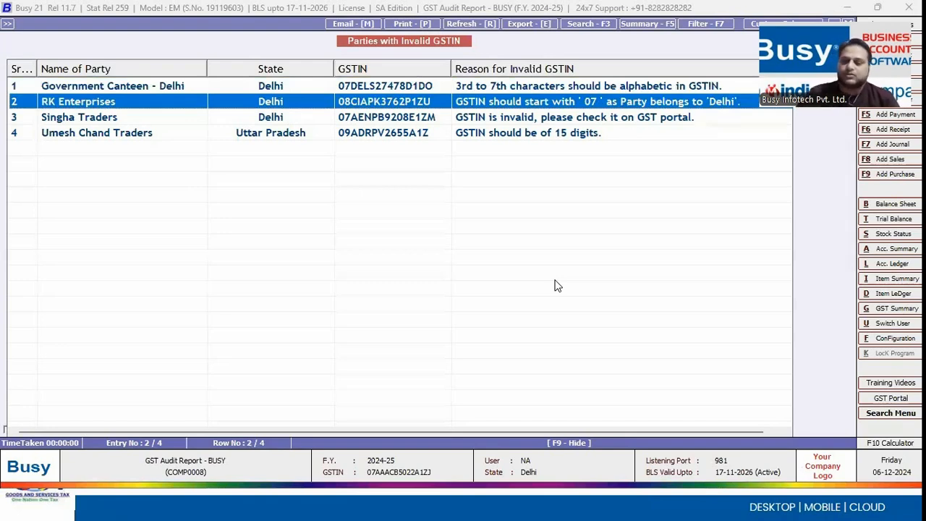
key("Up")
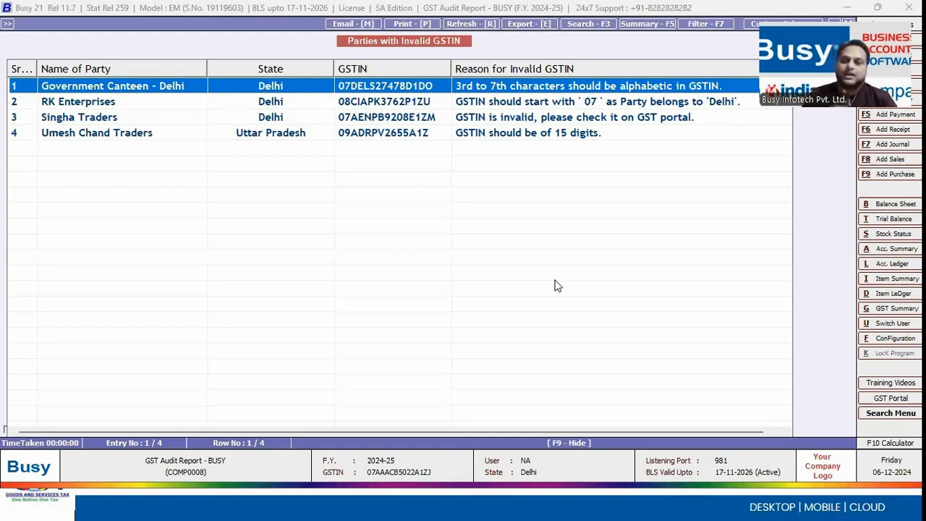
Step: Open the Government Canteen - Delhi master, view its online GSTIN validation details despite the warning, and close both
key("Return")
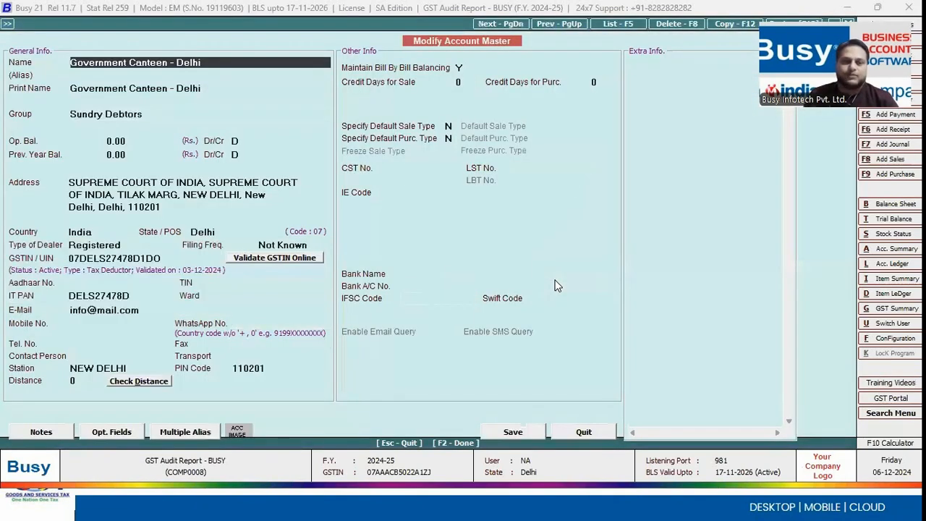
left_click(106, 258)
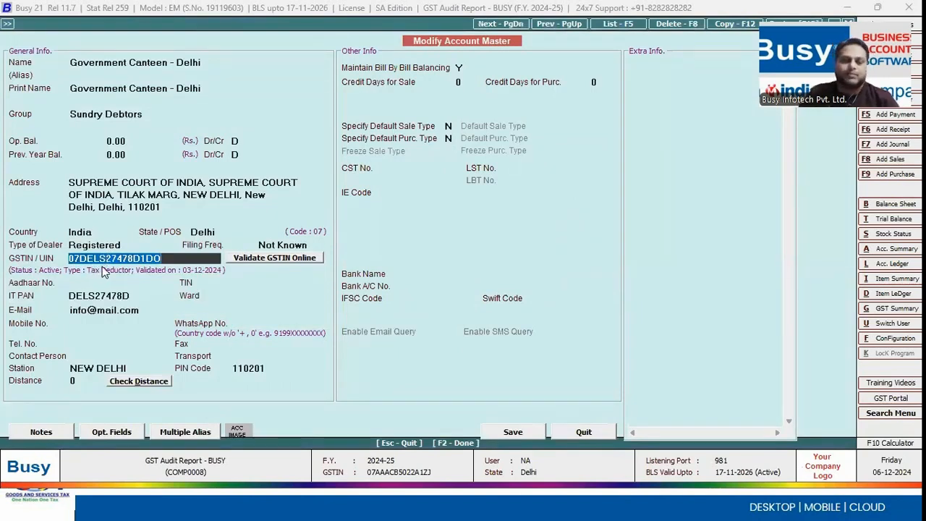
left_click(262, 259)
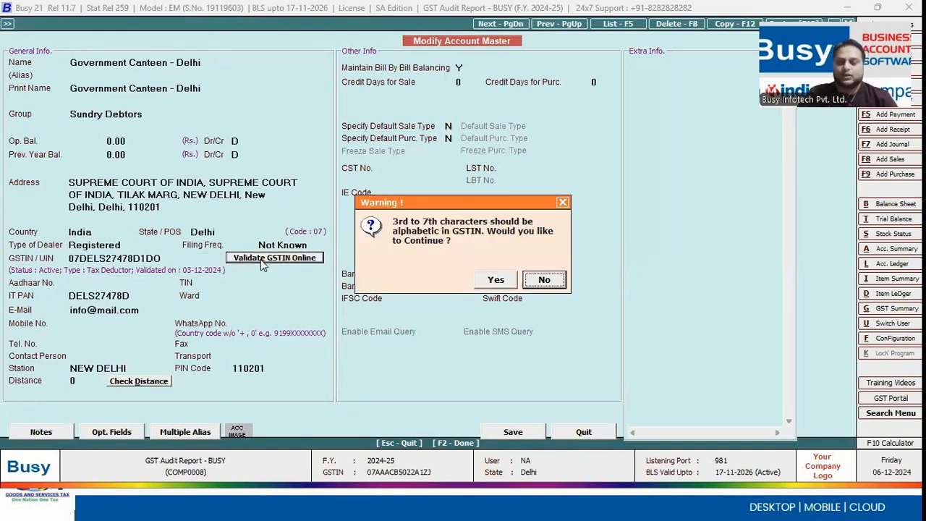
key("Left")
key("Return")
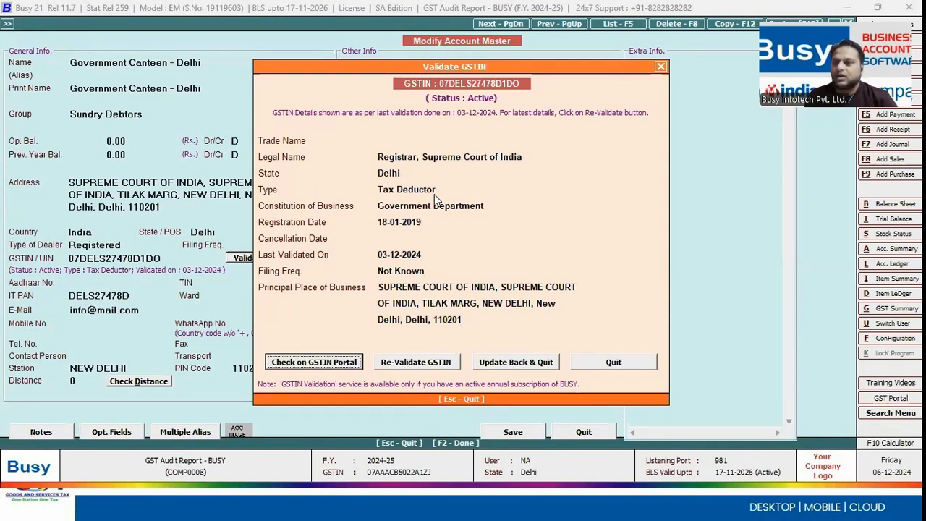
key("Escape")
key("Escape")
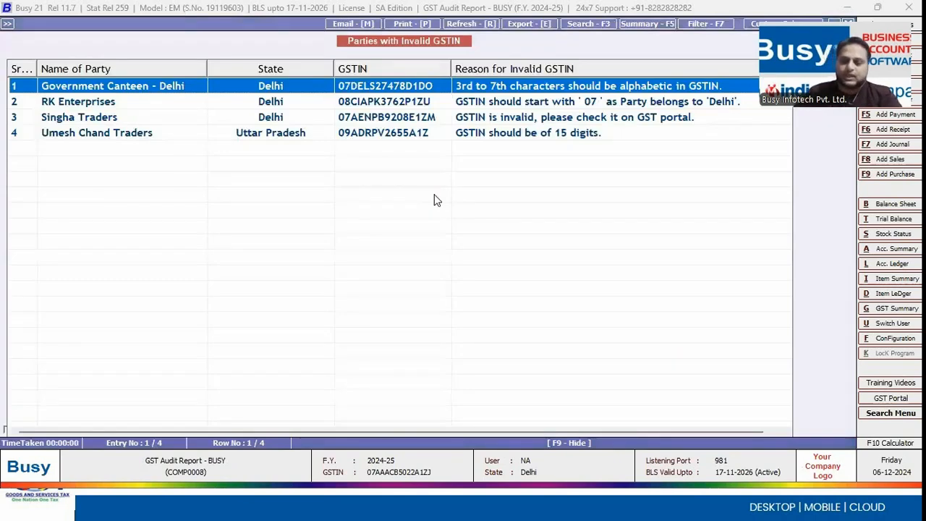
Step: Reopen the Government Canteen - Delhi master, inspect the 3rd to 7th characters of its GSTIN, and validate it online again past the warning
key("Return")
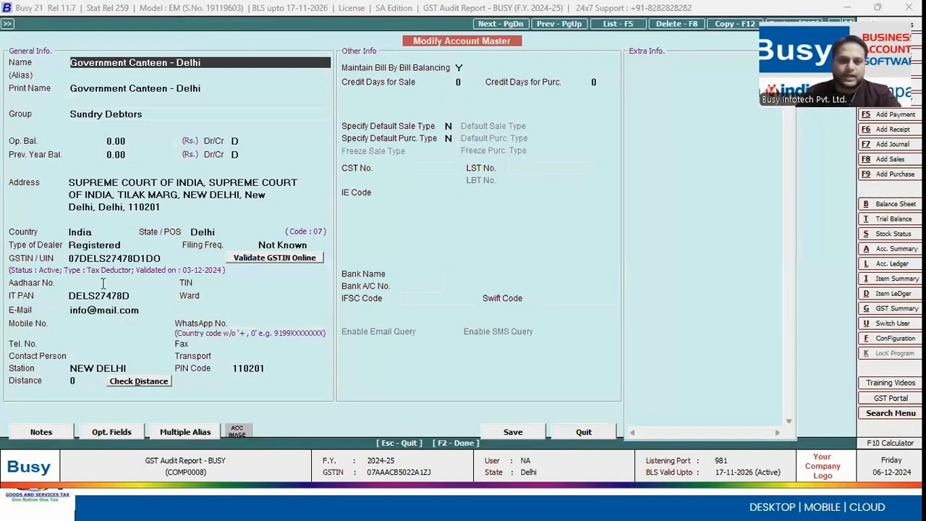
left_click(83, 259)
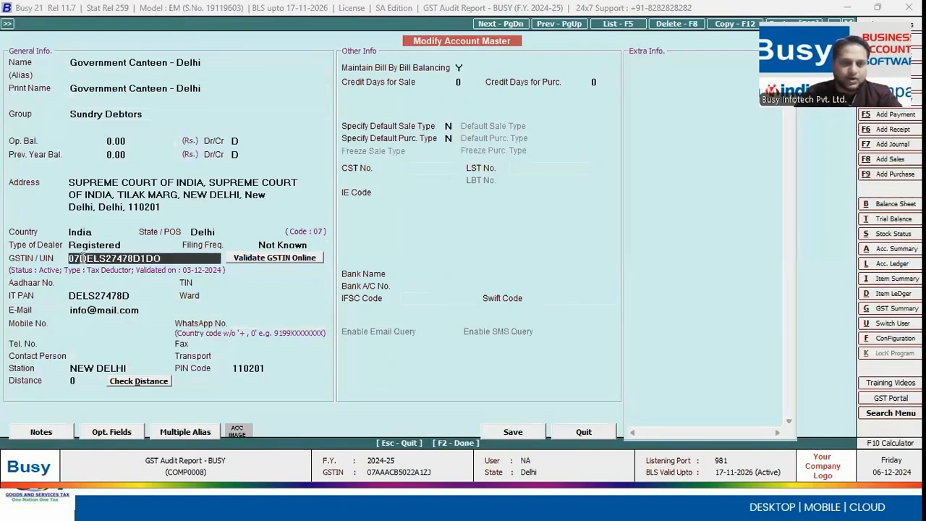
key("shift+Right")
key("shift+Right")
key("shift+Right")
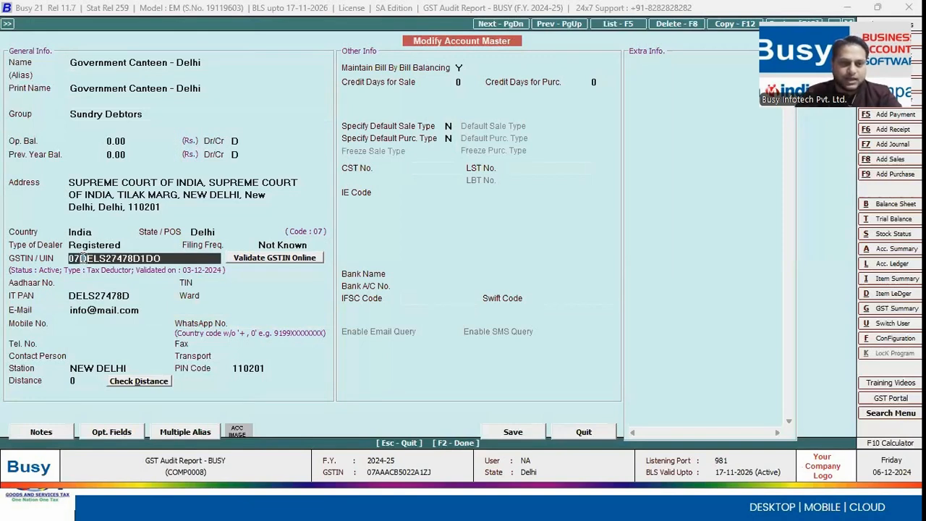
key("shift+Right")
key("Right")
key("shift+Left")
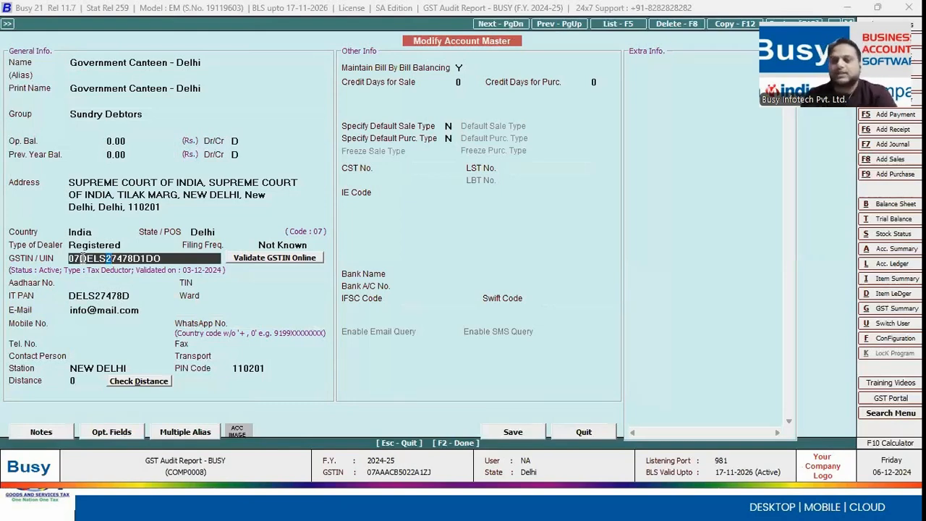
left_click(268, 258)
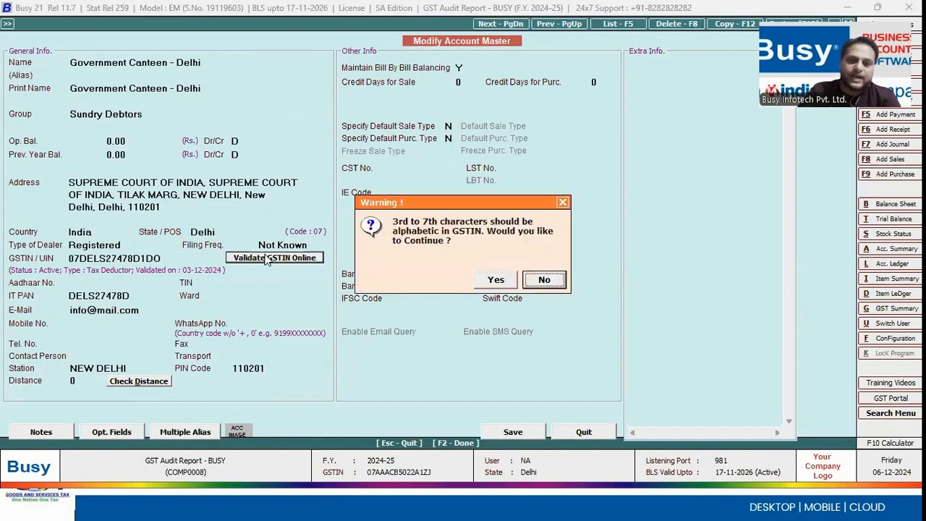
left_click(498, 284)
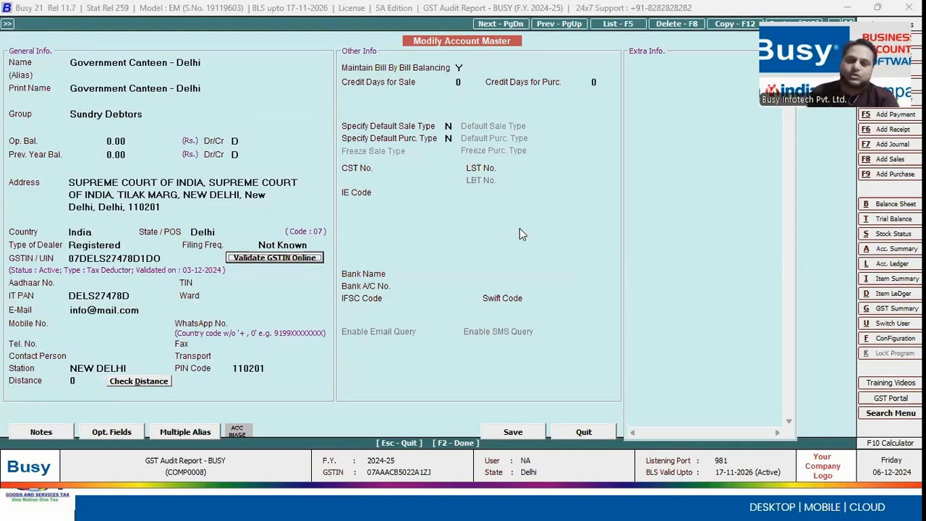
Step: Set the Type of Dealer of Government Canteen - Delhi to Govt. Body
left_click(104, 255)
left_click(109, 244)
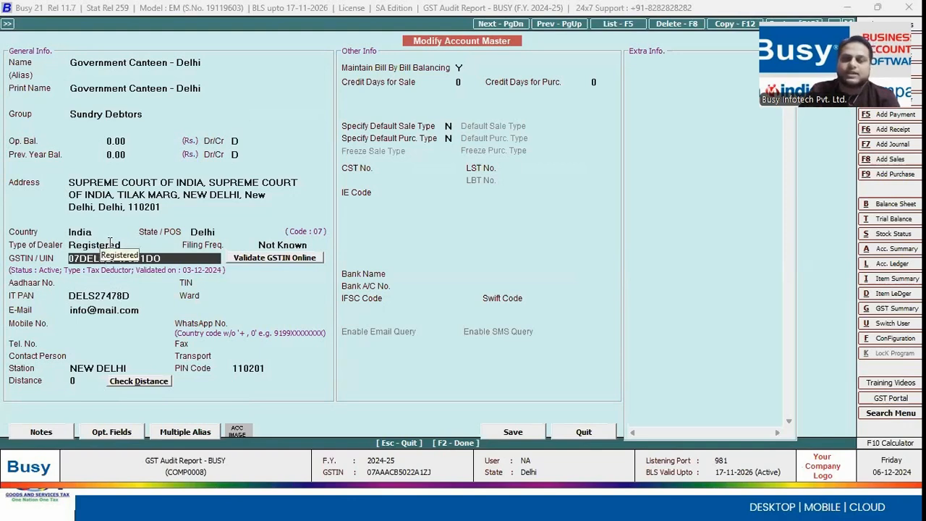
key("Down")
key("Down")
key("Down")
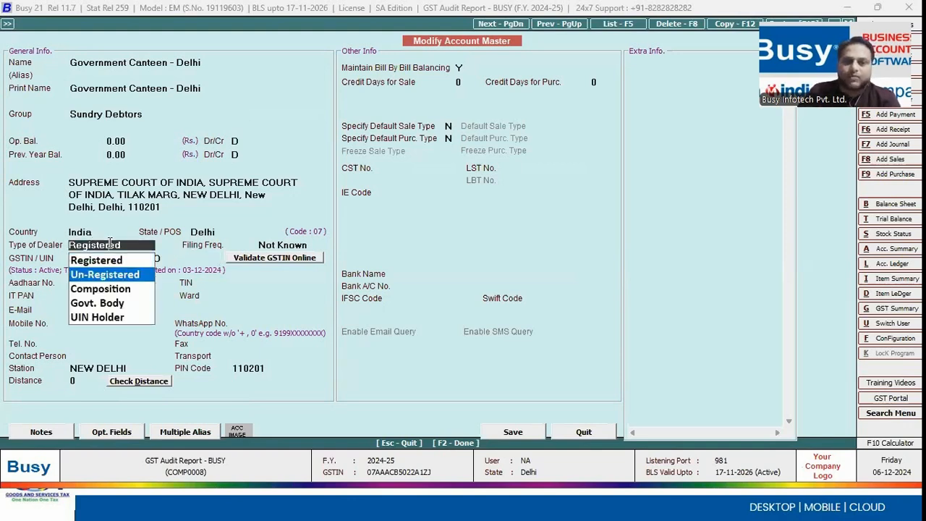
key("Return")
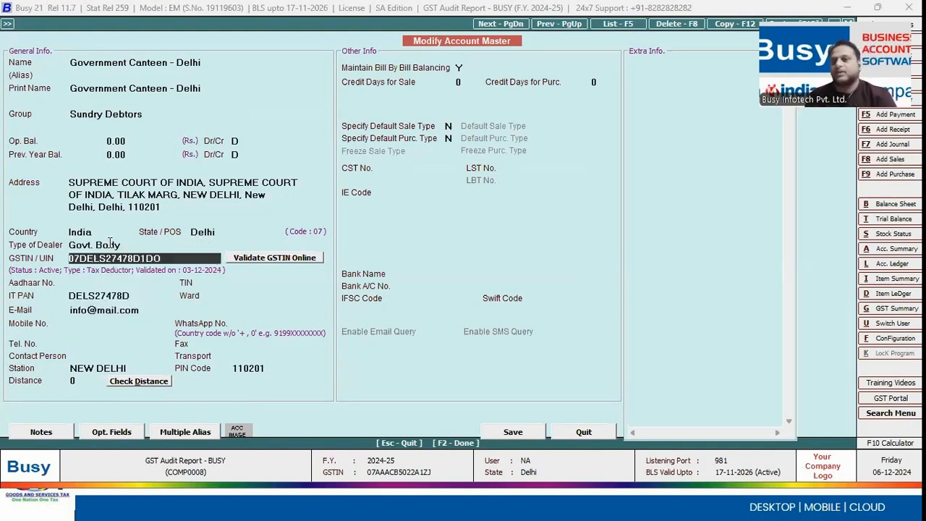
Step: Validate the Government Canteen - Delhi GSTIN online, close the validation details, and save the account master
left_click(249, 259)
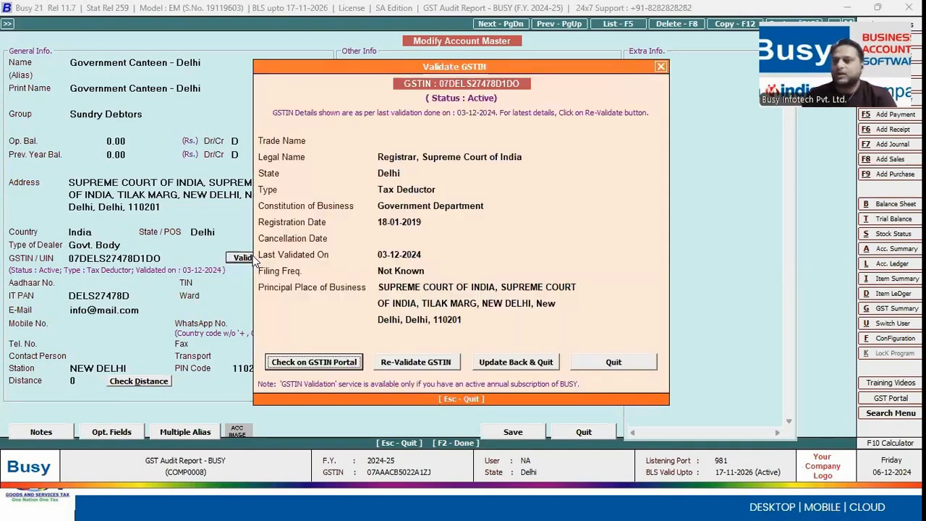
left_click(616, 369)
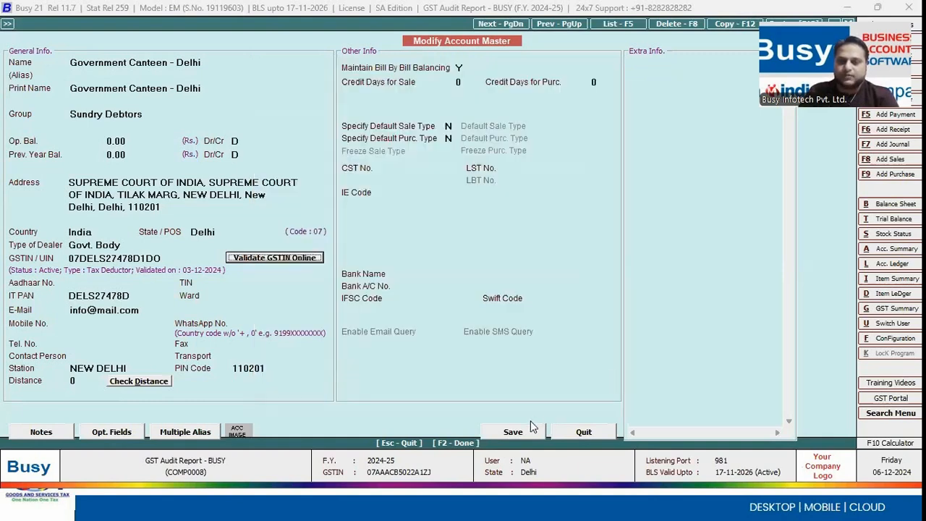
left_click(532, 427)
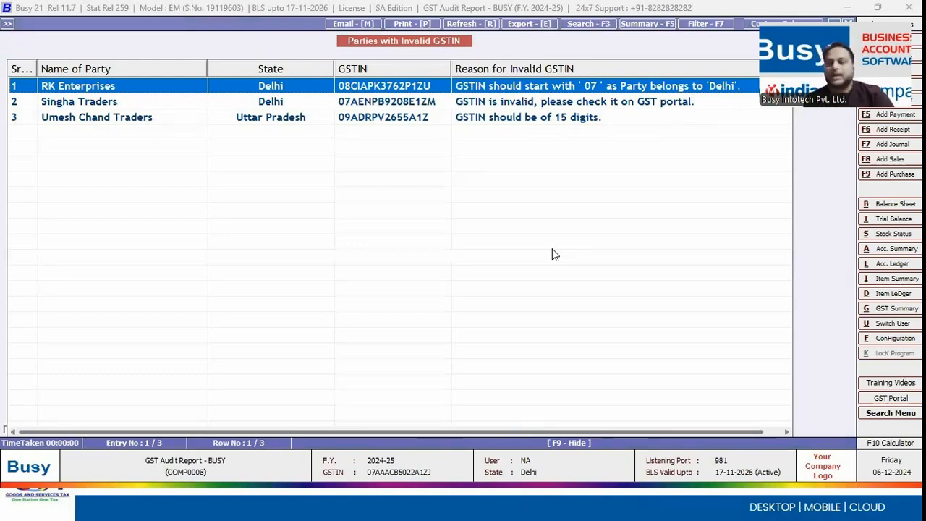
Step: Open the RK Enterprises account master, view the available dealer types, and close it unchanged
key("Return")
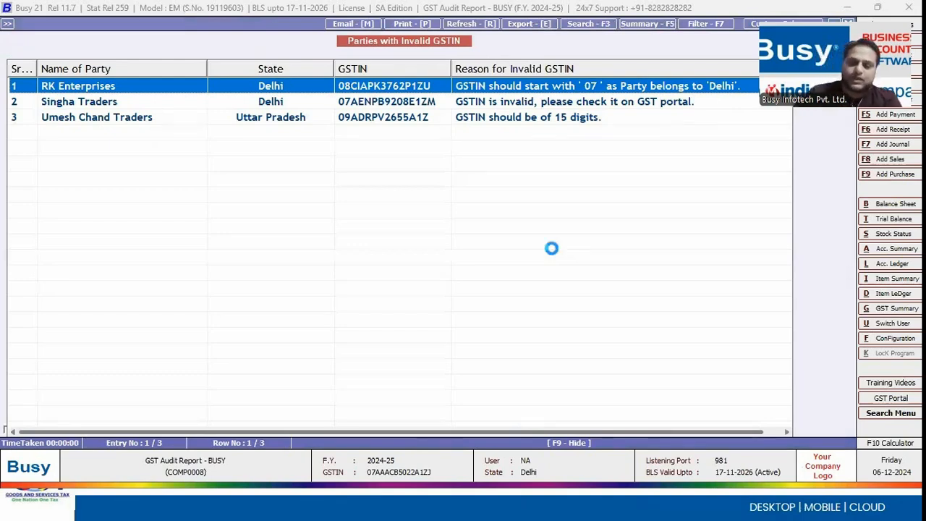
left_click(96, 244)
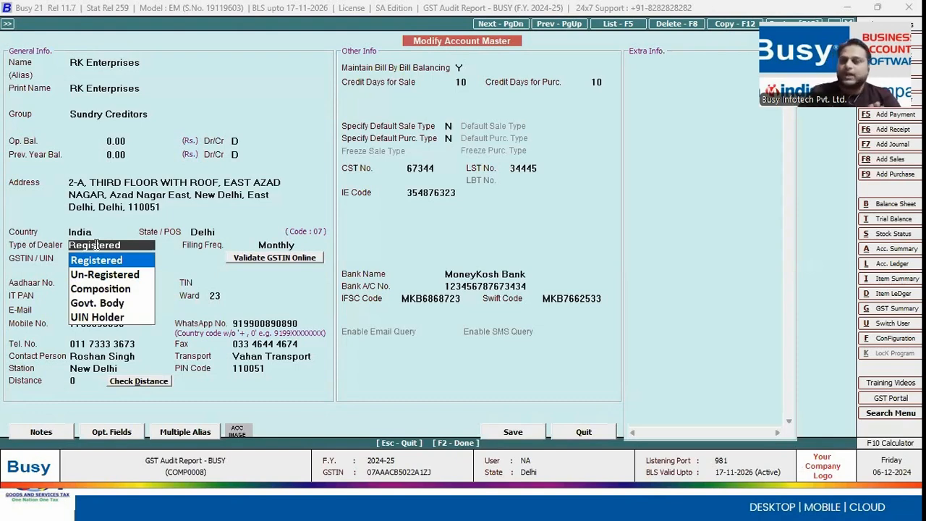
key("Escape")
key("Escape")
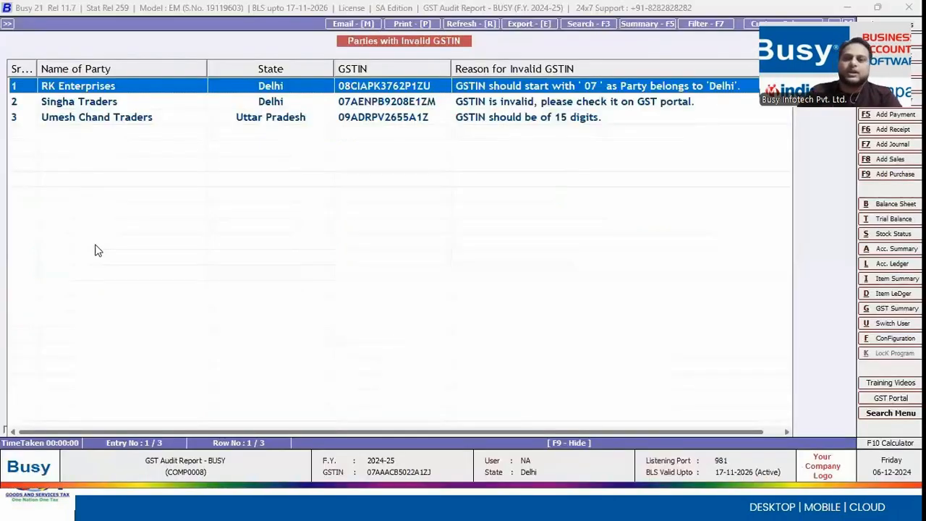
Step: Open the RK Enterprises account master from the invalid GSTIN list and compare its State / POS with its GSTIN
double_click(94, 245)
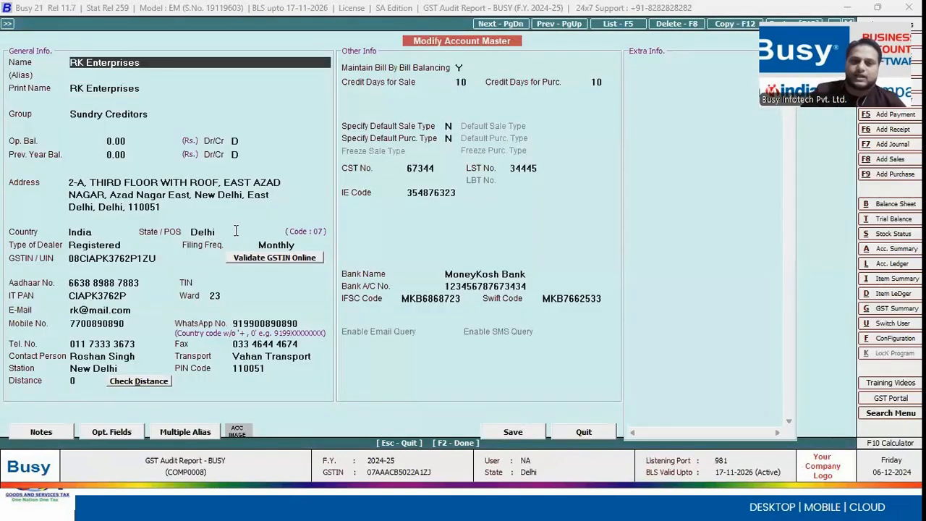
left_click(235, 231)
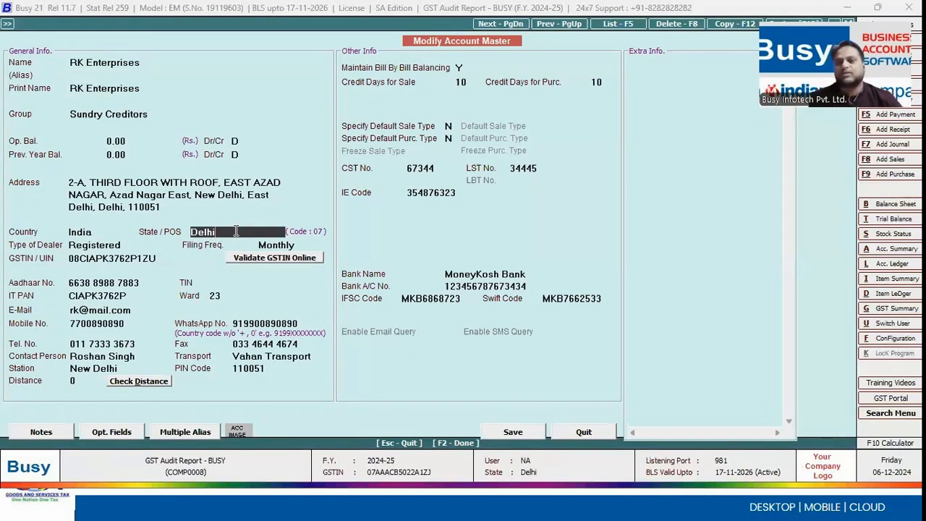
left_click(105, 258)
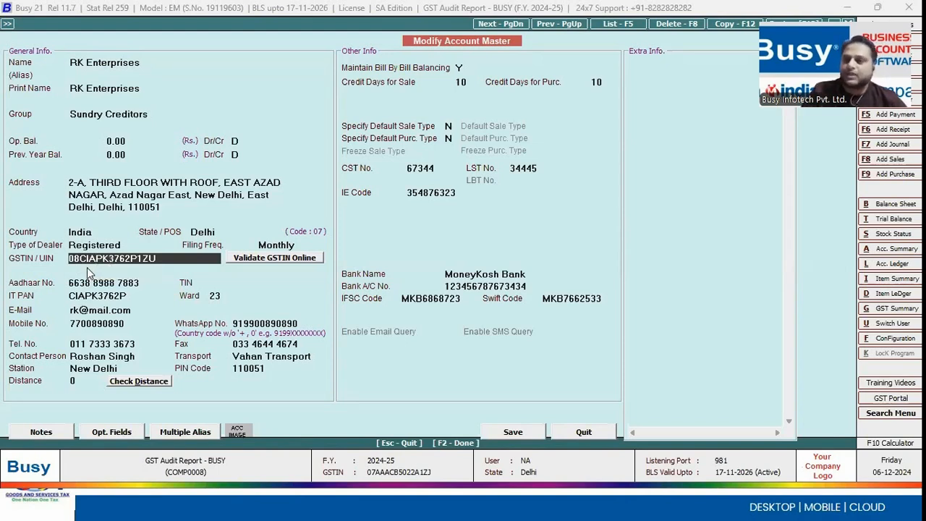
Step: Try changing the State / POS of RK Enterprises to Rajasthan, then quit the account master without saving
left_click(230, 228)
type("ra")
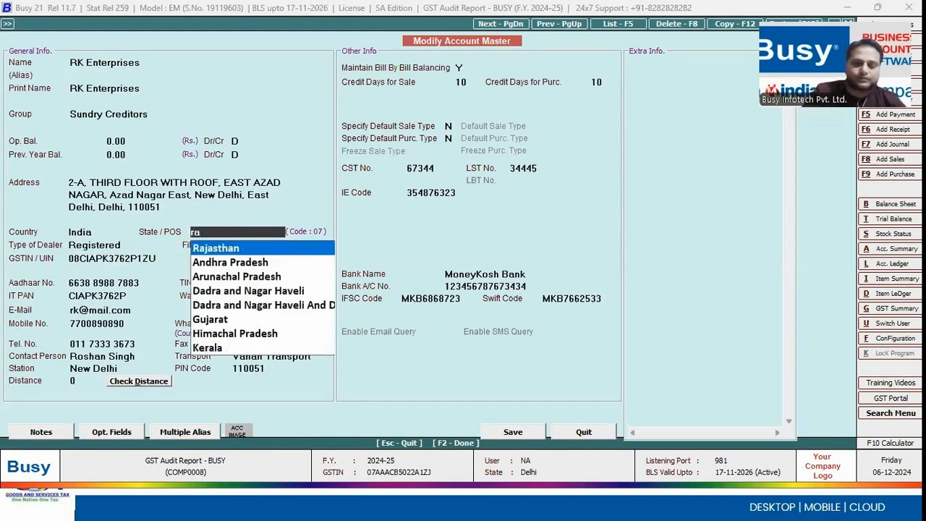
key("Return")
key("Return")
key("Return")
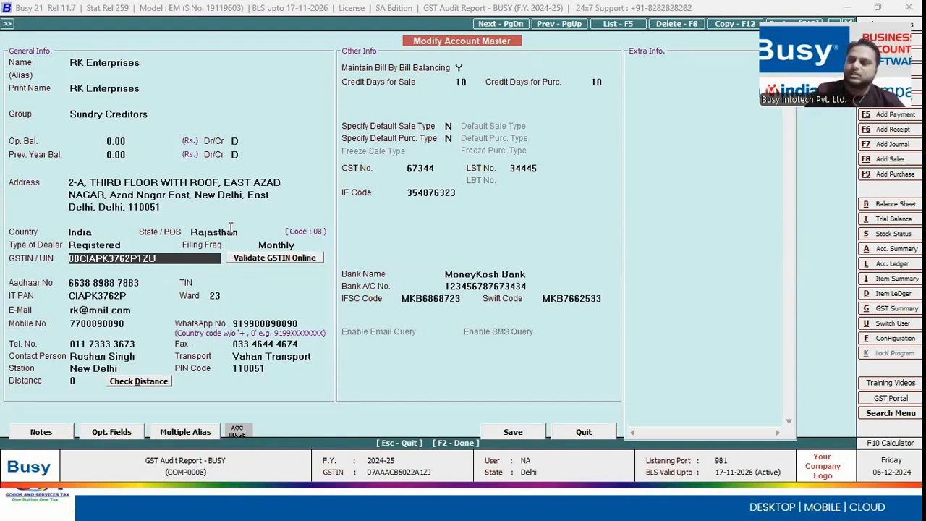
key("Escape")
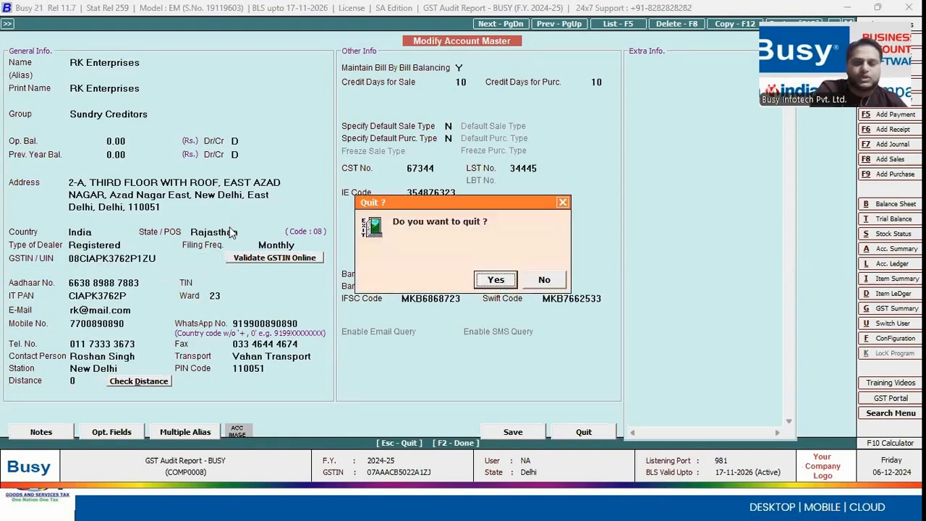
key("Return")
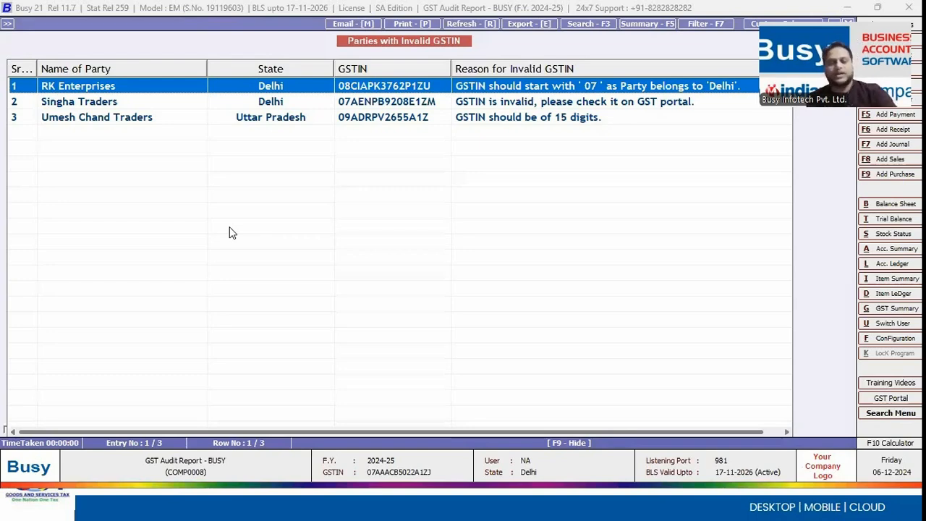
Step: Close the Parties with Invalid GSTIN report and return to the list of GST audit reports
key("Escape")
key("Escape")
key("Escape")
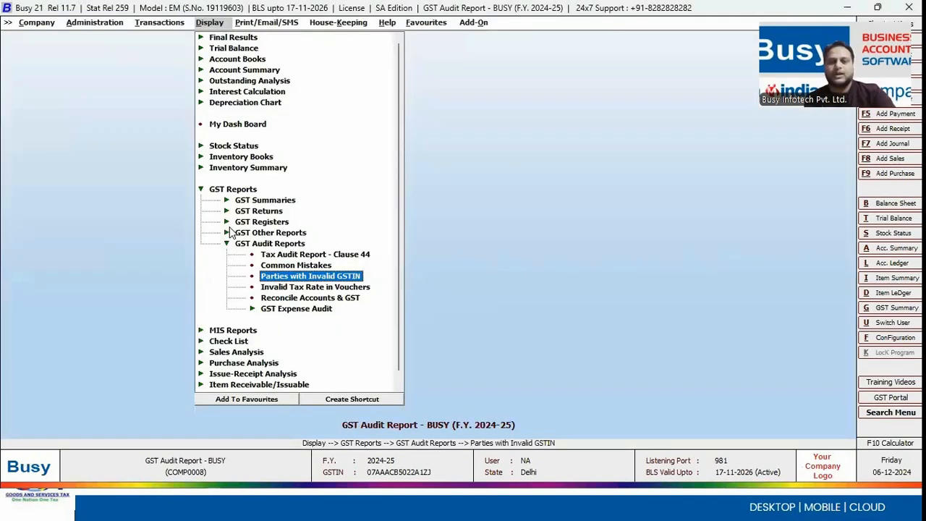
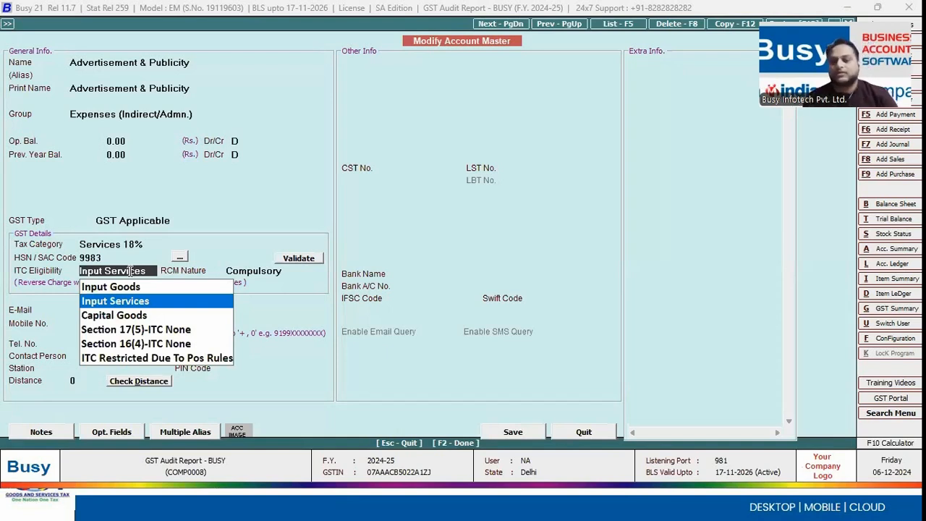
Step: Review the ITC Eligibility options of the Advertisement & Publicity account down to Section 17(5)-ITC None, and close the master unchanged
key("Down")
key("Down")
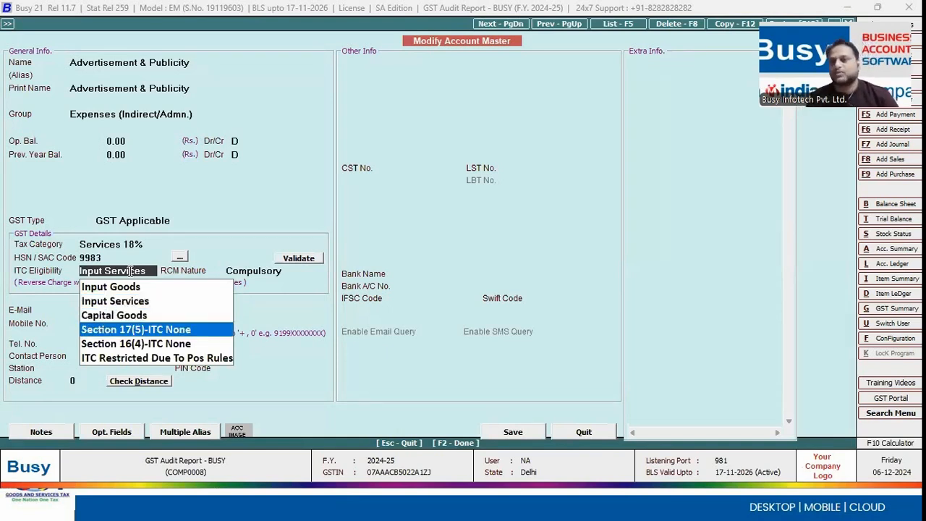
key("Escape")
key("Escape")
key("Escape")
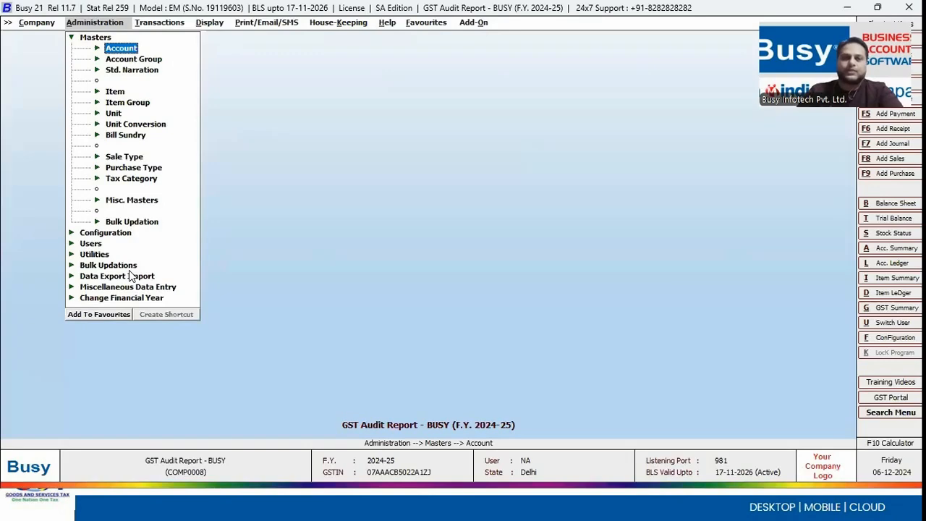
Step: Run the Invalid Tax Rate in Vouchers audit report for Acc. Vouchers
key("Right")
key("Right")
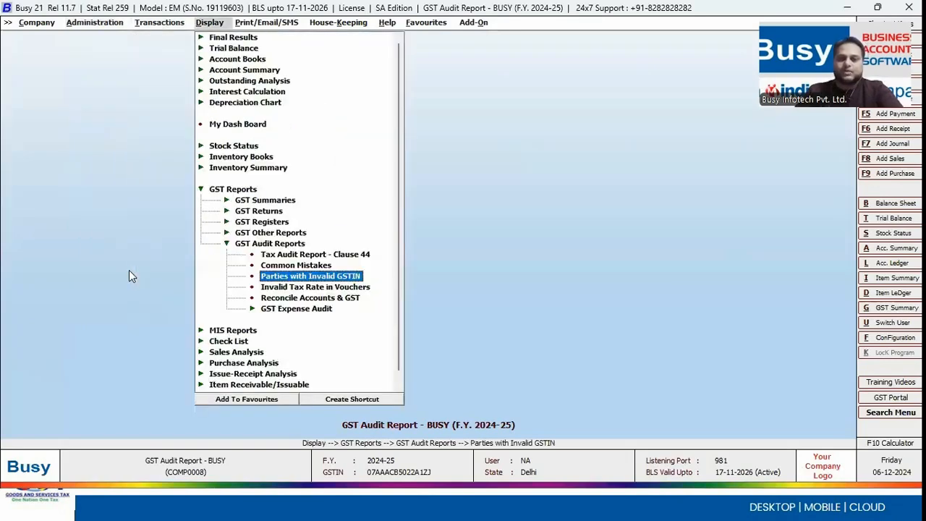
key("Right")
key("Left")
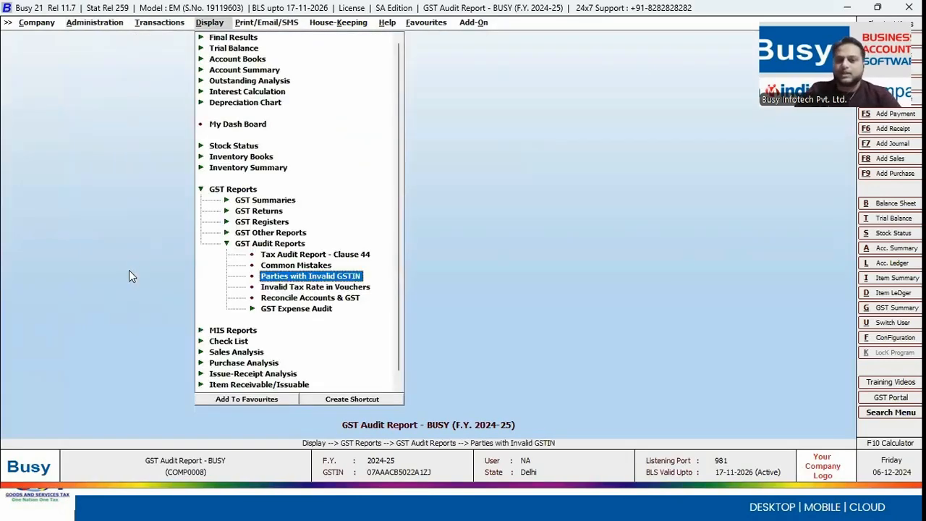
key("Down")
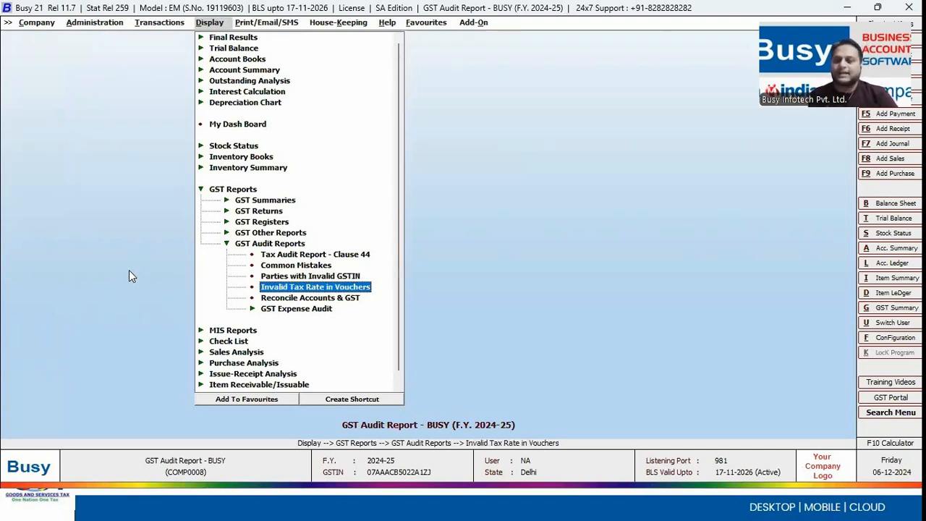
key("Return")
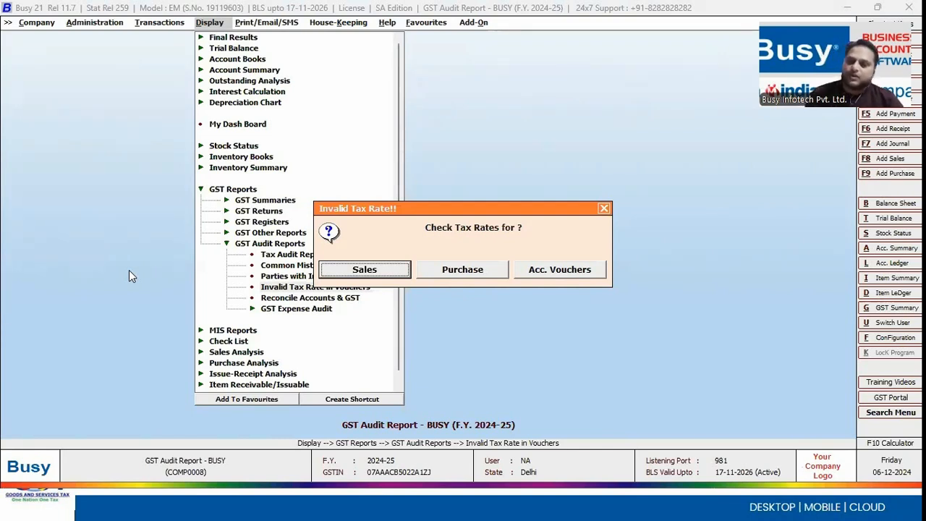
key("Right")
key("Right")
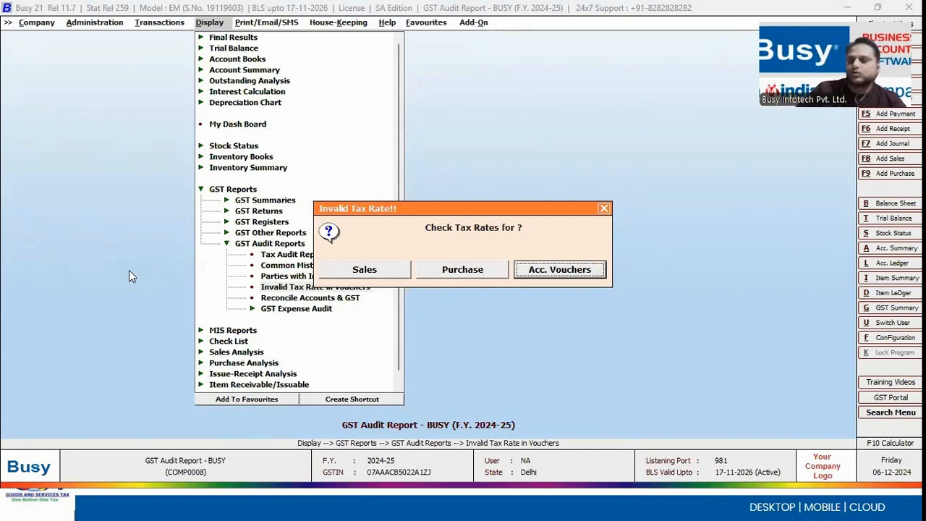
key("Return")
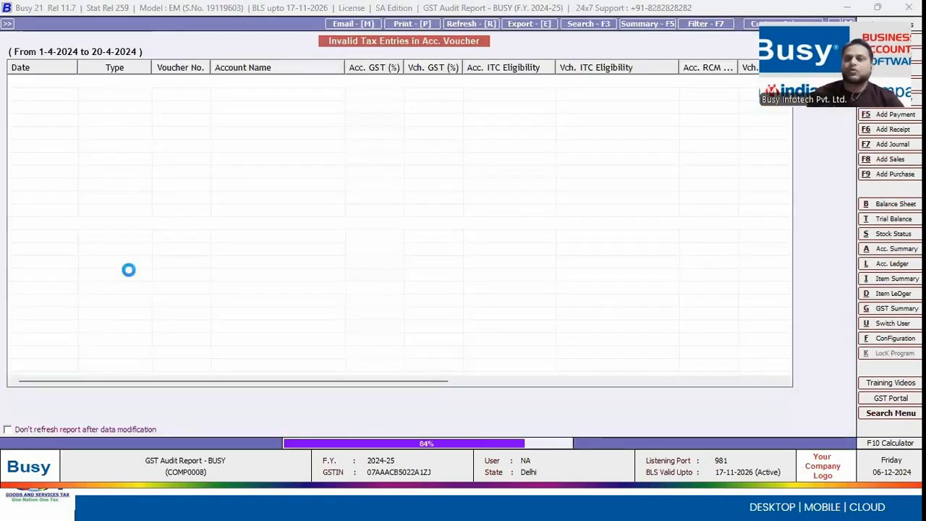
Step: Open payment voucher PV-6, check the ITC Eligibility in its Advertisement & Publicity account master, and return to the voucher
key("Down")
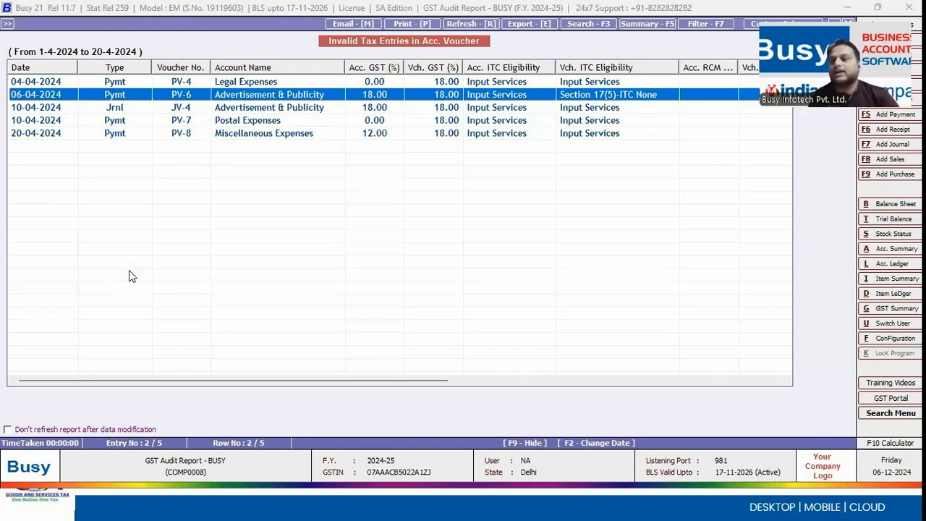
key("Return")
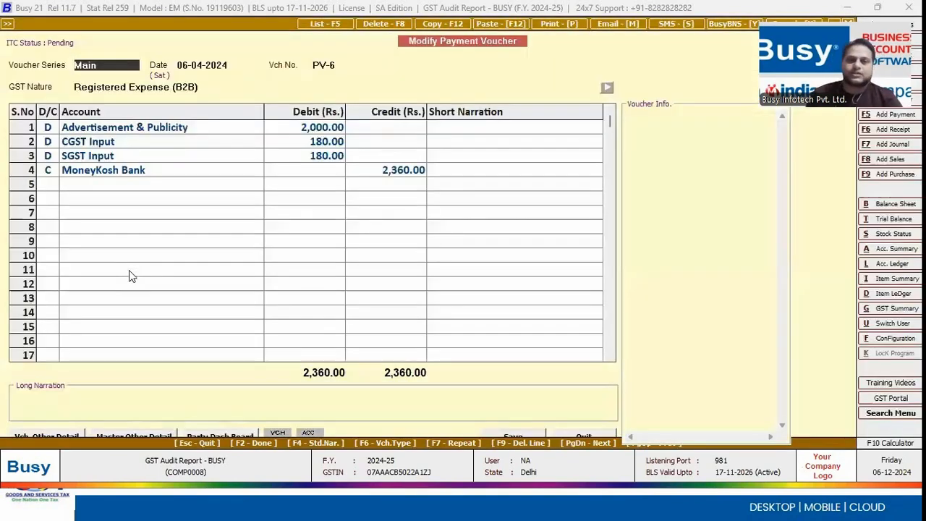
key("Return")
key("Return")
key("Return")
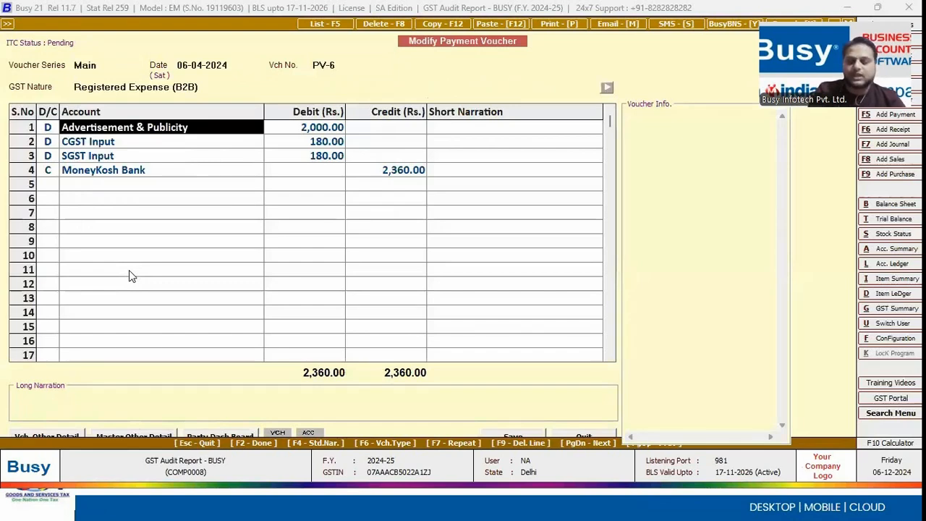
key("alt+m")
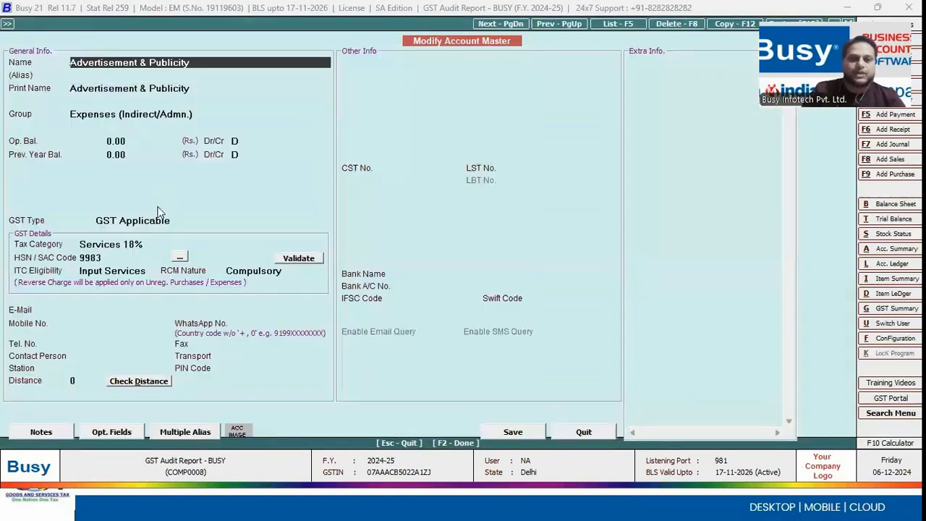
left_click(121, 269)
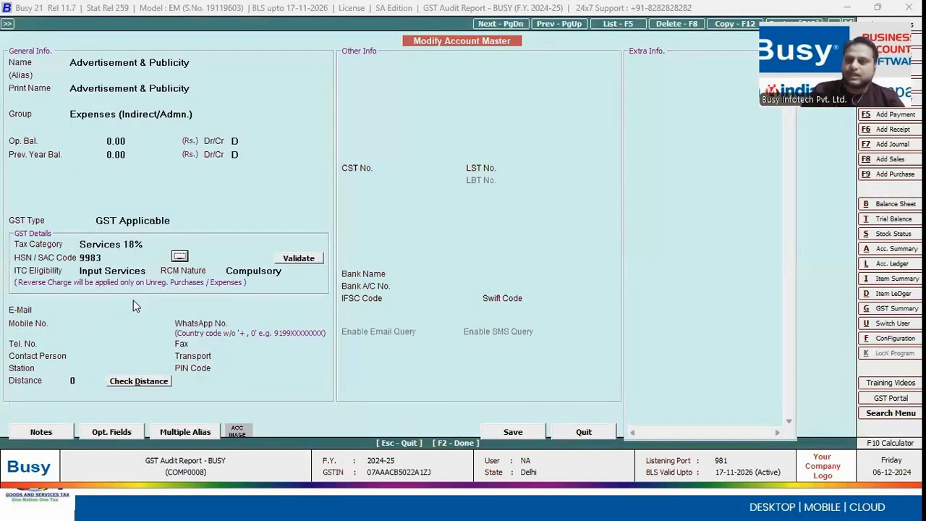
left_click(134, 302)
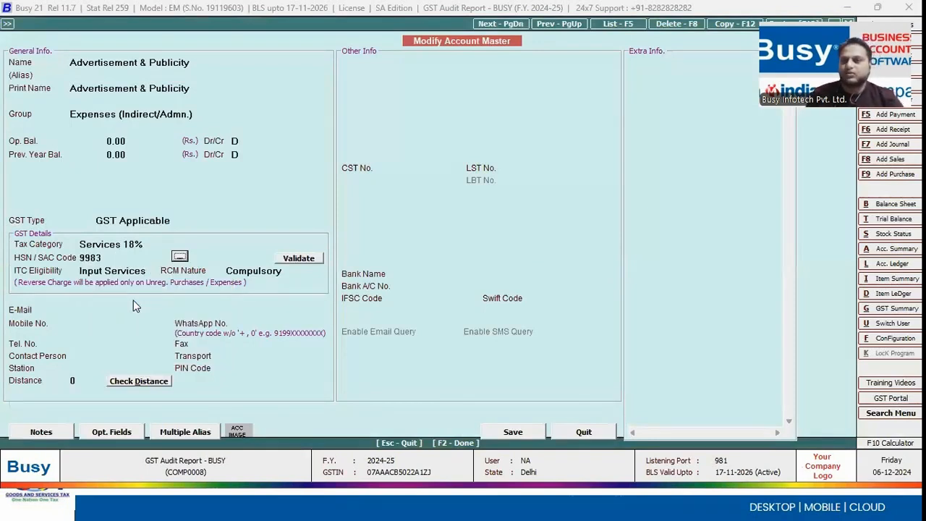
key("F2")
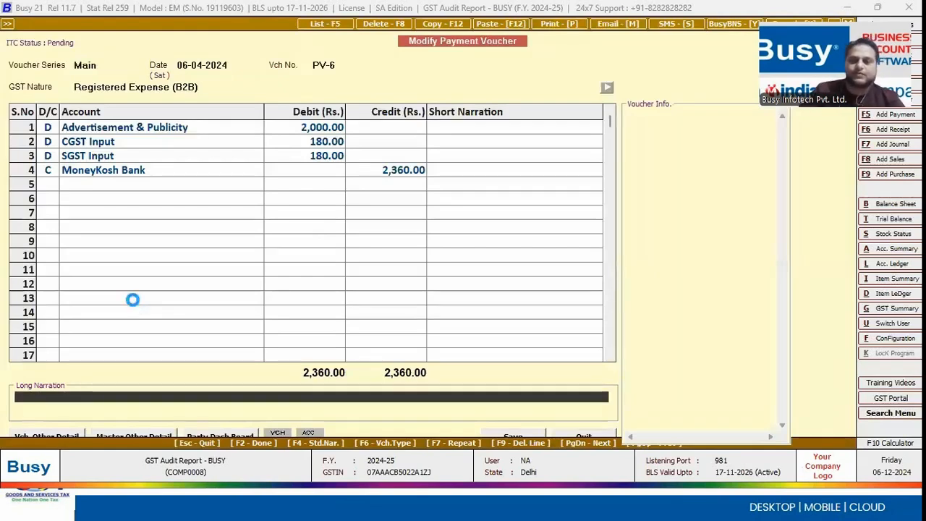
Step: Bring up the registered expense details of voucher PV-6 and go to the ITC Eligibility of the Advertisement & Publicity line
key("Return")
key("Return")
key("Return")
key("Return")
key("Return")
key("Return")
key("Return")
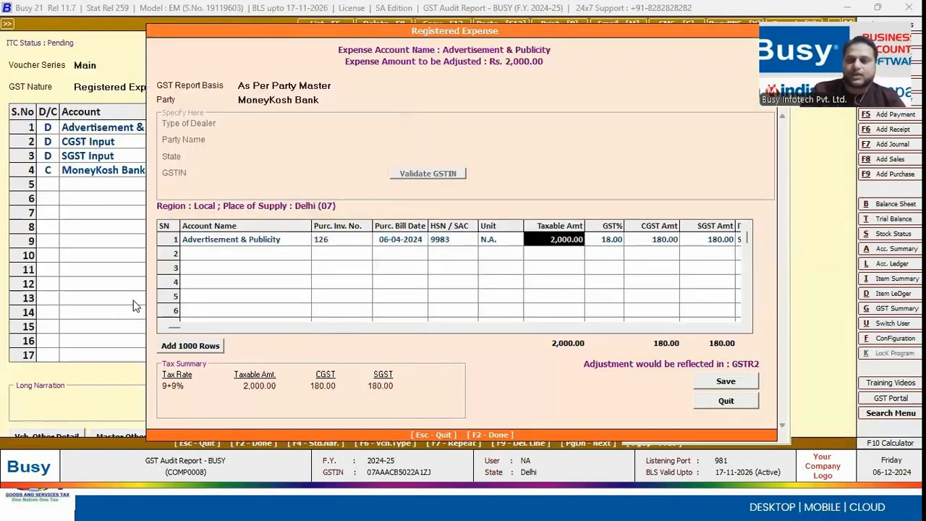
key("Return")
key("Return")
key("Return")
key("Return")
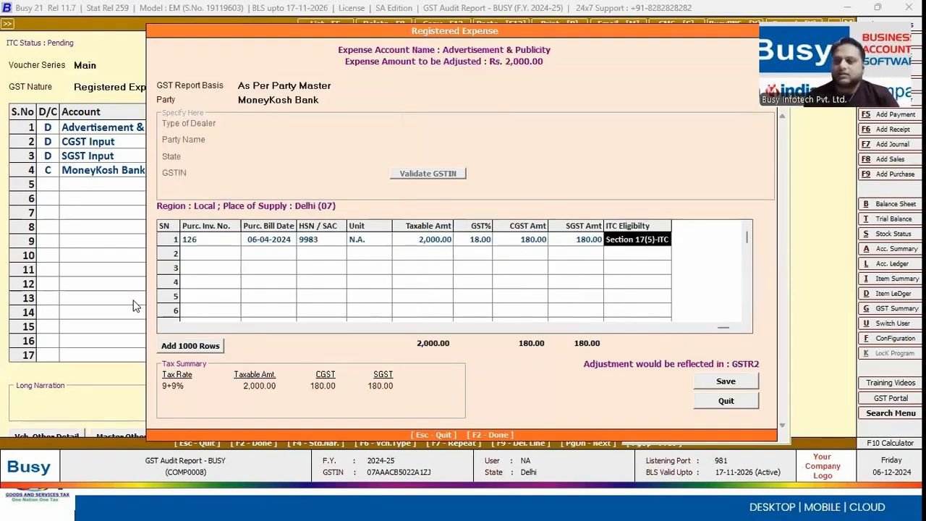
Step: Set the ITC Eligibility of the Advertisement & Publicity line to Input Services, and save the expense details and voucher PV-6
key("space")
key("Up")
key("Up")
key("Up")
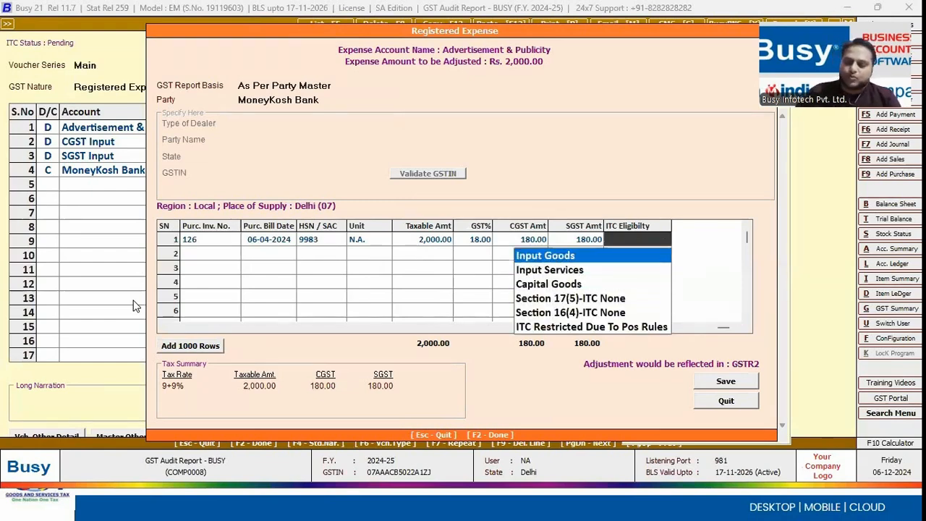
key("Down")
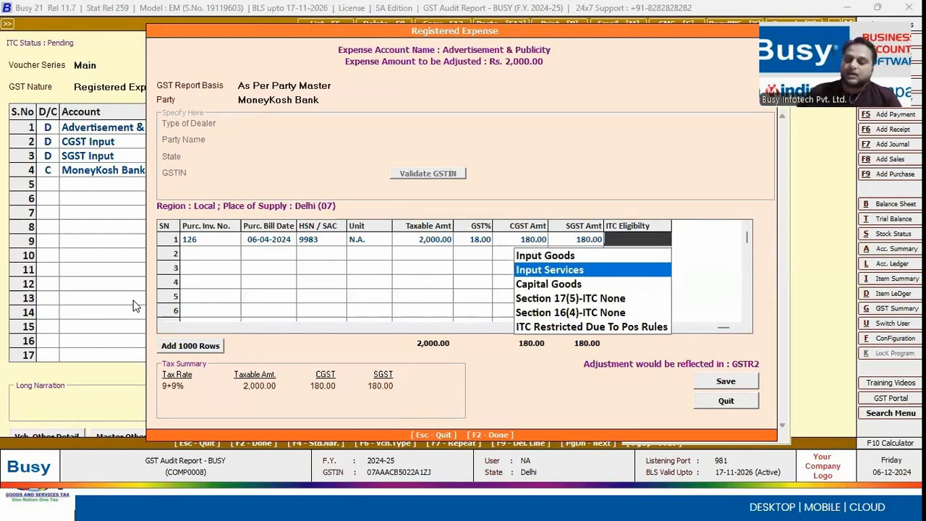
key("Down")
key("Down")
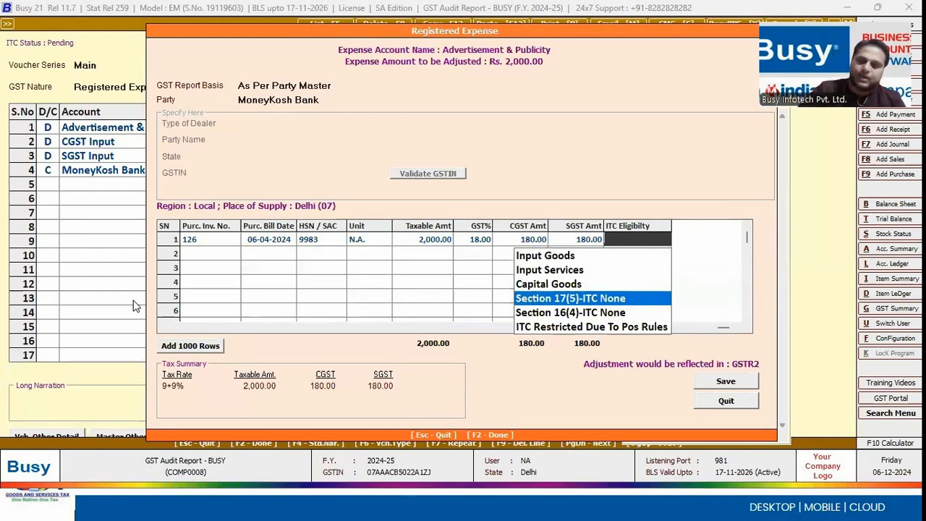
key("Up")
key("Up")
key("Return")
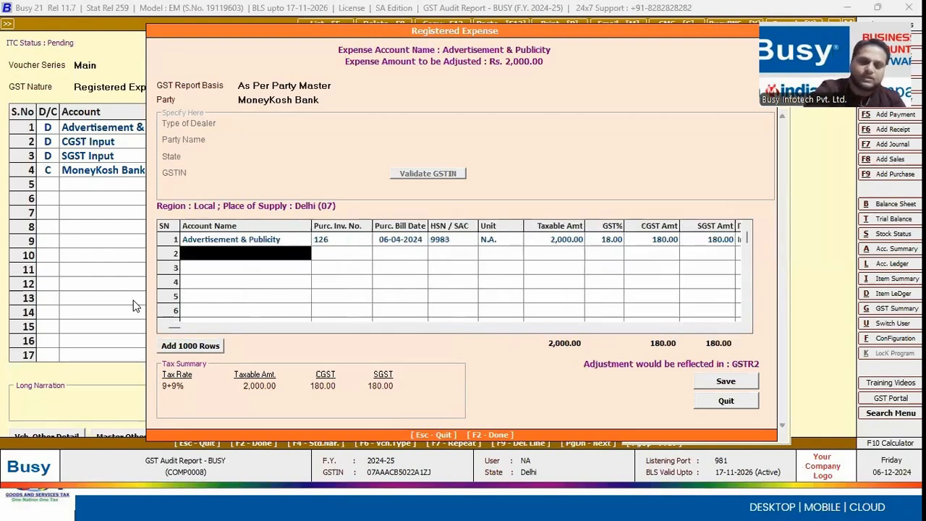
key("F2")
key("Return")
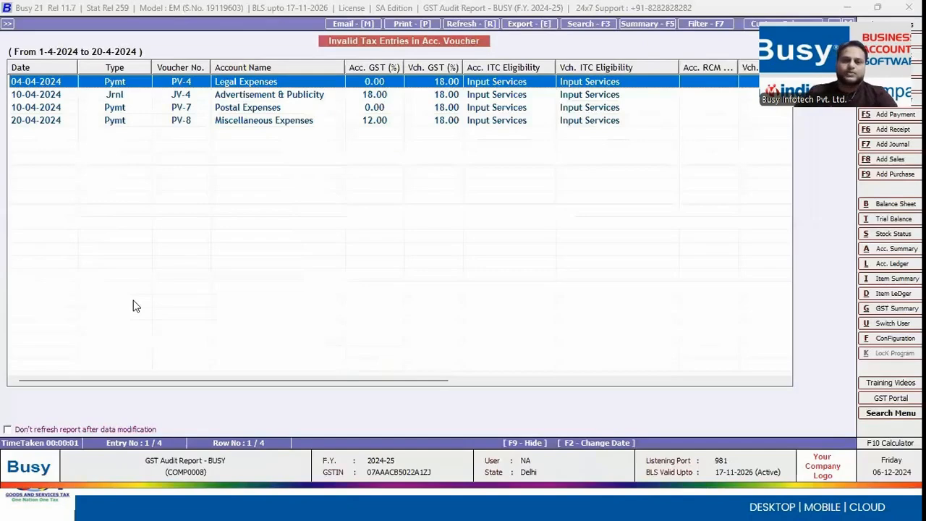
Step: Close the invalid tax entries report and run it again for Acc. Vouchers to recheck the list
key("Escape")
key("Escape")
key("Right")
key("Right")
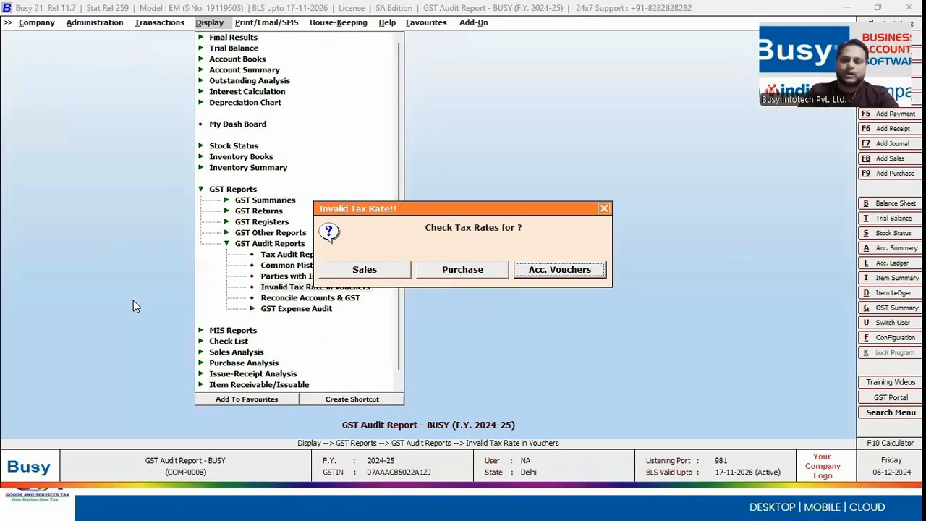
key("Return")
key("Return")
key("Return")
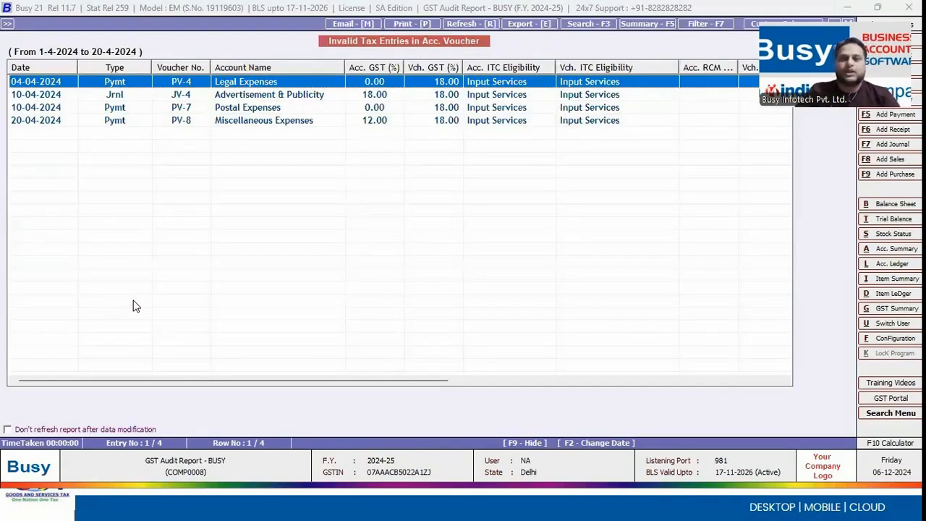
Step: Open payment voucher PV-4 and check the GST% of the Legal Expenses line in its registered expense details
key("Return")
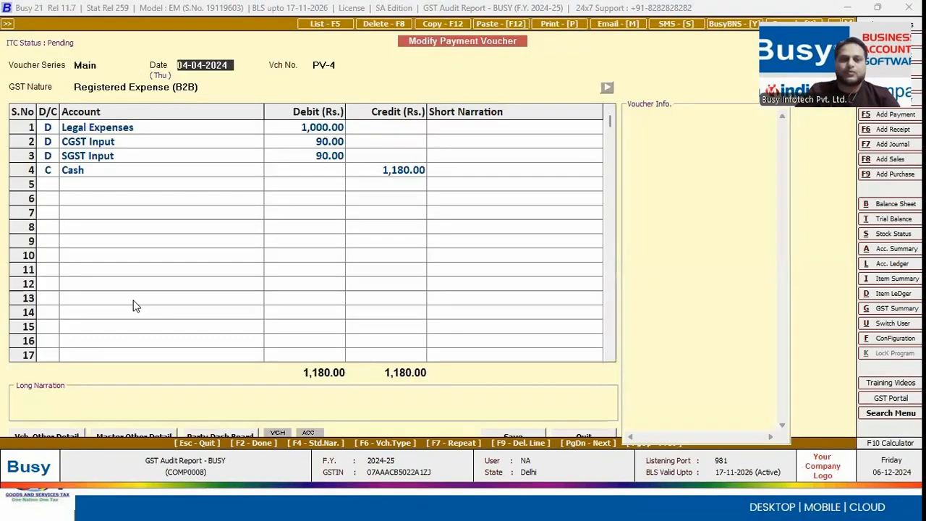
key("Return")
key("Return")
key("Return")
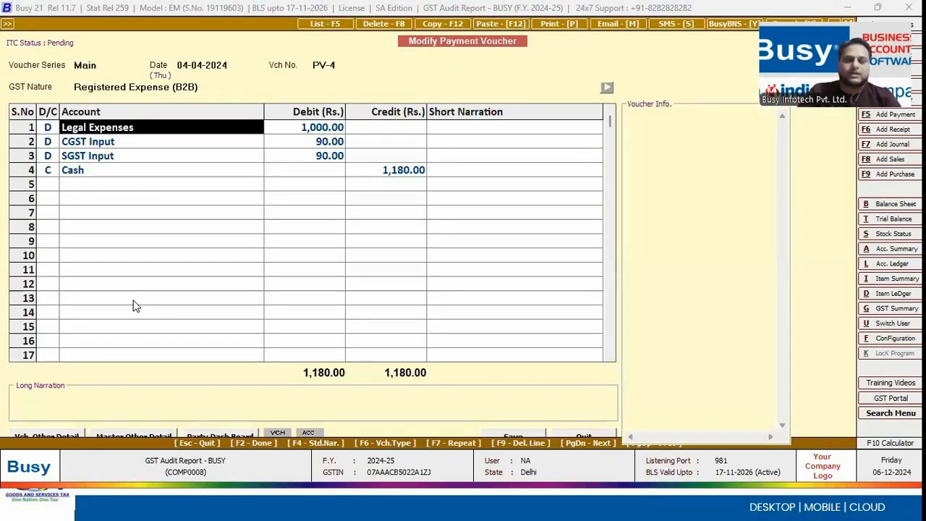
left_click(308, 145)
key("F2")
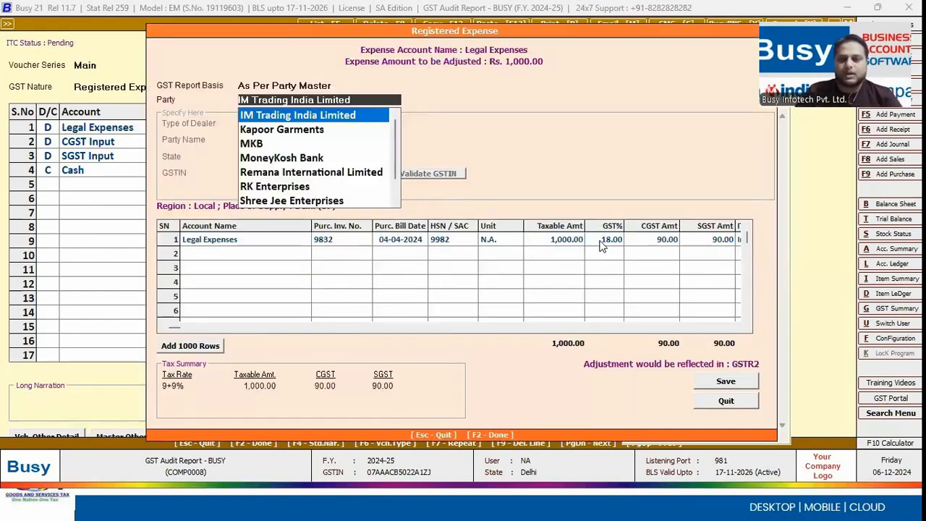
left_click(600, 246)
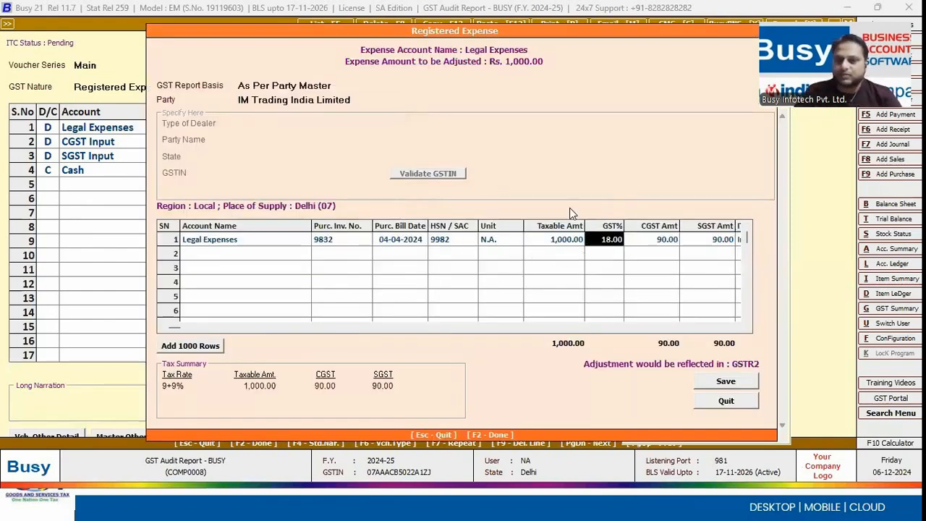
Step: Check the Tax Category in the Legal Expenses account master, and return to the invalid tax entries report
key("Escape")
key("Return")
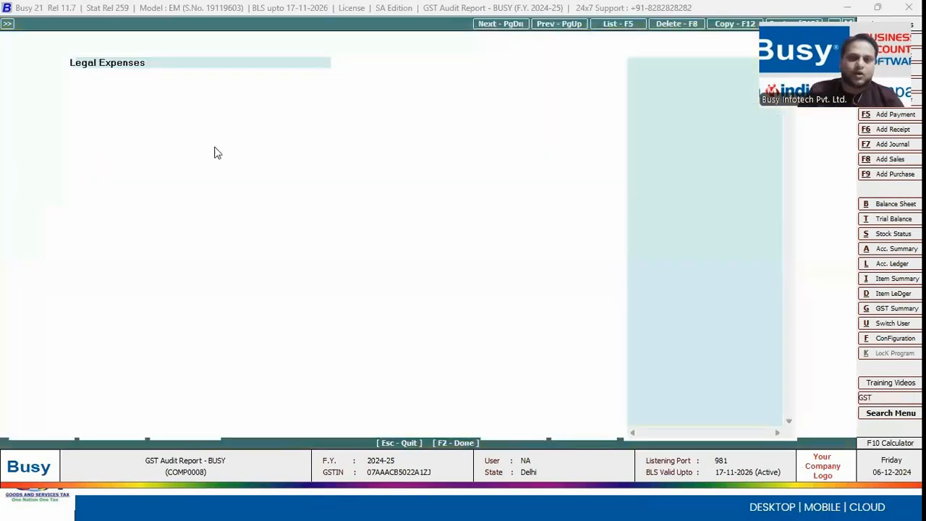
left_click(143, 244)
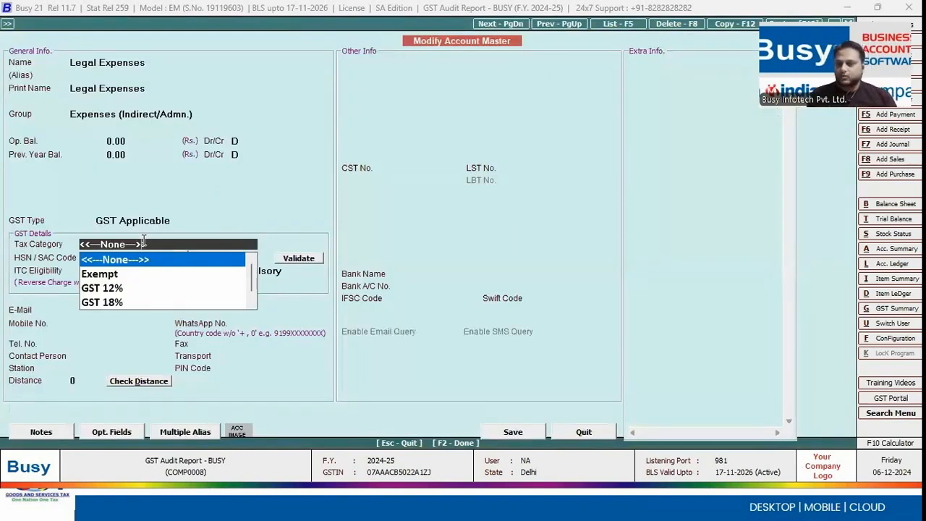
key("Escape")
key("Escape")
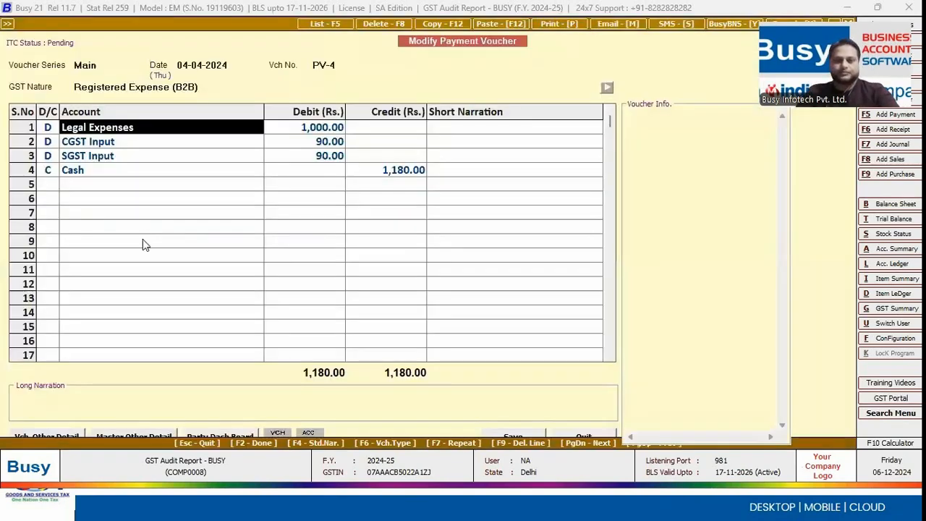
key("Escape")
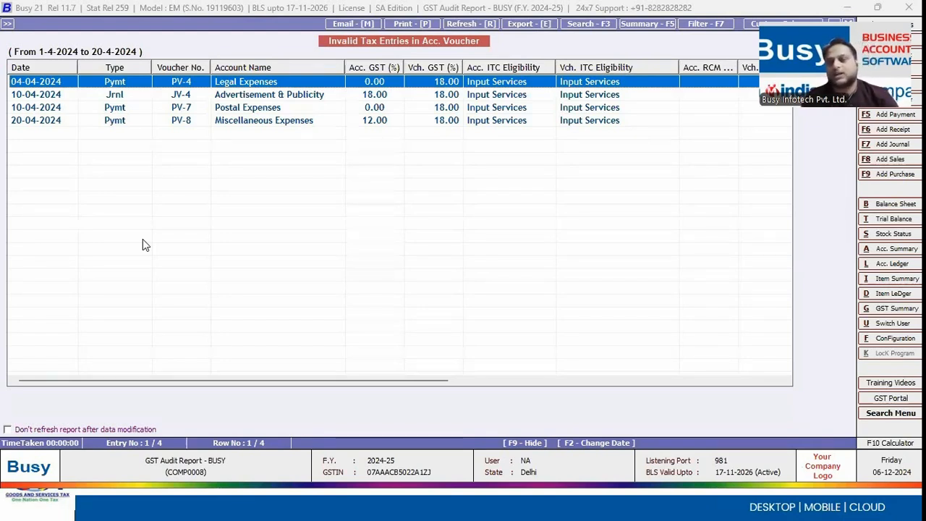
Step: Reopen payment voucher PV-4 and bring up its Legal Expenses account master for modification
key("Return")
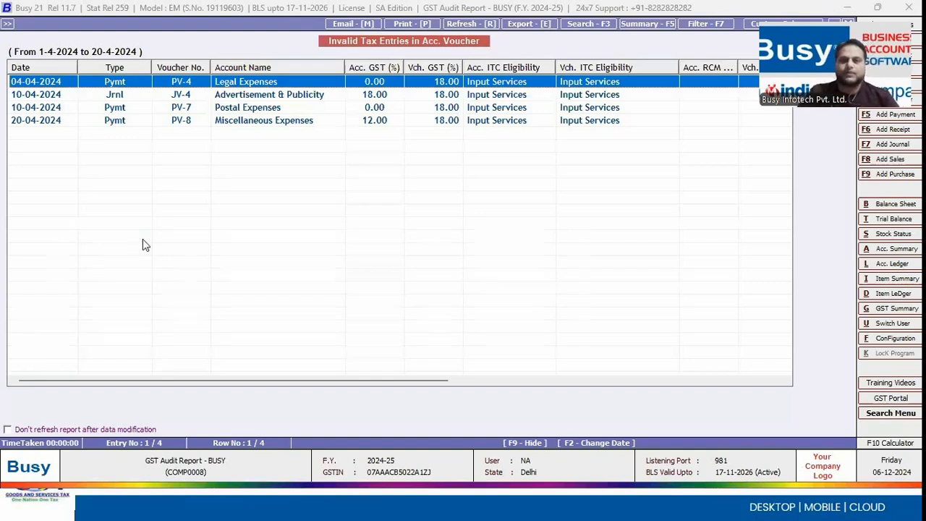
key("Return")
key("Return")
key("Return")
key("Return")
key("Return")
key("alt+m")
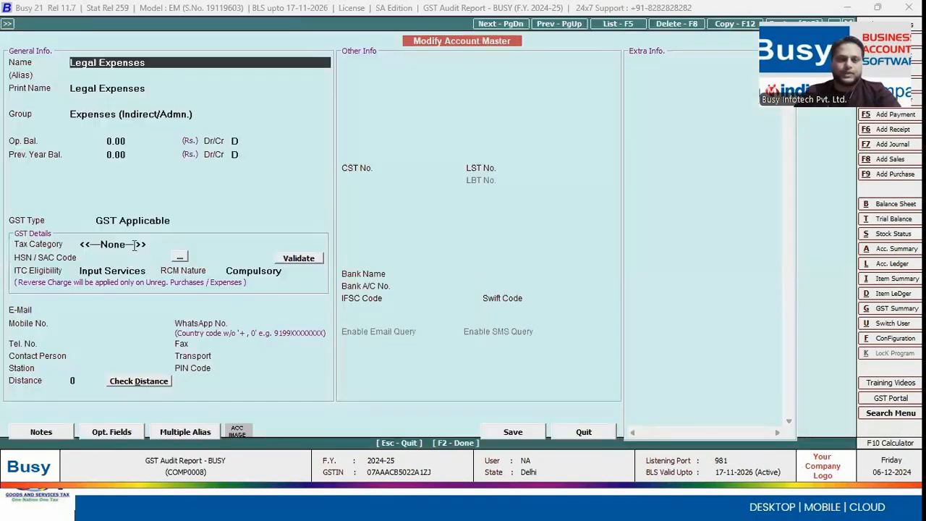
Step: Set the Tax Category of the Legal Expenses account to GST 18%, and save the master and voucher PV-4
left_click(134, 244)
key("Down")
key("Down")
key("Down")
key("Return")
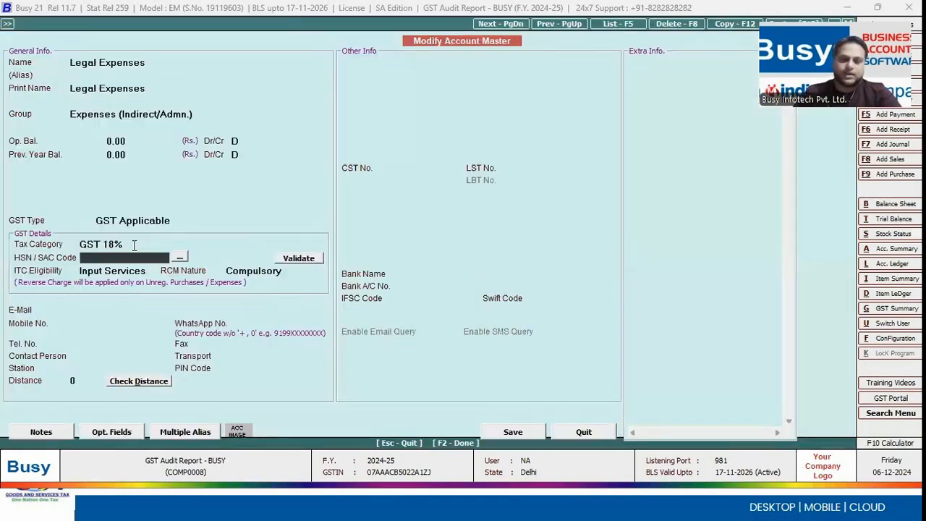
key("F2")
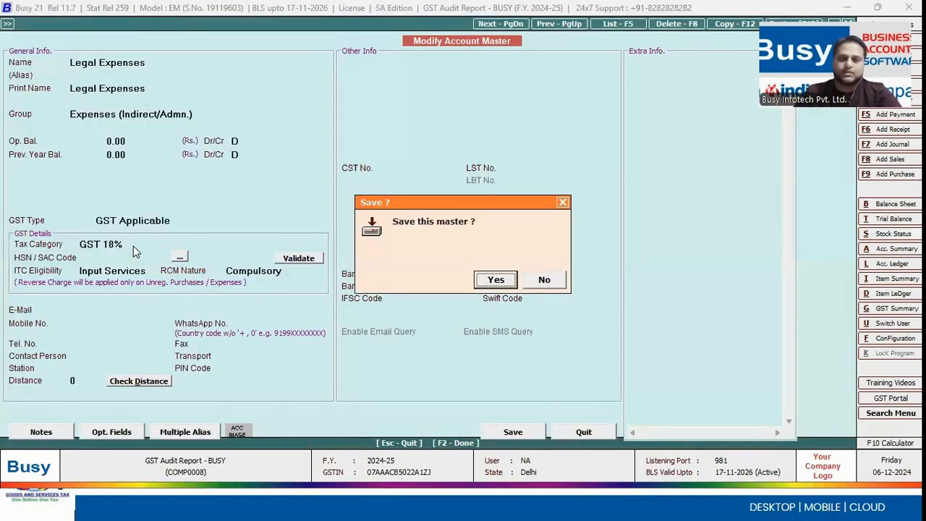
key("Return")
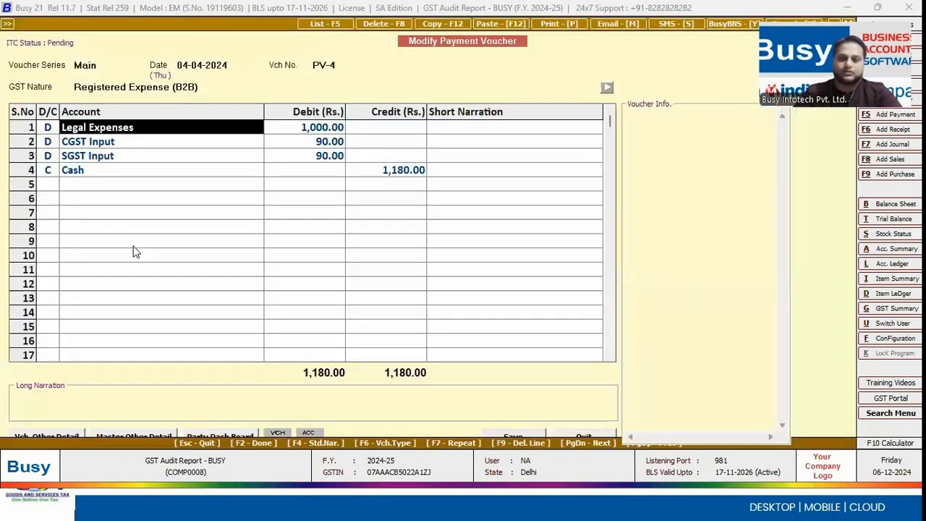
key("F2")
key("Return")
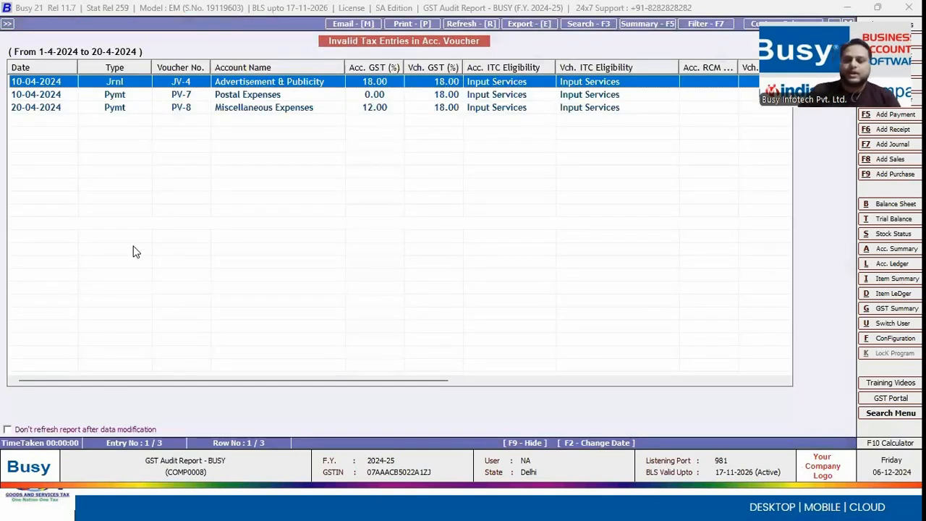
Step: Open payment voucher PV-8, check the Tax Category in its Miscellaneous Expenses account master, and return to the voucher
key("Down")
key("Down")
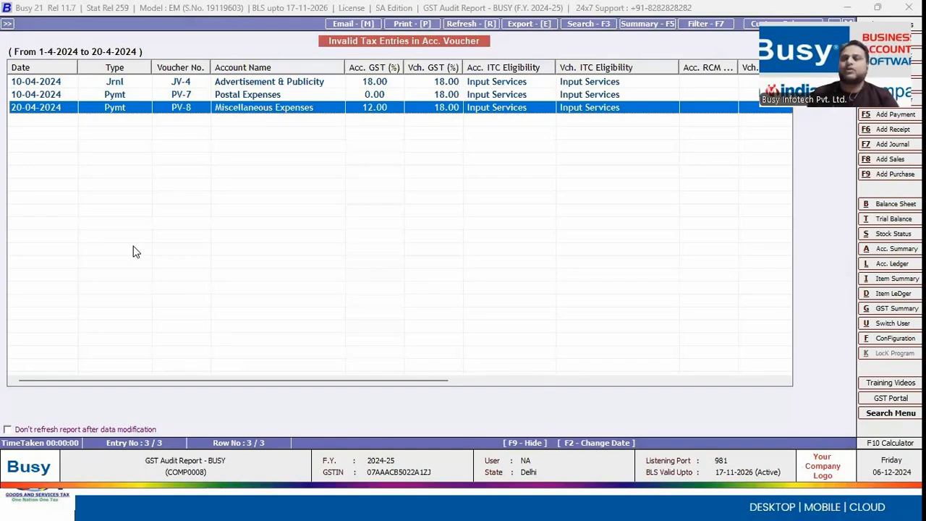
key("Return")
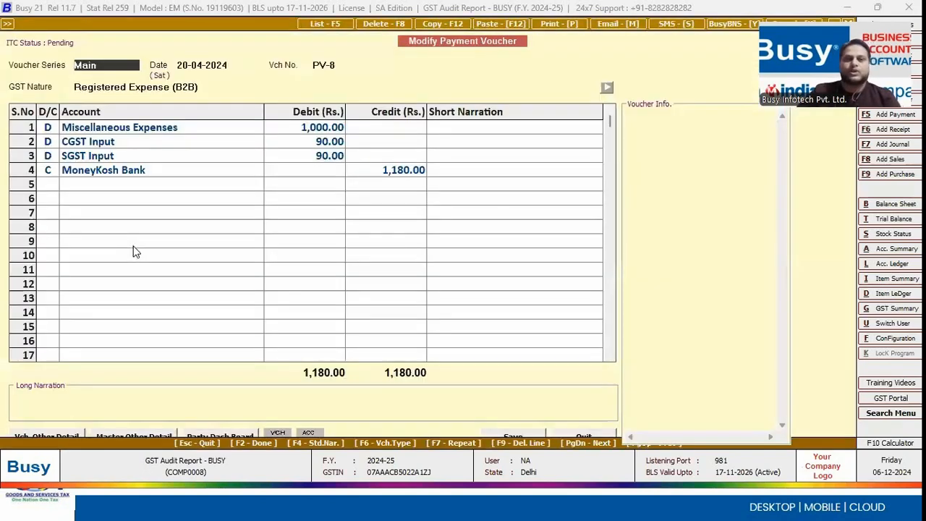
key("Return")
key("Return")
key("Return")
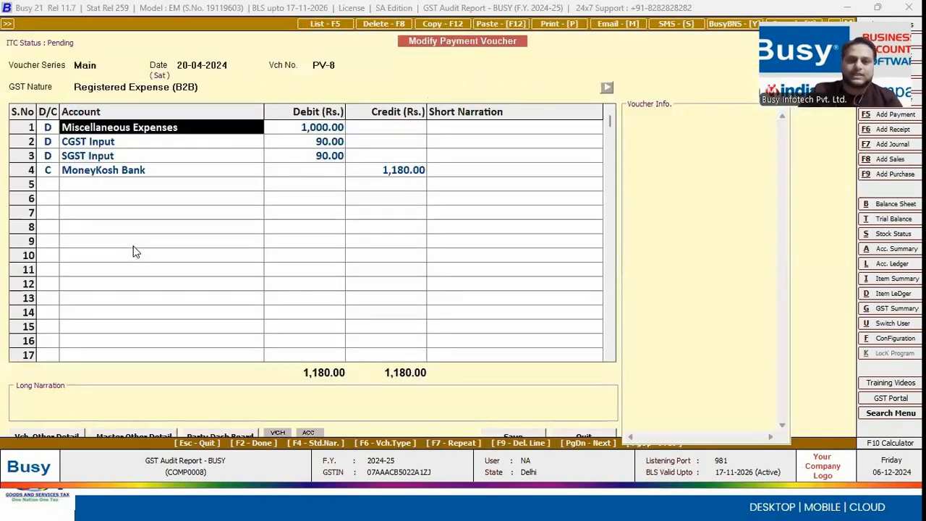
key("alt+m")
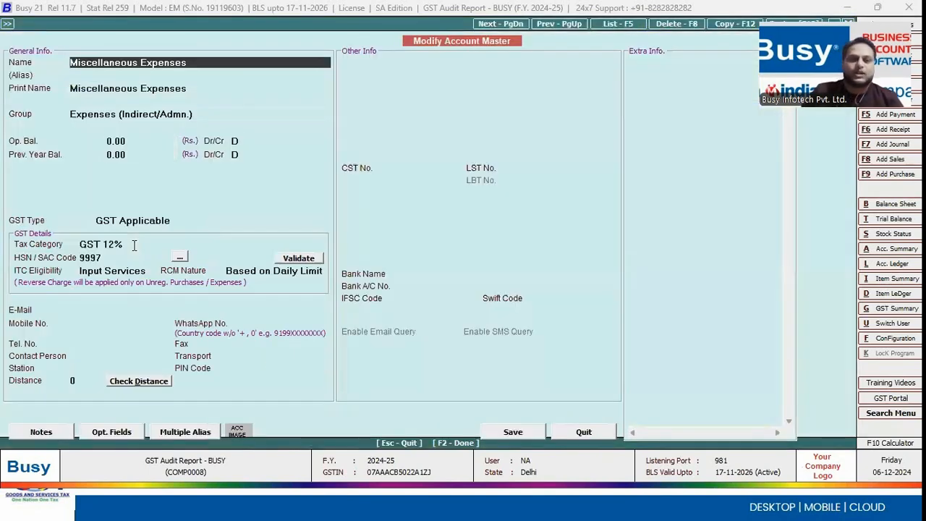
left_click(118, 244)
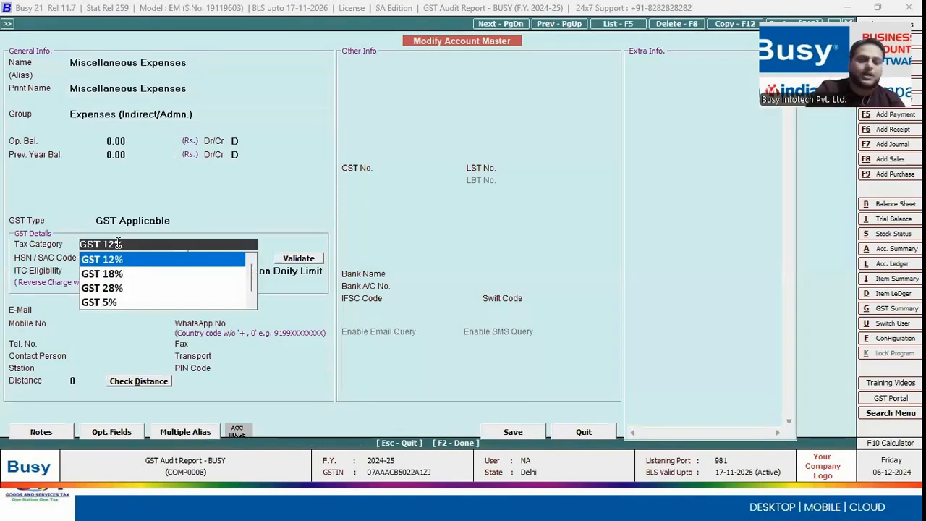
key("Escape")
key("Escape")
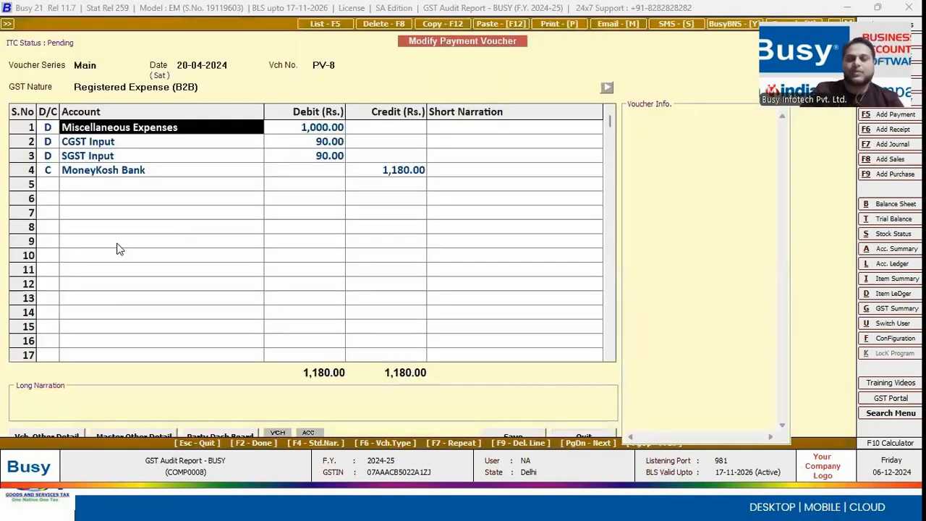
Step: Check the CGST Input amount in voucher PV-8 and quit the voucher back to the report
key("Down")
key("Return")
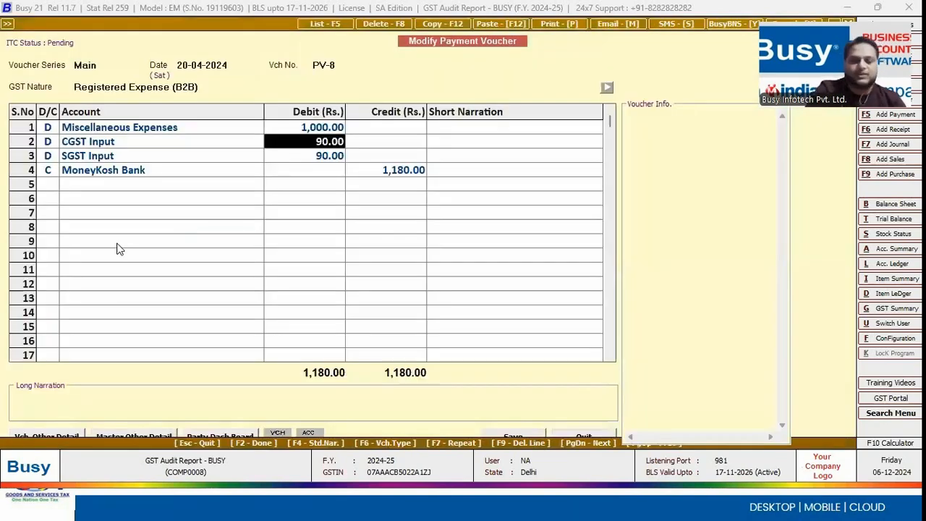
key("Escape")
key("Return")
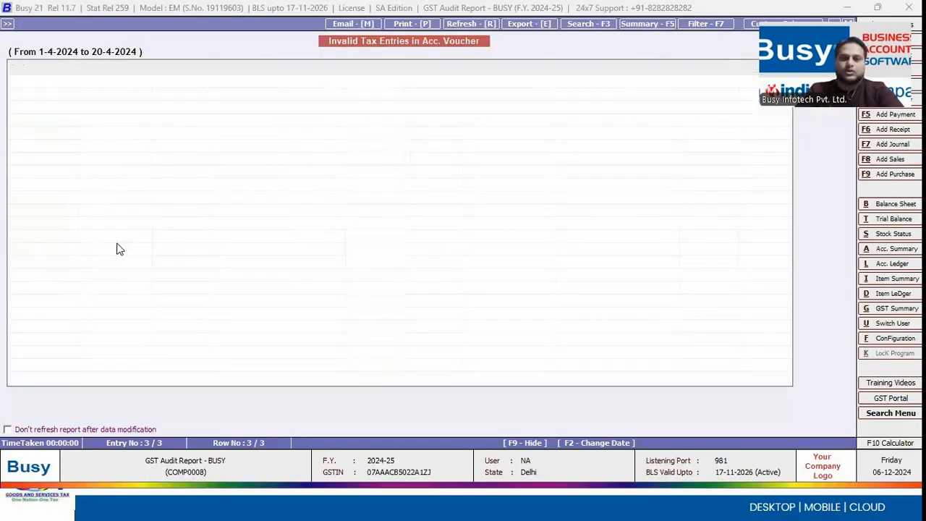
Step: Close the accounting voucher report and run the Invalid Tax Rate in Vouchers report for Sales with Combined transactions
key("Escape")
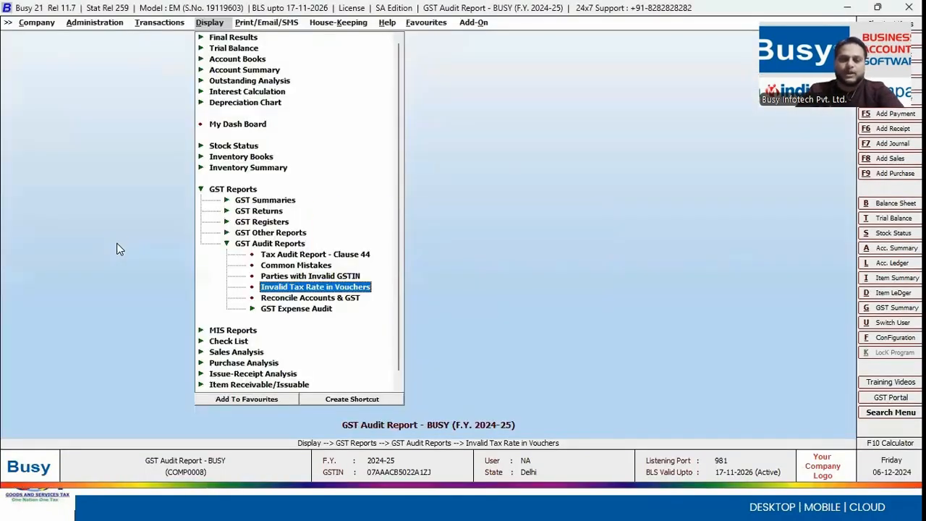
key("Return")
key("Return")
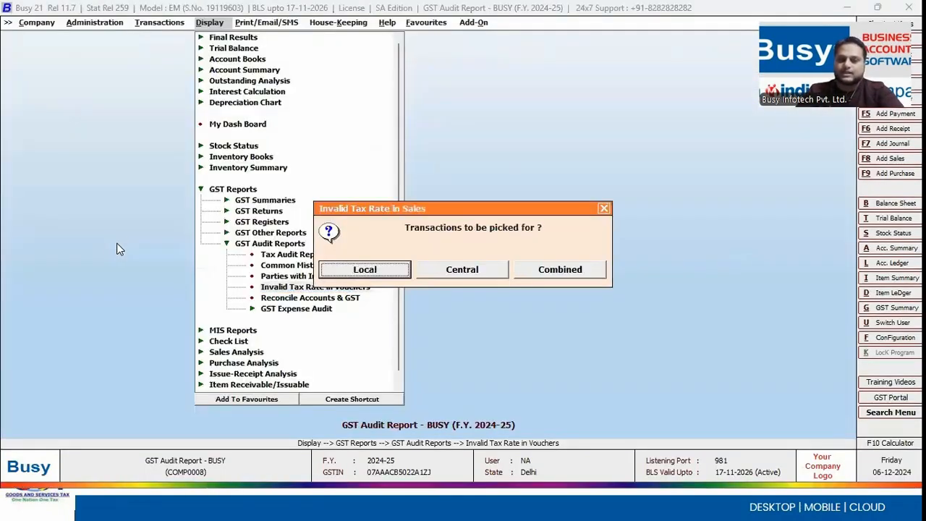
key("Right")
key("Right")
key("Return")
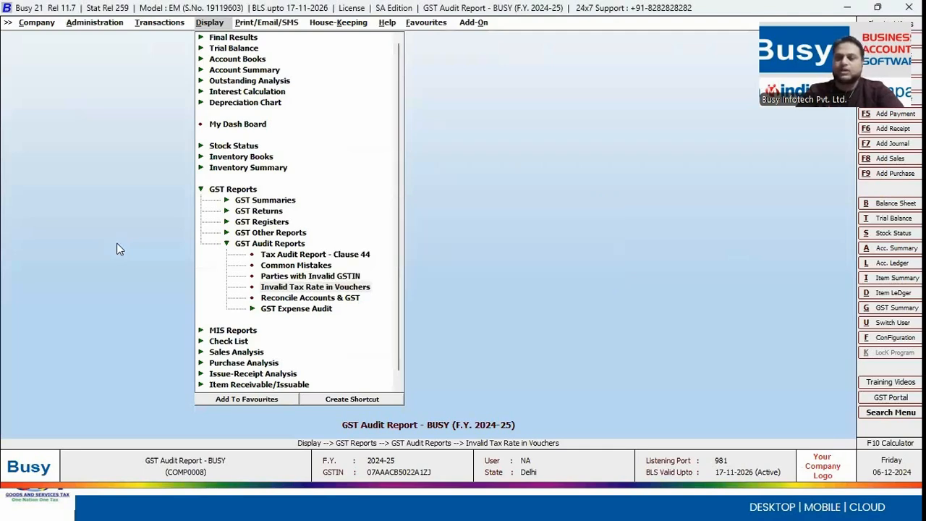
key("Return")
key("Return")
key("Return")
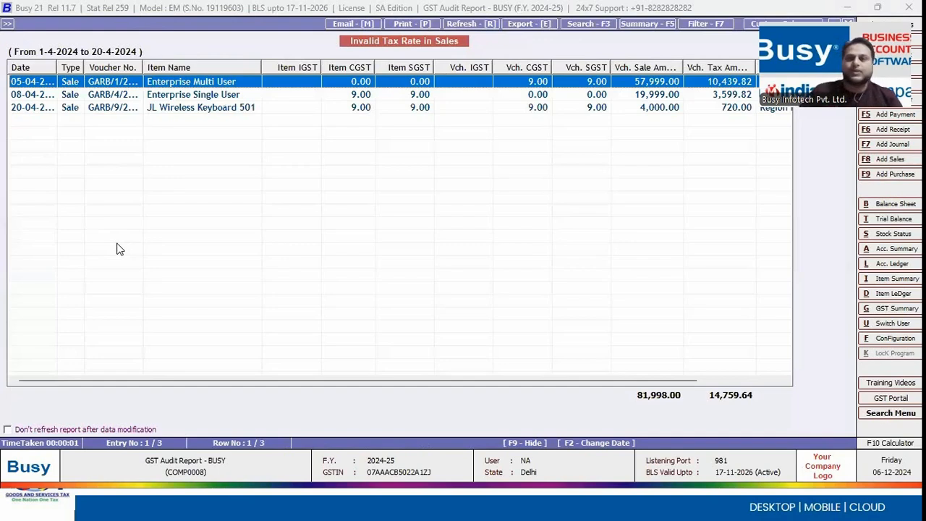
Step: Check the Reason column of the listed sales entries and open the Enterprise Single User sales voucher
key("Right")
key("Right")
key("Right")
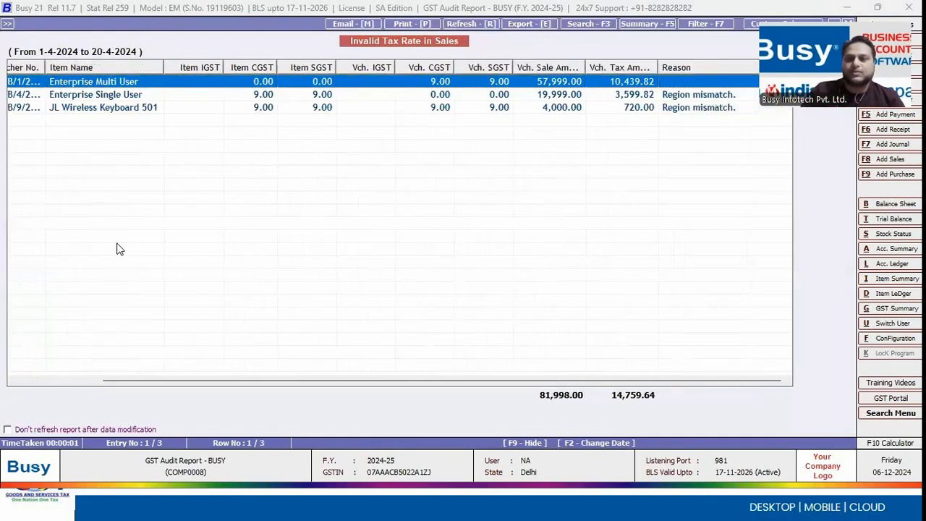
key("Down")
key("Down")
key("Up")
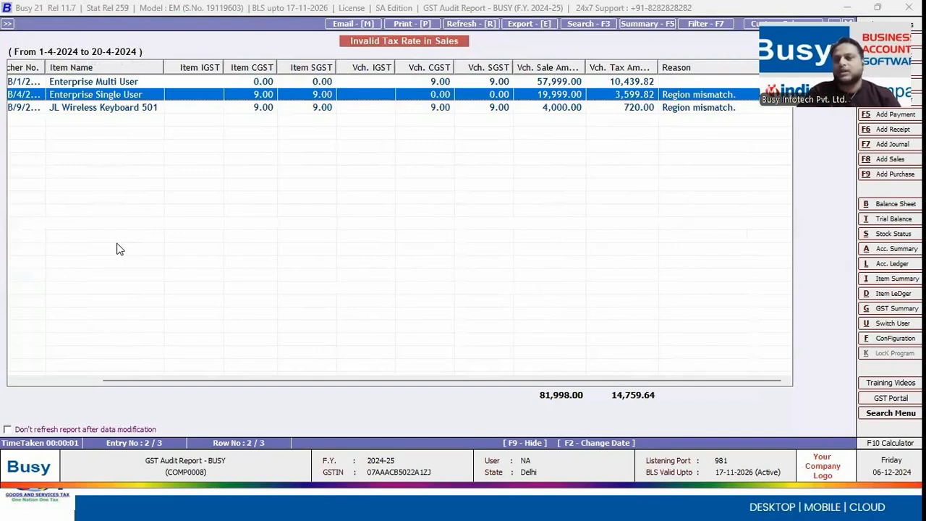
key("Return")
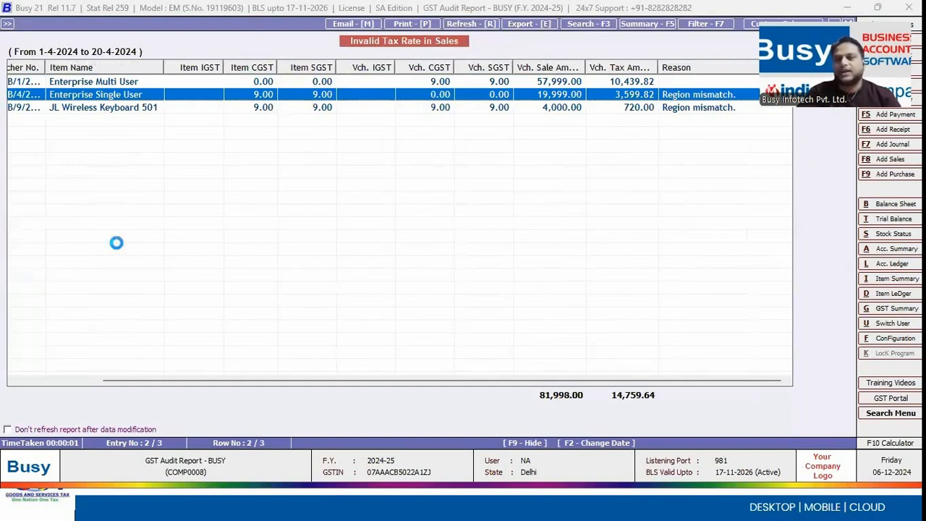
key("Return")
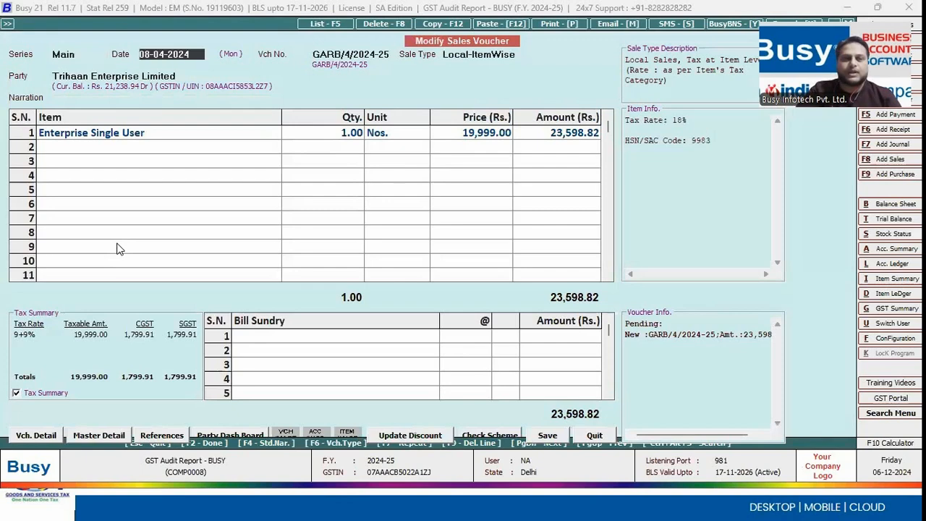
Step: Change the Sale Type of sales voucher GARB/4/2024-25 to Central-ItemWise
key("Return")
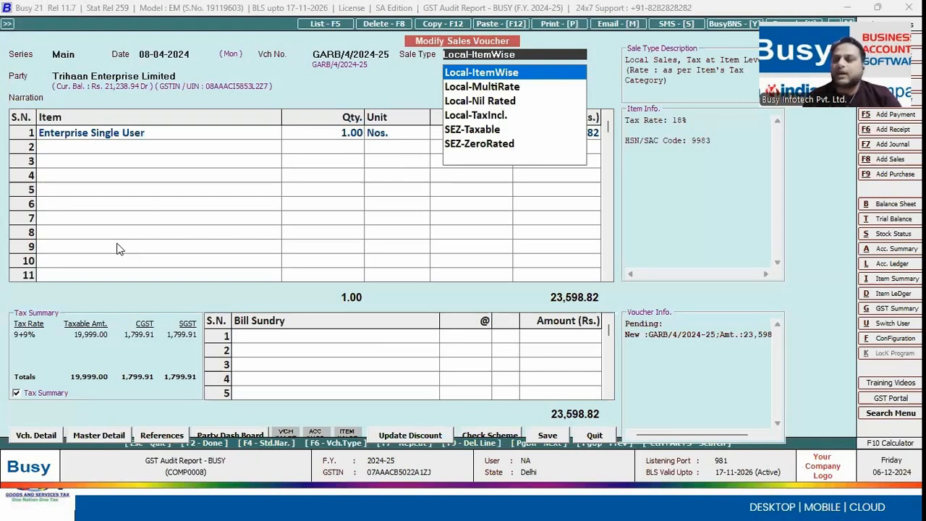
type("ce")
key("Down")
key("Down")
key("Down")
key("Down")
key("Down")
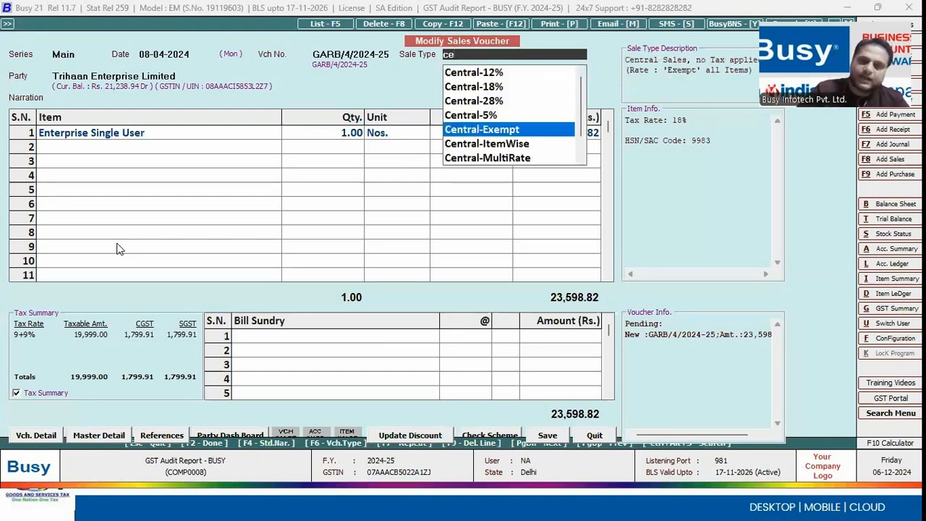
key("Return")
Step: Accept the item, price, discount and bill-by-bill details of sales voucher GARB/4/2024-25 under Central-ItemWise and save the voucher
key("Return")
key("Return")
key("Return")
key("Return")
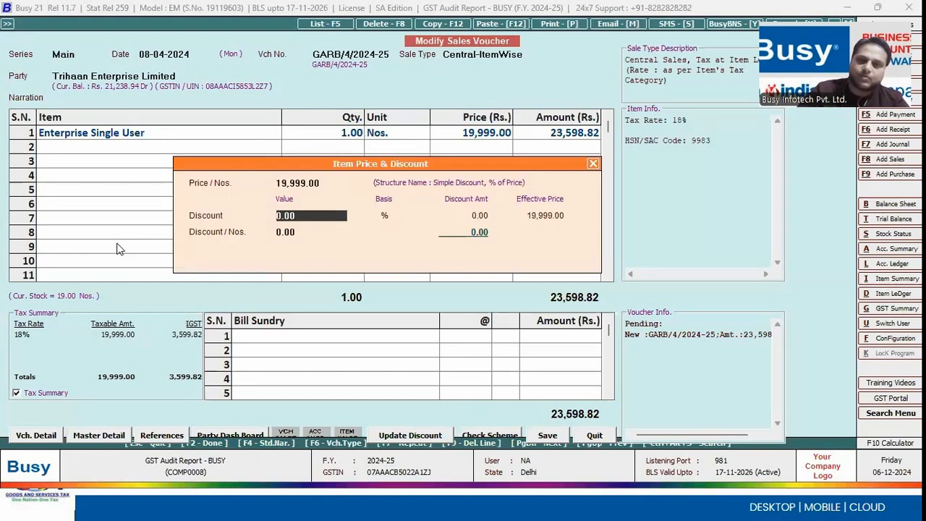
key("Return")
key("Return")
key("Return")
key("Return")
key("Return")
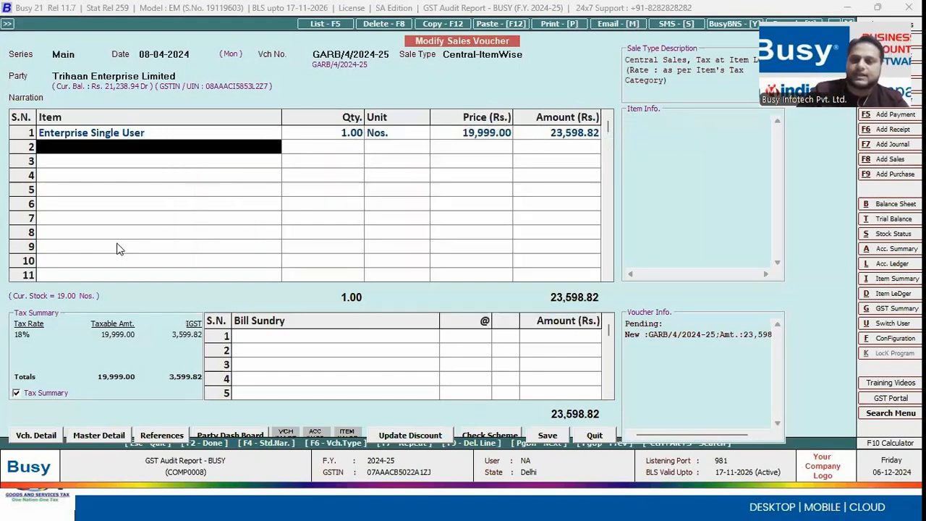
key("Return")
key("Return")
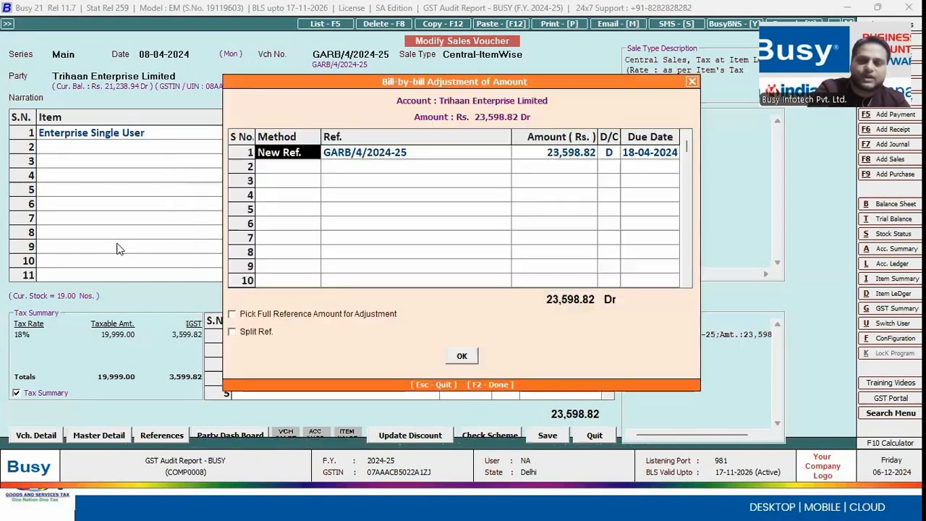
key("F2")
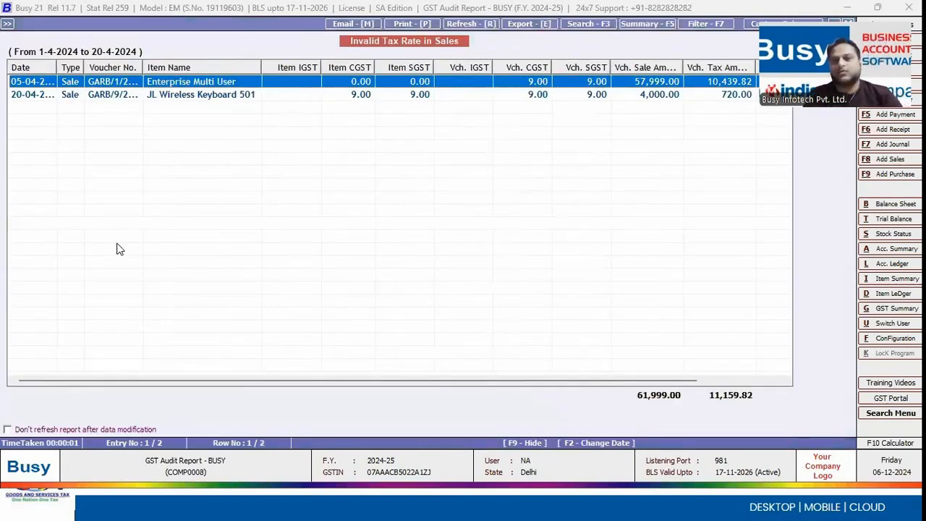
Step: Open the JL Wireless Keyboard 501 sales voucher and check the State in the account master of its party
key("Down")
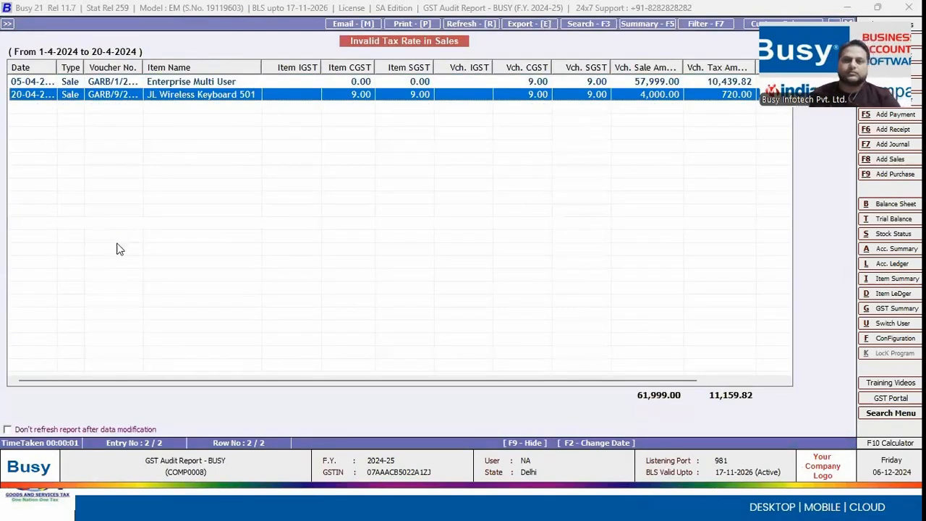
key("Return")
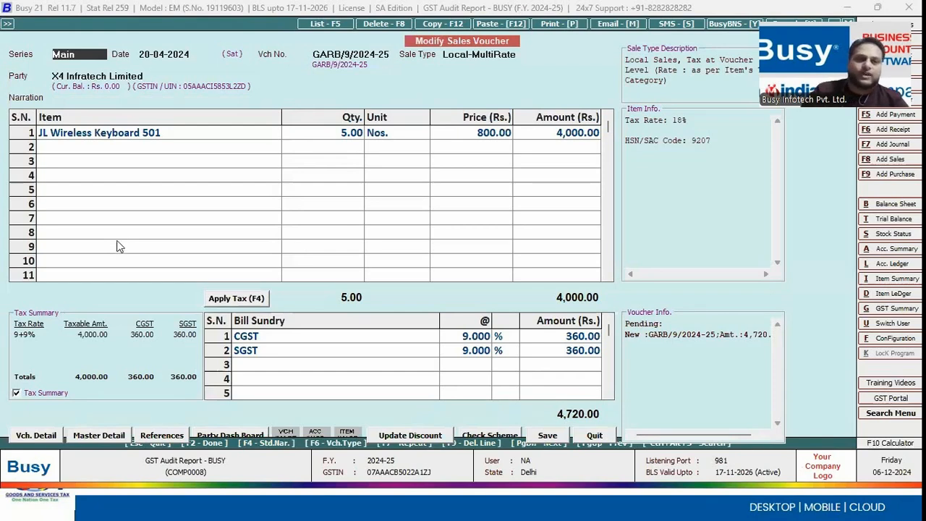
left_click(106, 73)
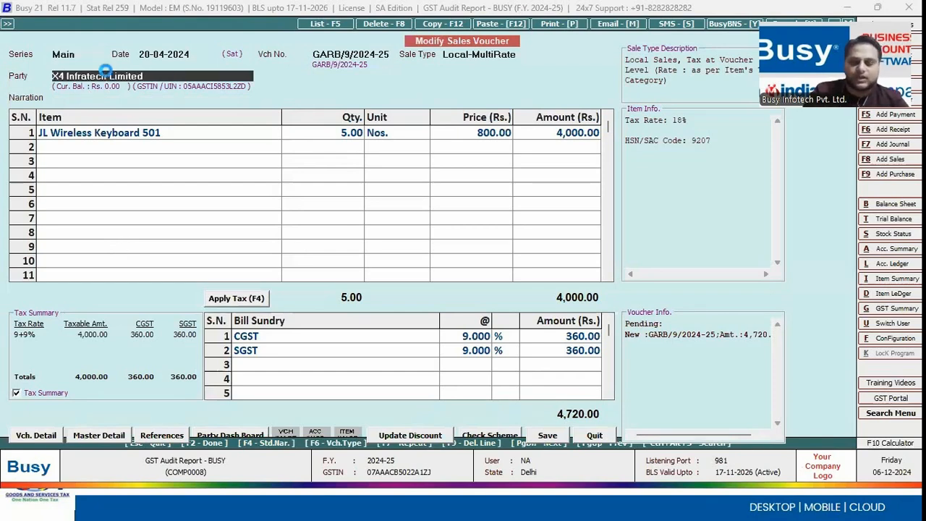
key("alt+m")
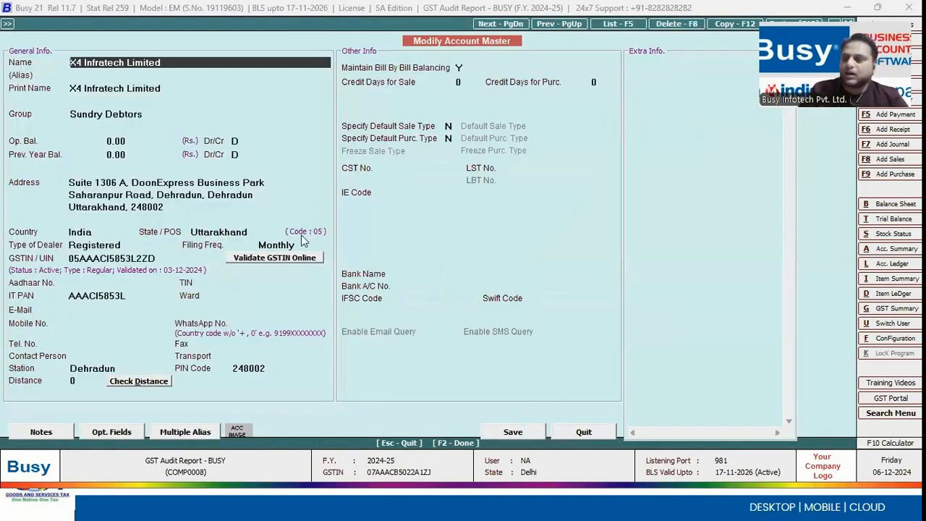
key("Escape")
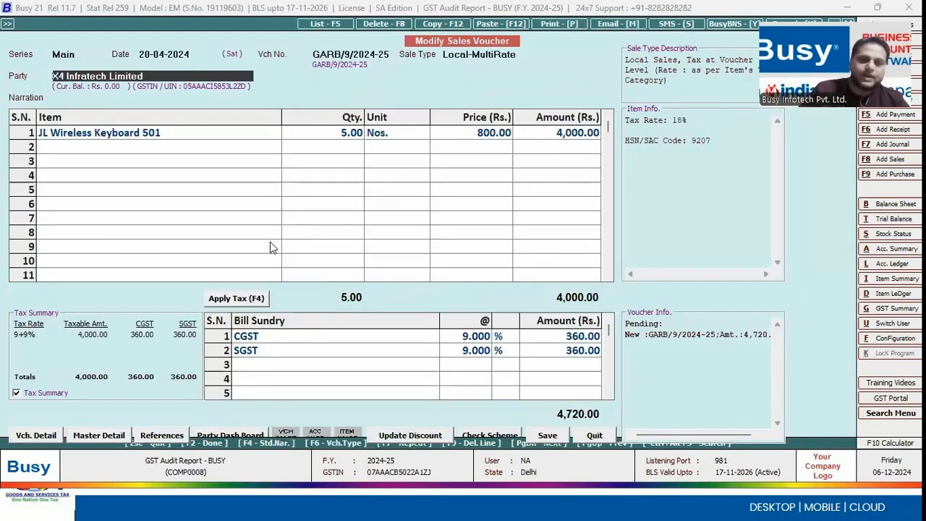
Step: Check the CGST and SGST bill sundries of voucher GARB/9/2024-25, decline the local transaction and quit the voucher
left_click(256, 337)
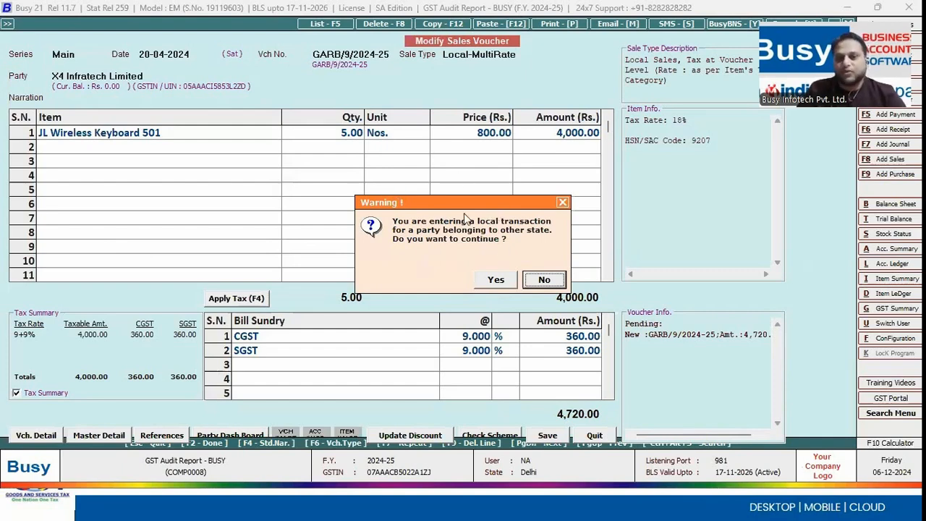
left_click(538, 287)
key("Escape")
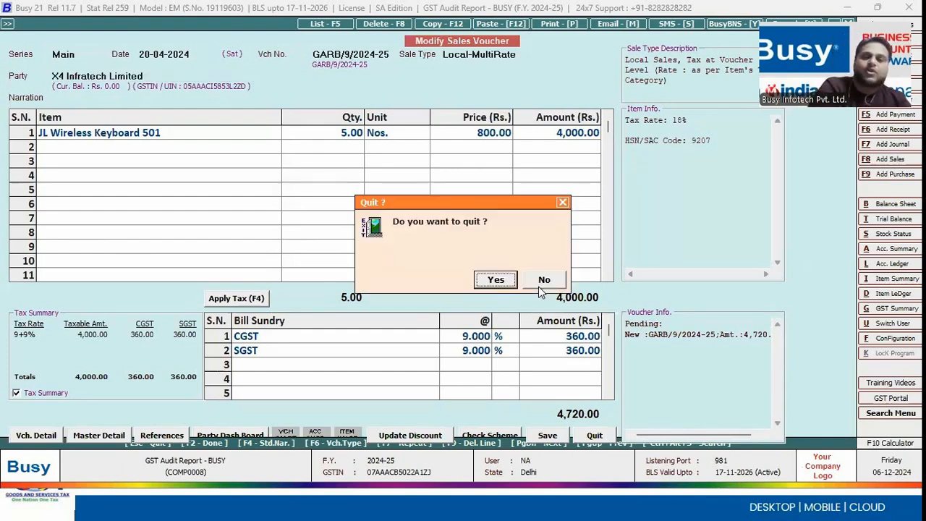
key("y")
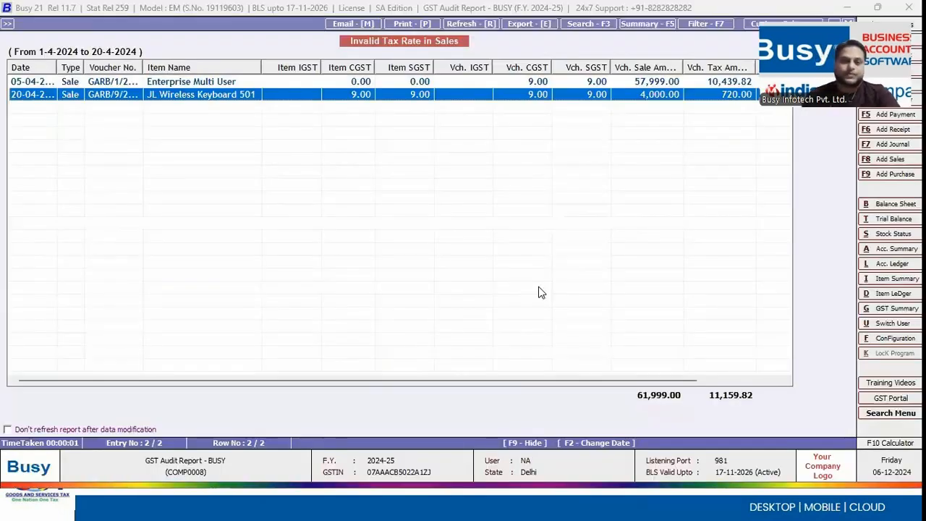
Step: Close the sales report and run the Invalid Tax Rate in Vouchers report for Purchase with Combined transactions
key("Escape")
key("Escape")
key("Escape")
key("Return")
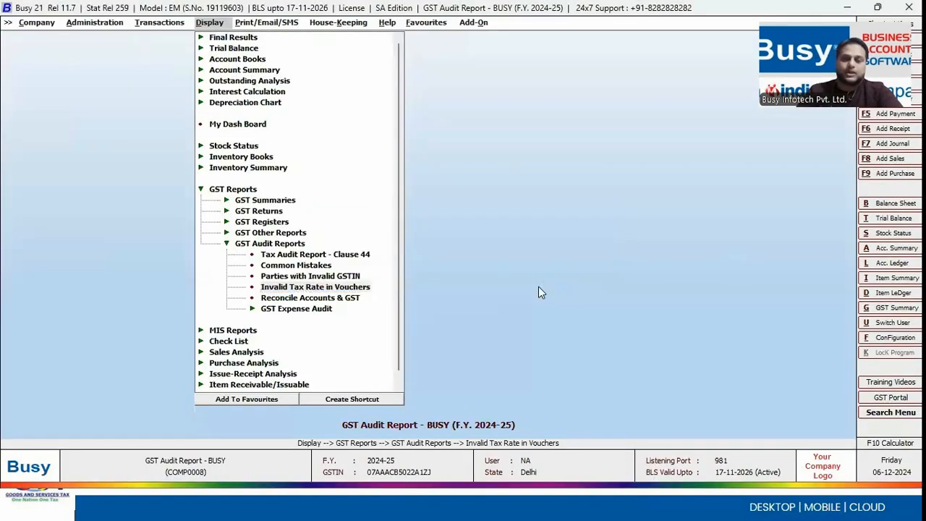
key("Right")
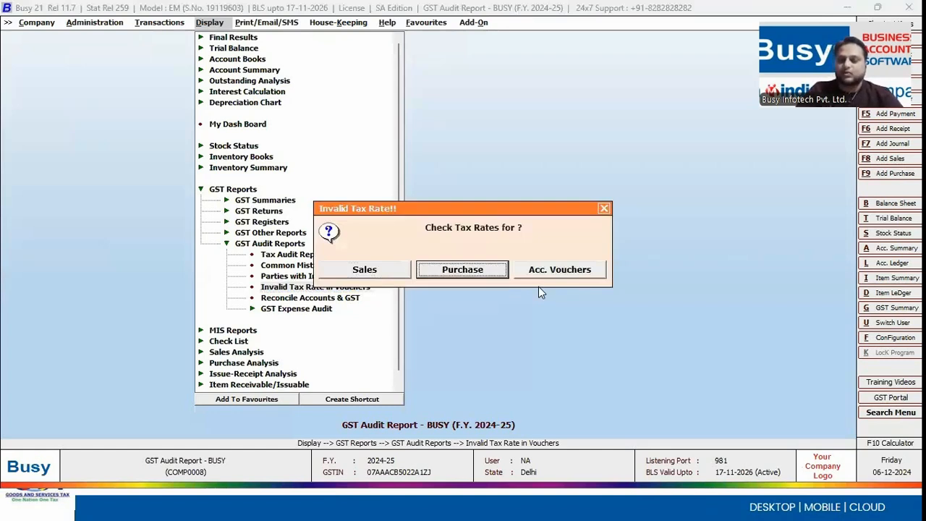
key("Return")
key("Right")
key("Right")
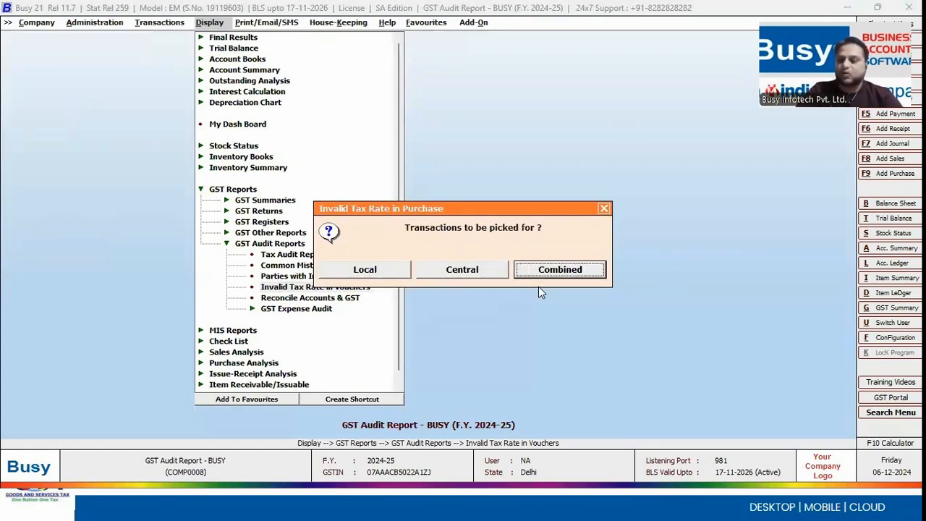
key("Return")
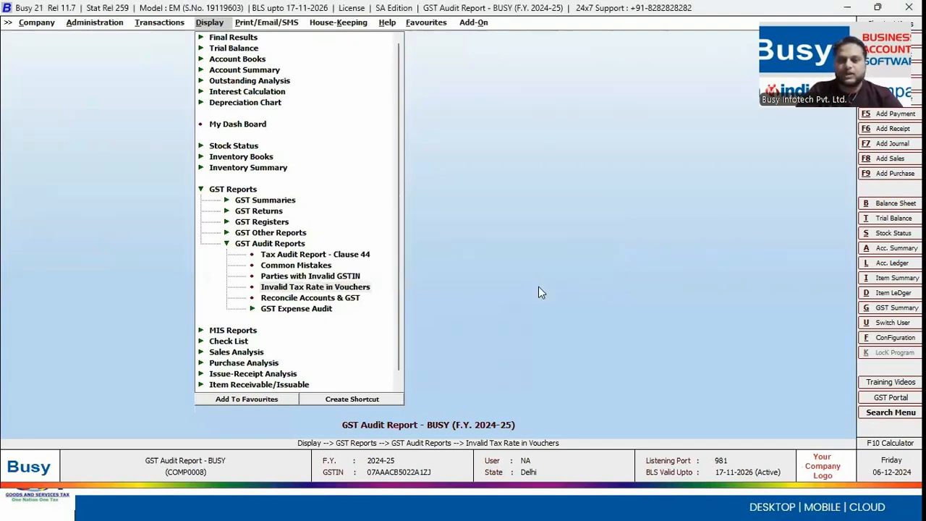
key("F2")
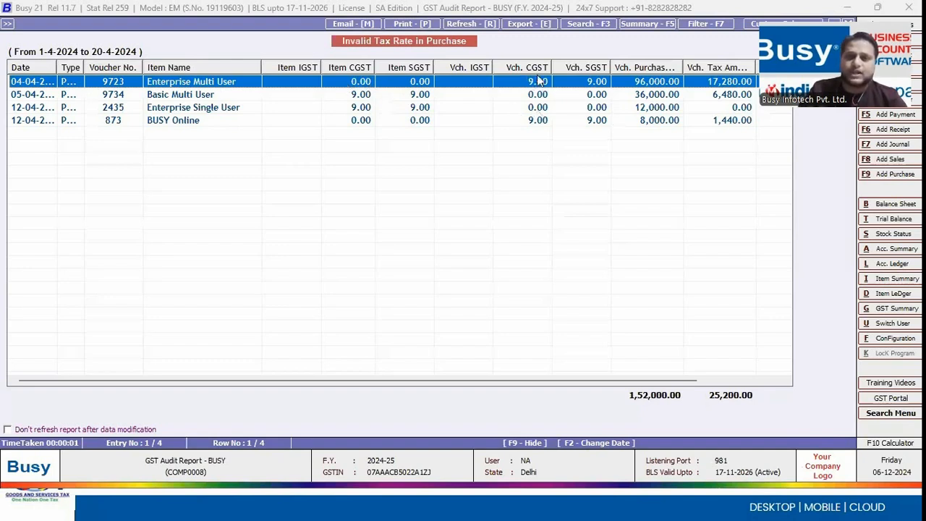
Step: Open purchase voucher 9723, check the Tax Category in the Enterprise Multi User item master, and quit both
double_click(582, 84)
left_click(150, 144)
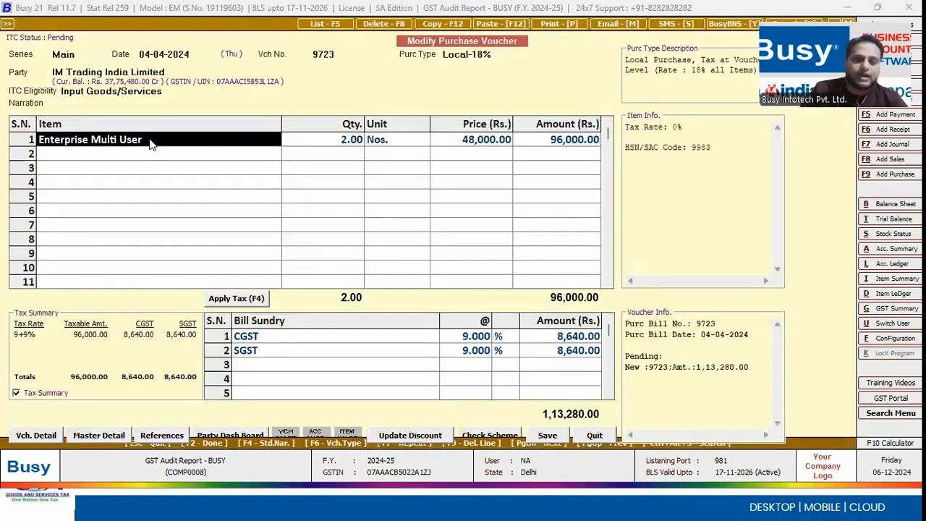
double_click(150, 140)
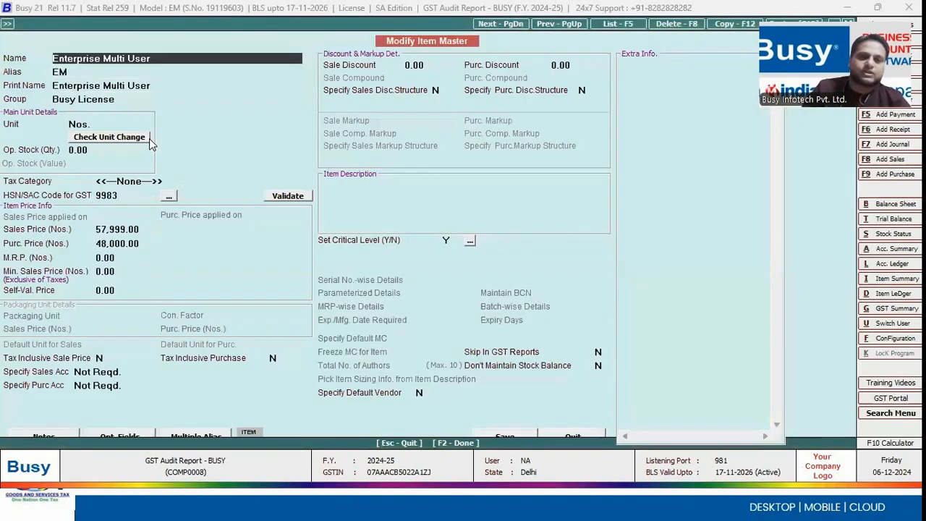
left_click(136, 181)
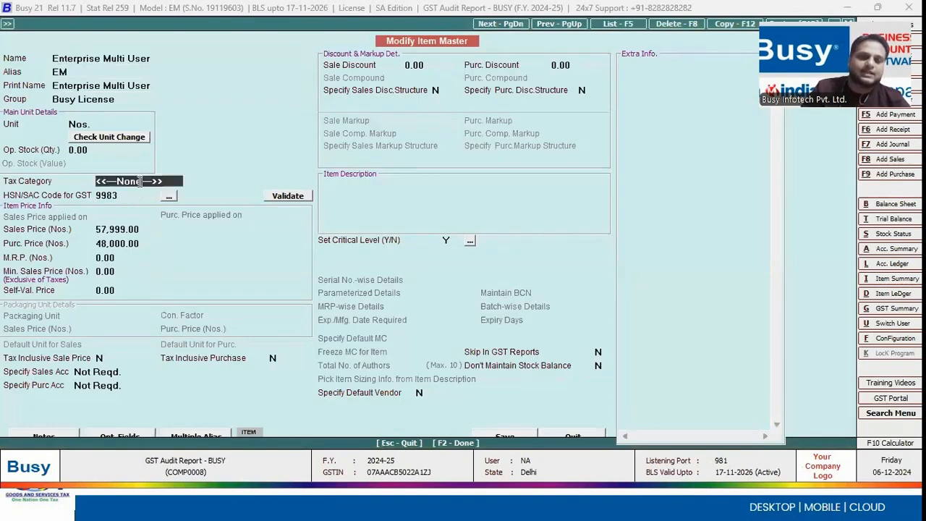
left_click(570, 434)
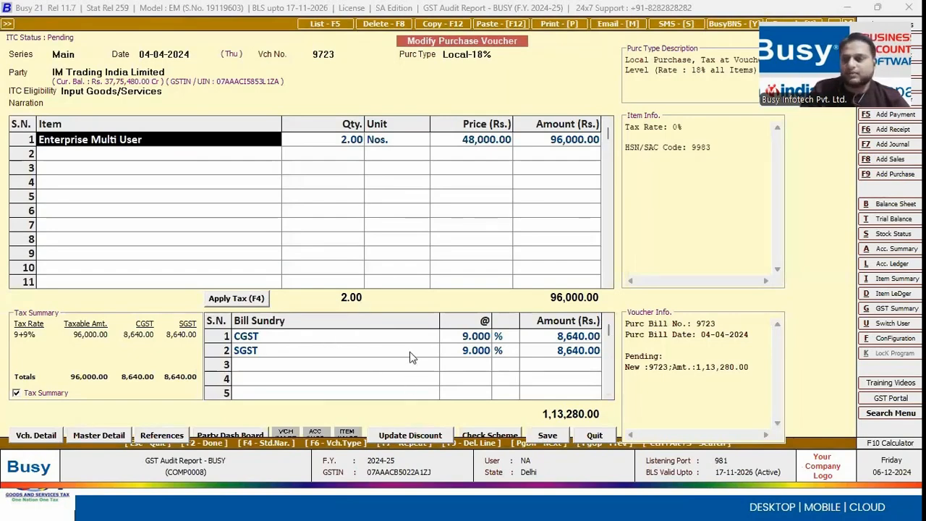
key("Escape")
key("Return")
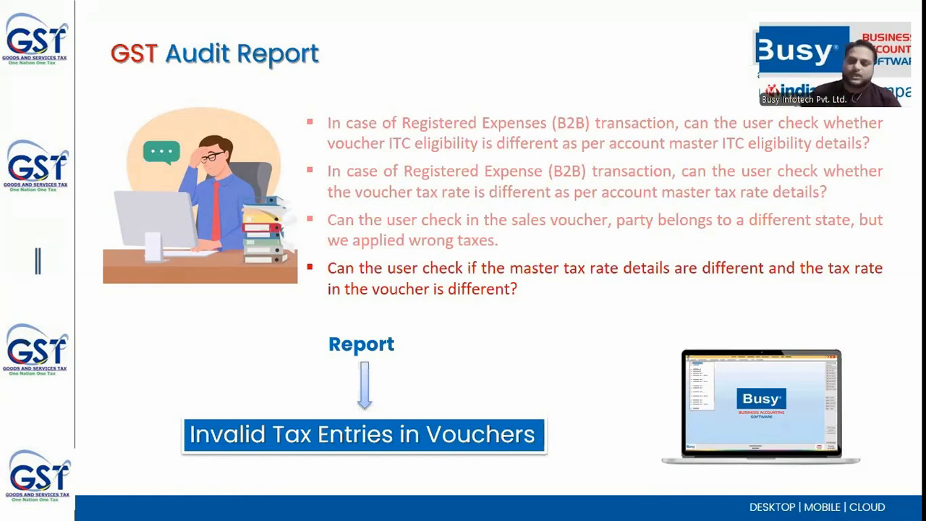
key("Right")
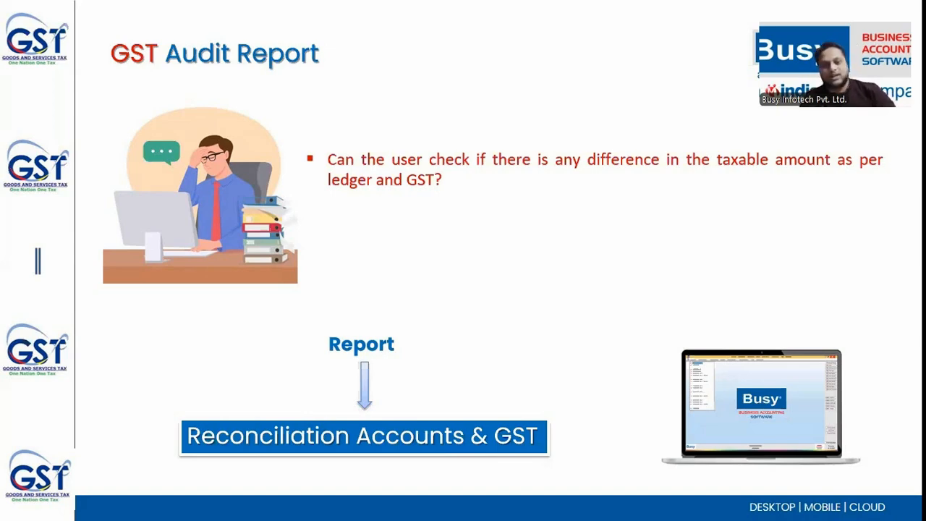
Step: Switch from the slides back to Busy and close the Invalid Tax Rate in Purchase report
key("alt+Tab")
key("Escape")
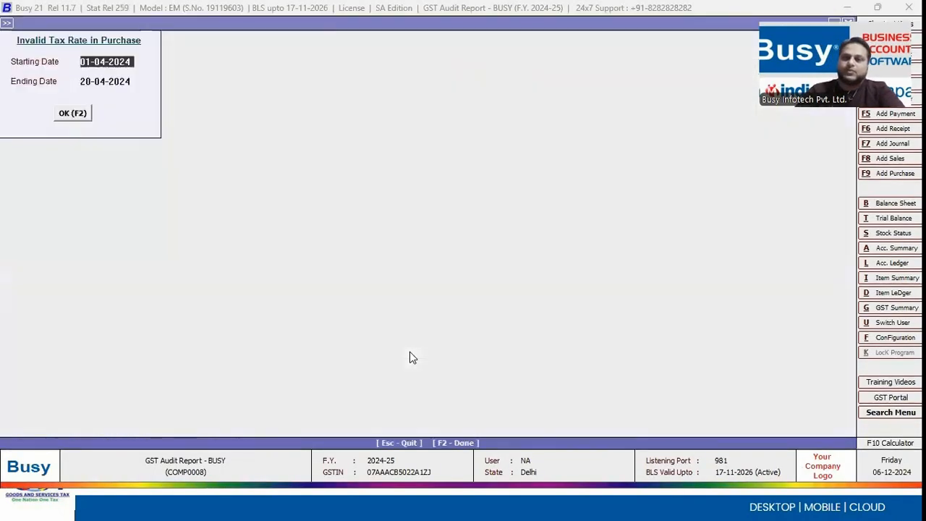
key("Escape")
key("Escape")
key("Escape")
Step: Run the Reconcile Accounts & GST report for Acc. Vouchers from 01-04-2024 to 20-04-2024
key("Down")
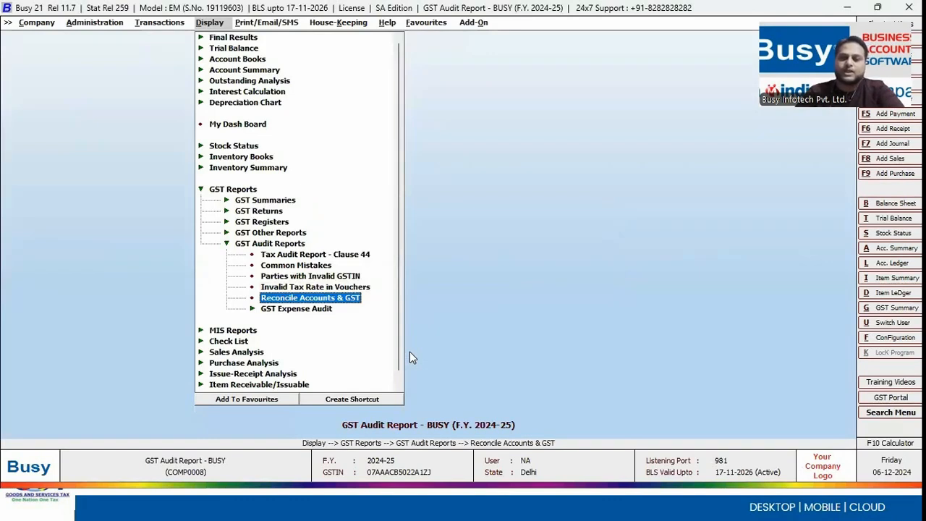
key("Return")
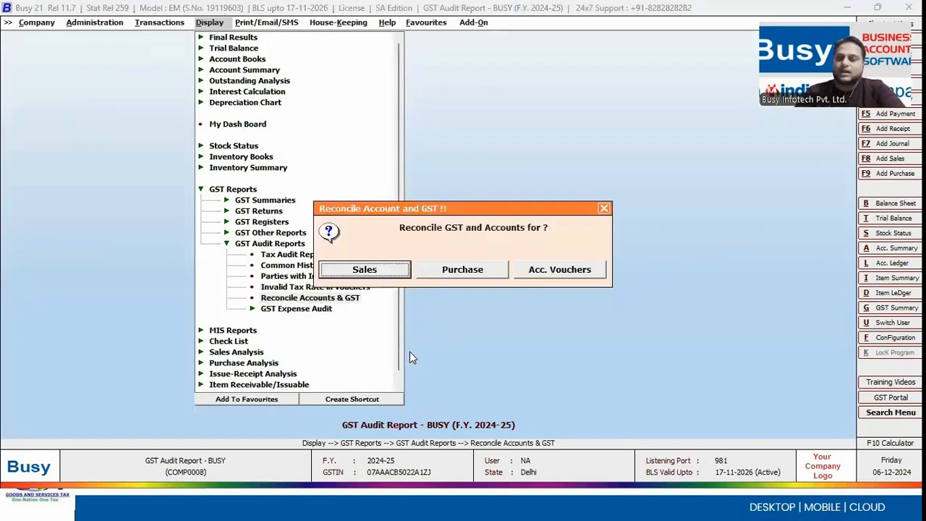
key("Right")
key("Right")
key("Return")
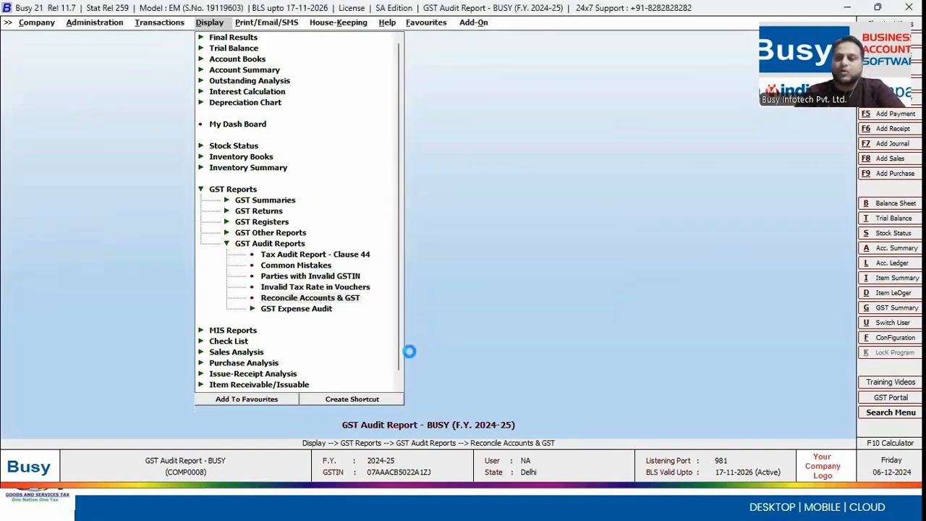
key("Return")
key("Return")
key("Return")
key("Return")
key("Return")
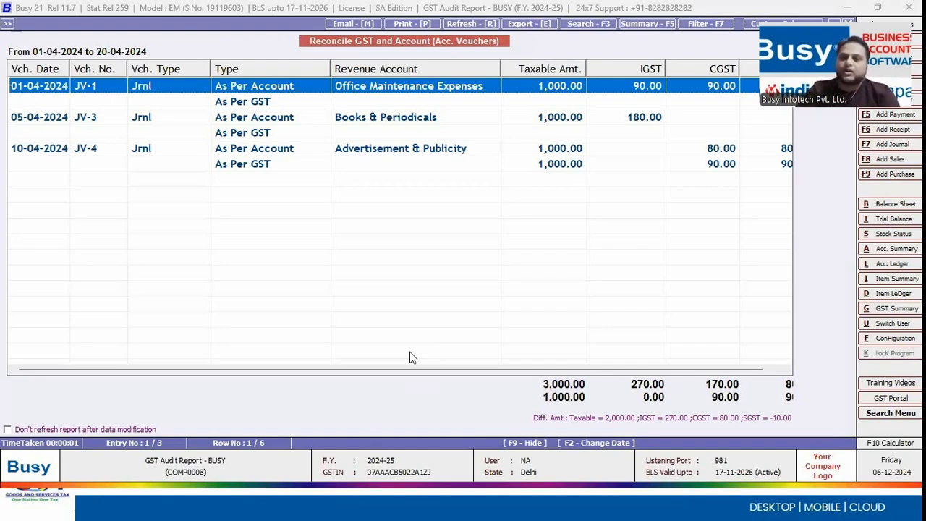
Step: Replace the IGST Input account with SGST Input in row 3 of journal voucher JV-1 and save the voucher
key("Right")
key("Right")
key("Right")
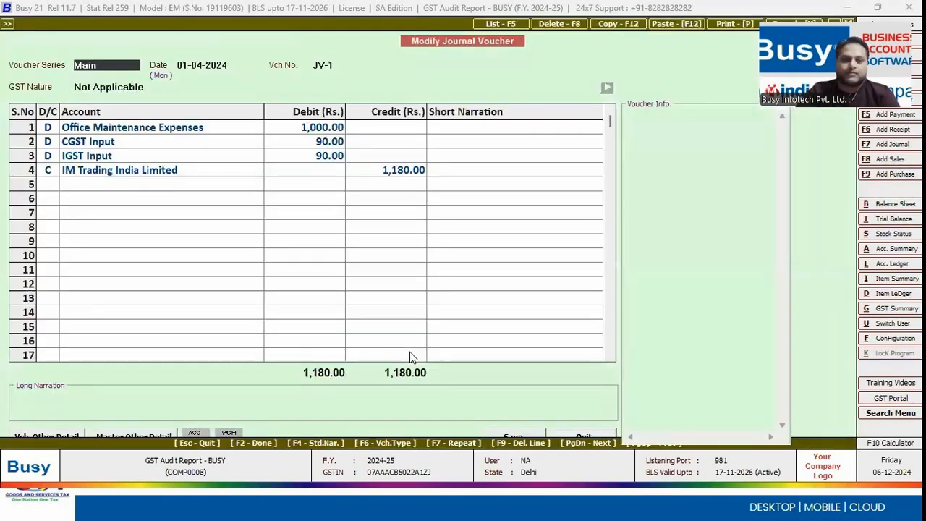
left_click(128, 155)
type("sg")
key("Down")
key("Return")
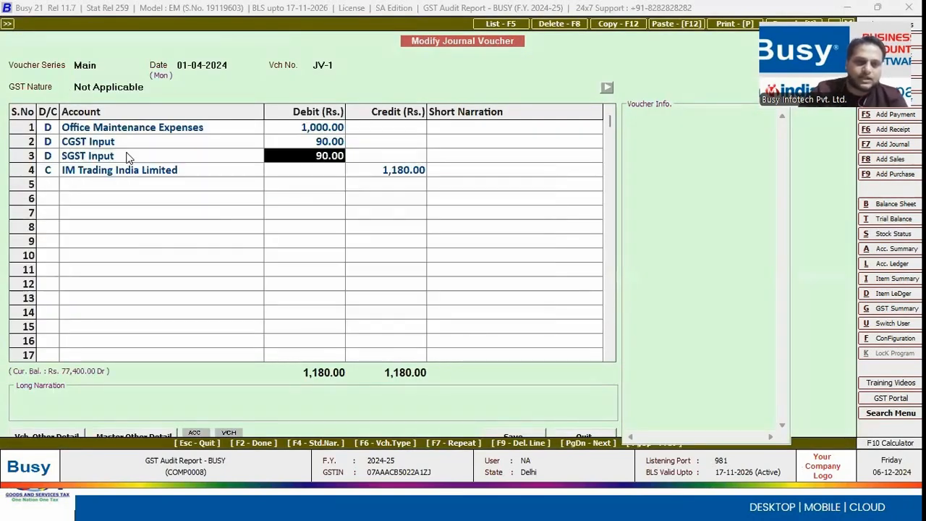
key("Return")
key("Return")
key("Return")
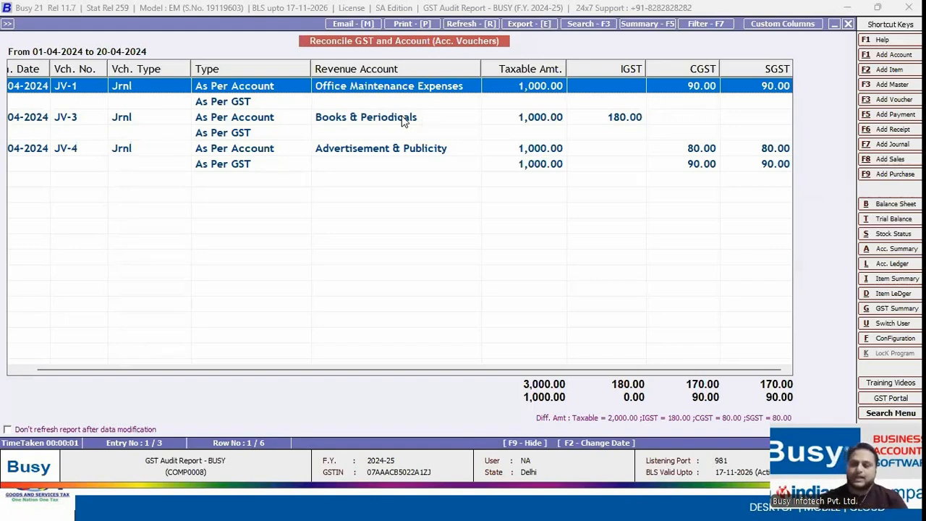
Step: Open journal voucher JV-1 and inspect its CGST Input and SGST Input rows and GST Nature options, declining to save
key("Return")
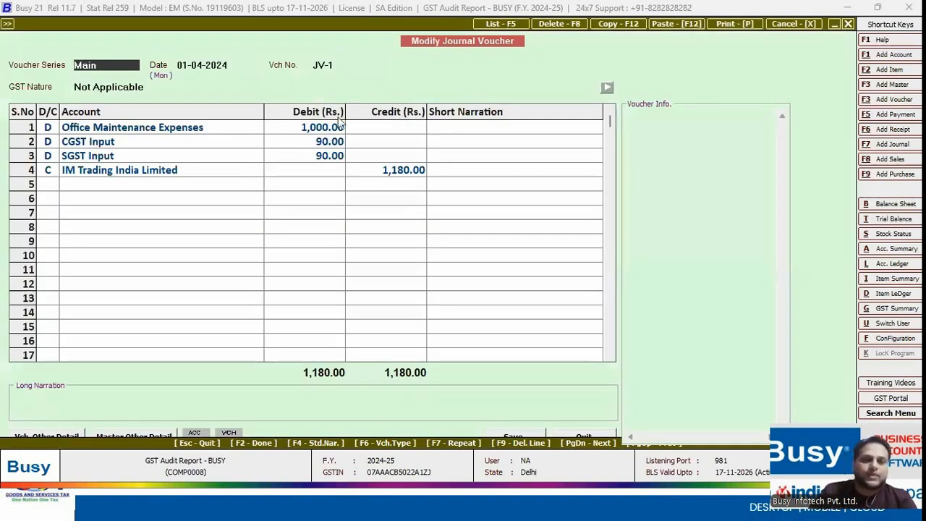
left_click_drag(126, 141, 126, 151)
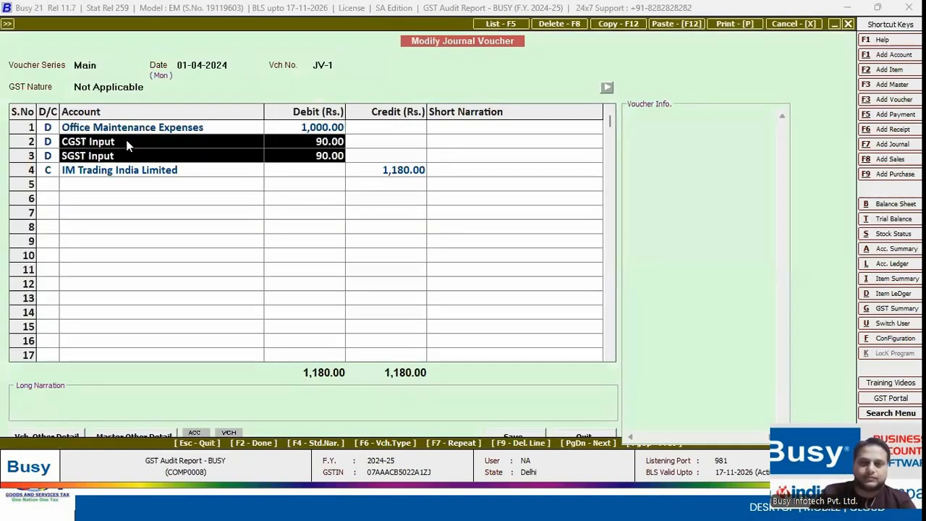
left_click(108, 87)
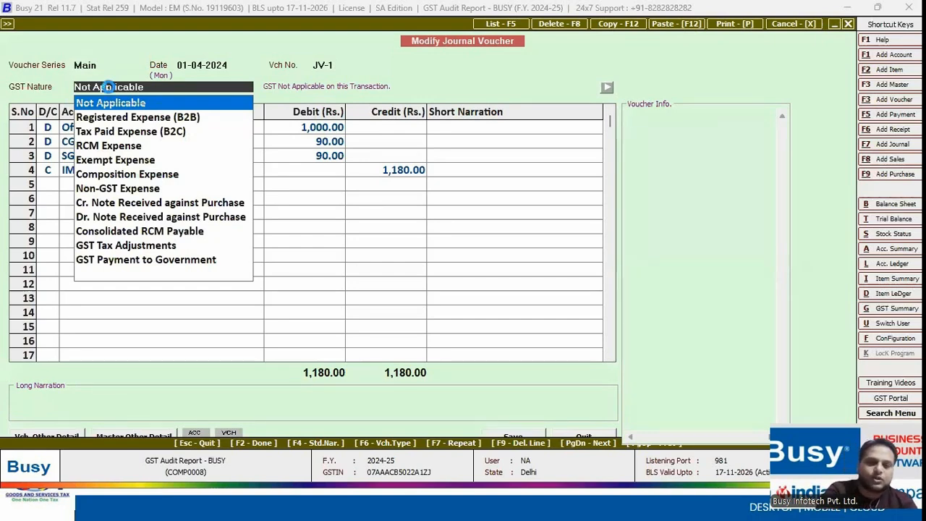
key("F2")
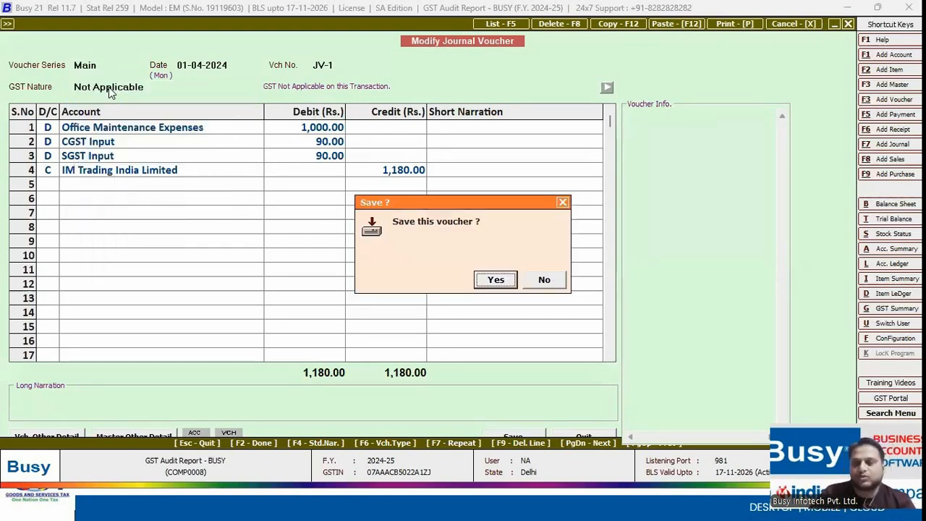
key("Right")
key("Return")
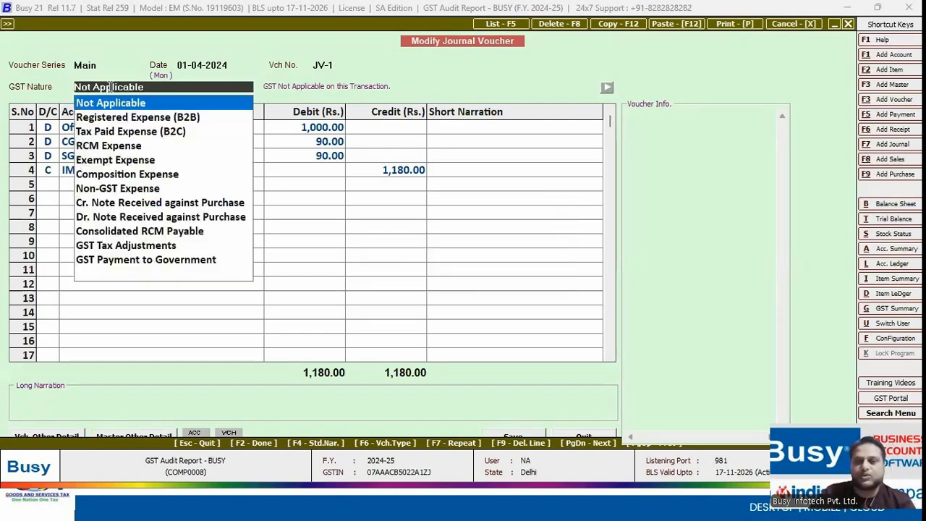
Step: Set the GST Nature of JV-1 to Registered Expense (B2B) and bring up its Registered Expense details
key("Down")
key("Return")
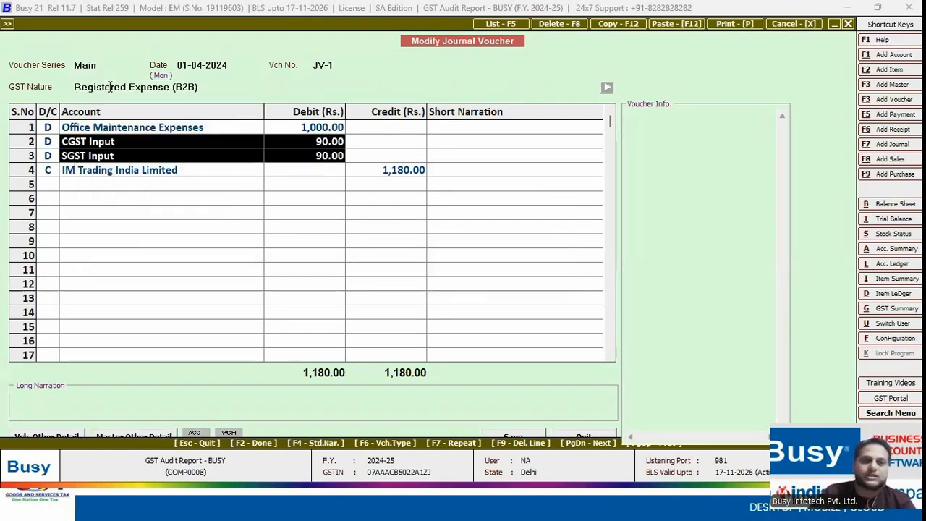
left_click(108, 87)
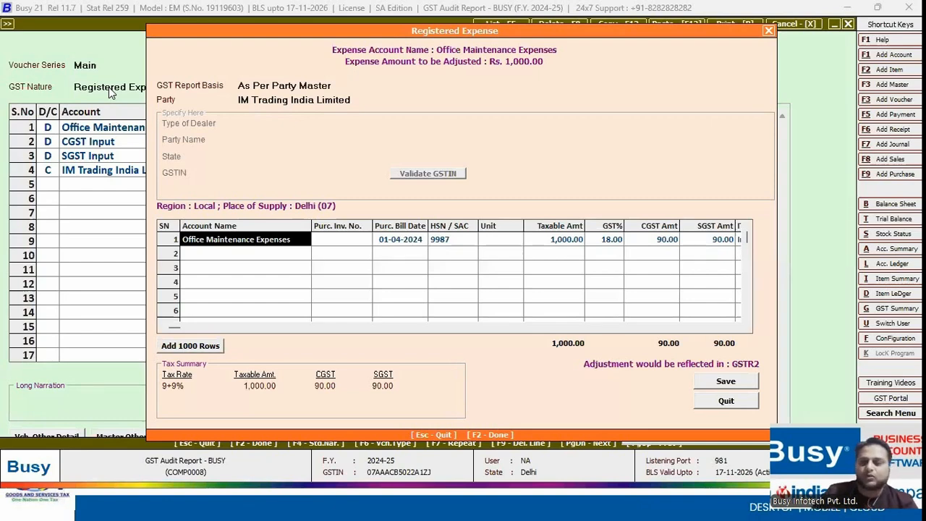
Step: Review the Office Maintenance Expenses line in the Registered Expense details through ITC Eligibility, and quit JV-1 without saving
key("Return")
key("Return")
key("Return")
key("Return")
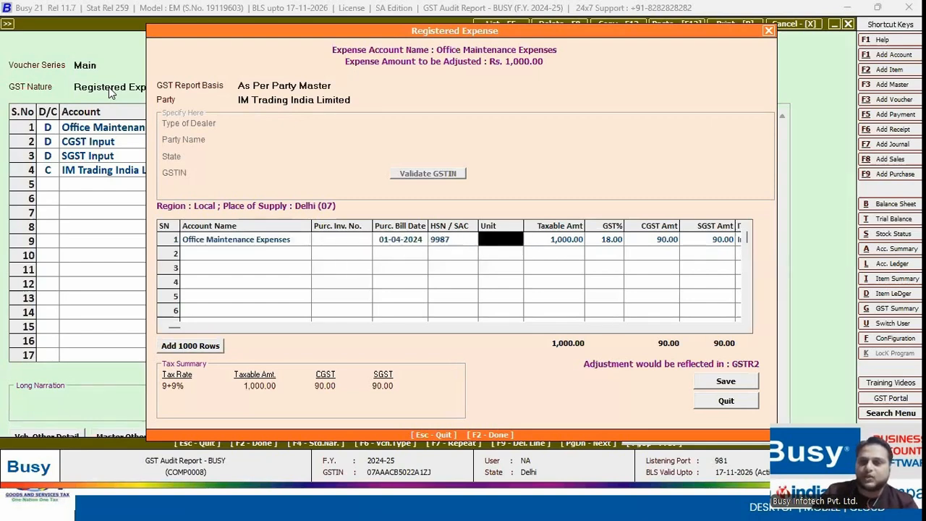
key("Return")
key("Return")
key("Return")
key("Return")
key("Return")
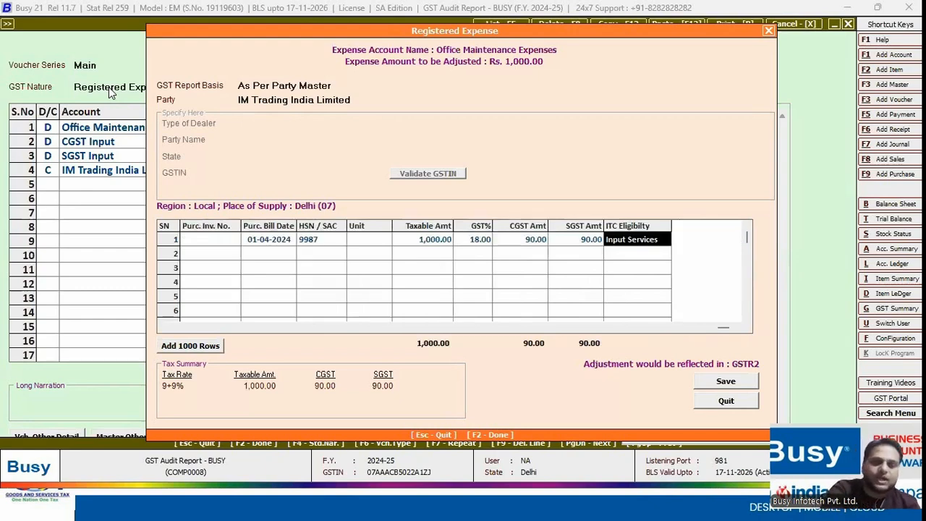
key("Escape")
key("Escape")
key("Return")
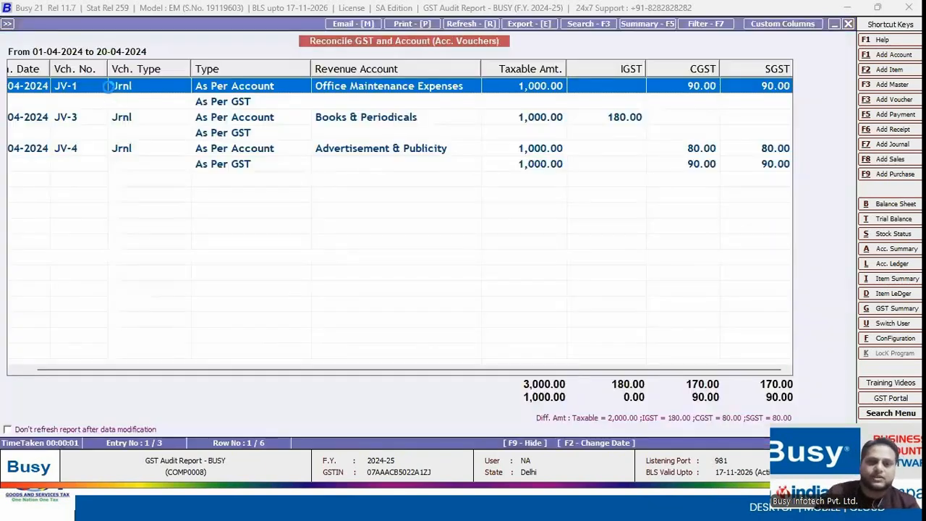
Step: Reopen JV-1, check the CGST Input and SGST Input rows against its GST Nature, and quit the voucher
double_click(108, 86)
left_click(124, 143)
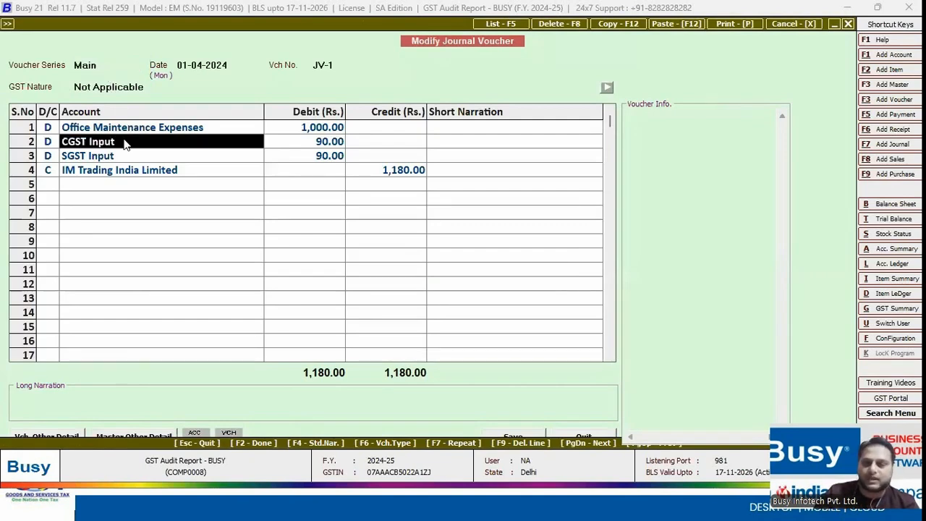
key("shift+Down")
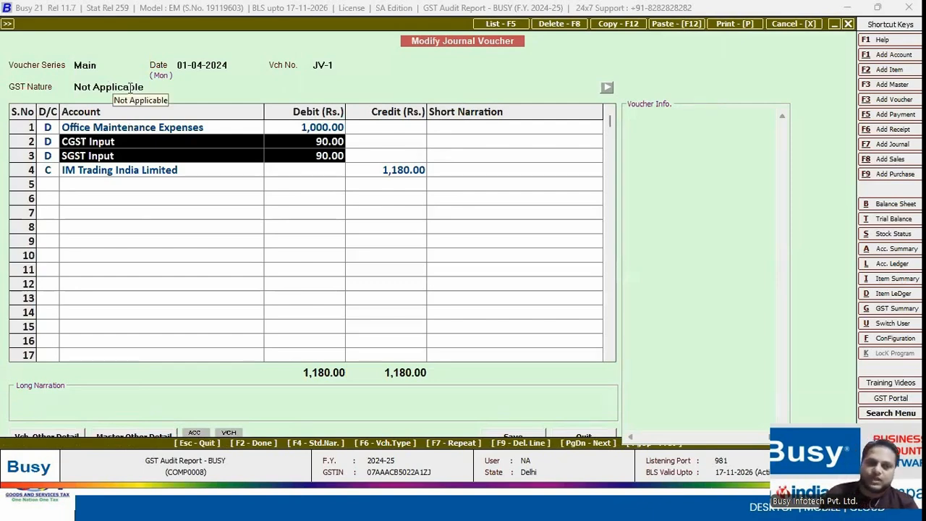
key("Escape")
key("Return")
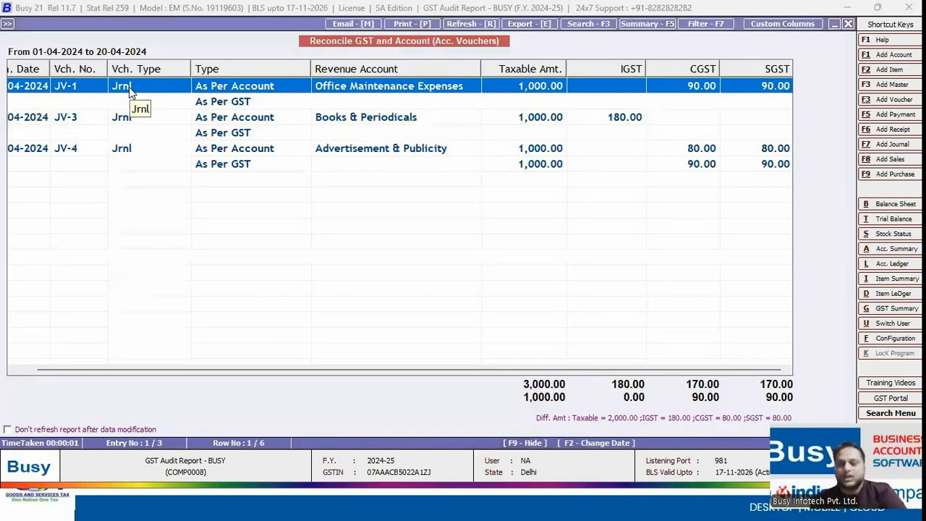
Step: Open journal voucher JV-3 for Books & Periodicals, check its GST Nature, and quit without saving
key("Down")
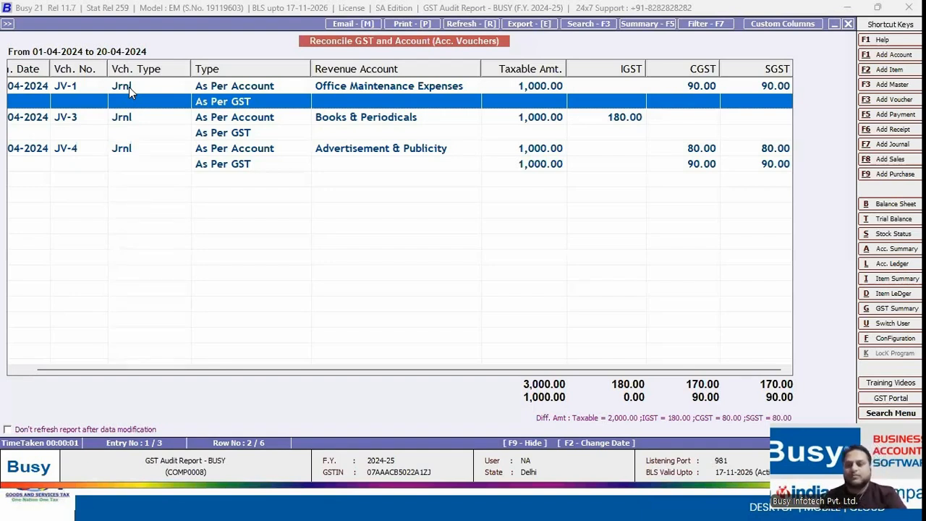
key("Down")
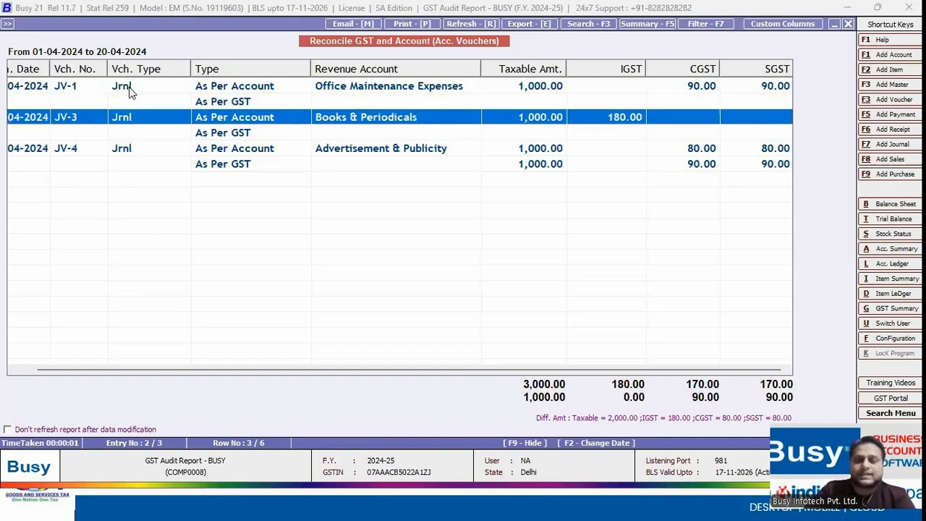
key("Return")
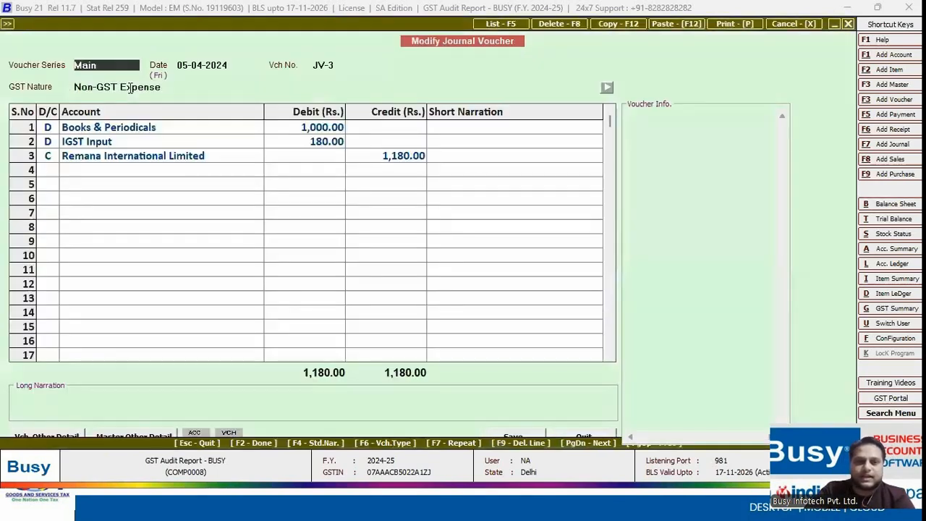
key("Return")
key("Return")
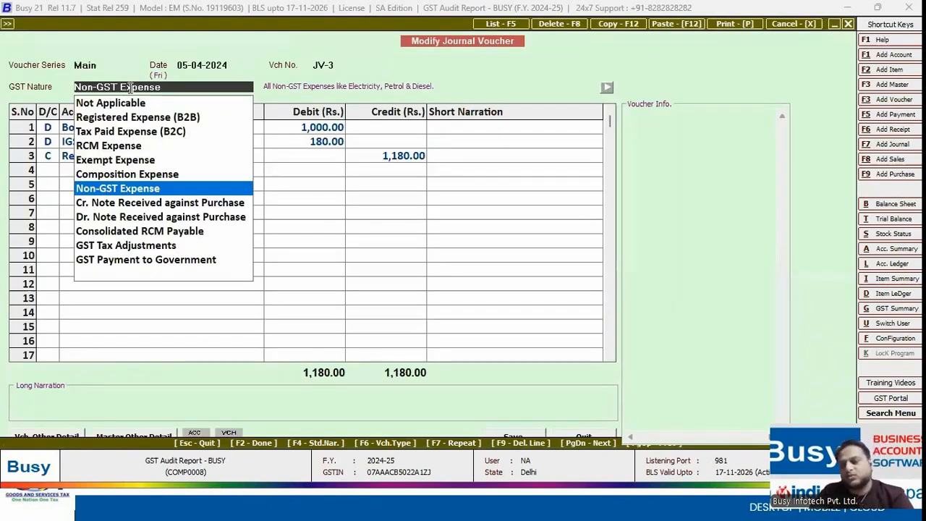
key("Escape")
key("Escape")
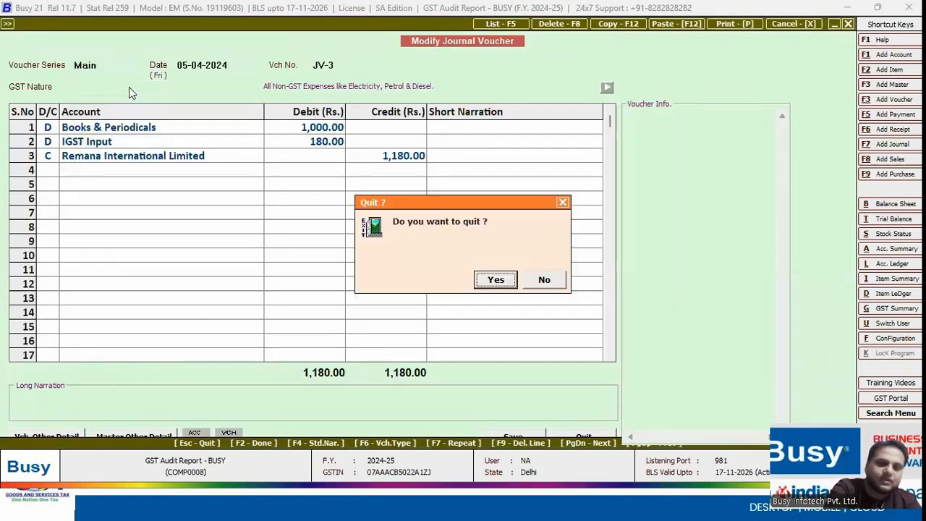
key("Return")
Step: Compare the As Per Account and As Per GST rows of JV-1, JV-3 and JV-4 in the reconciliation report
key("Down")
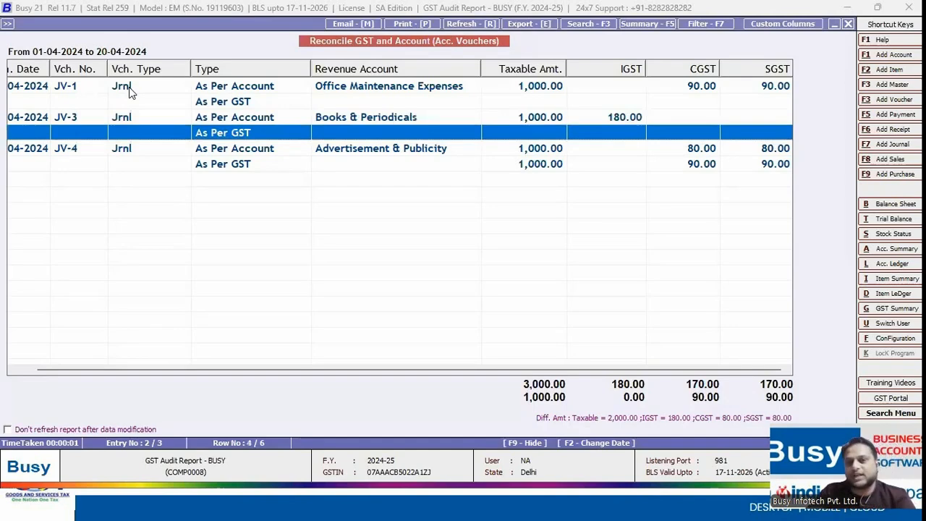
key("Up")
key("Up")
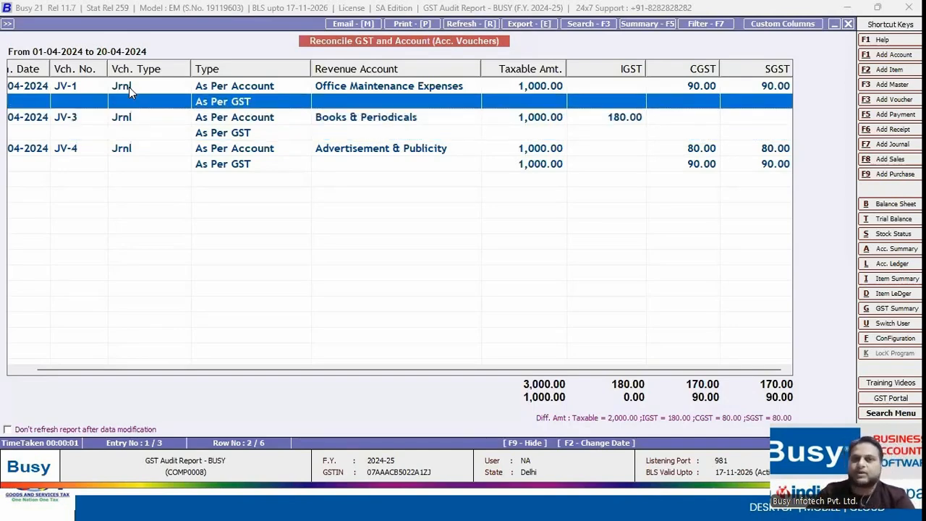
key("Up")
key("Down")
key("Down")
key("Down")
key("Down")
key("Down")
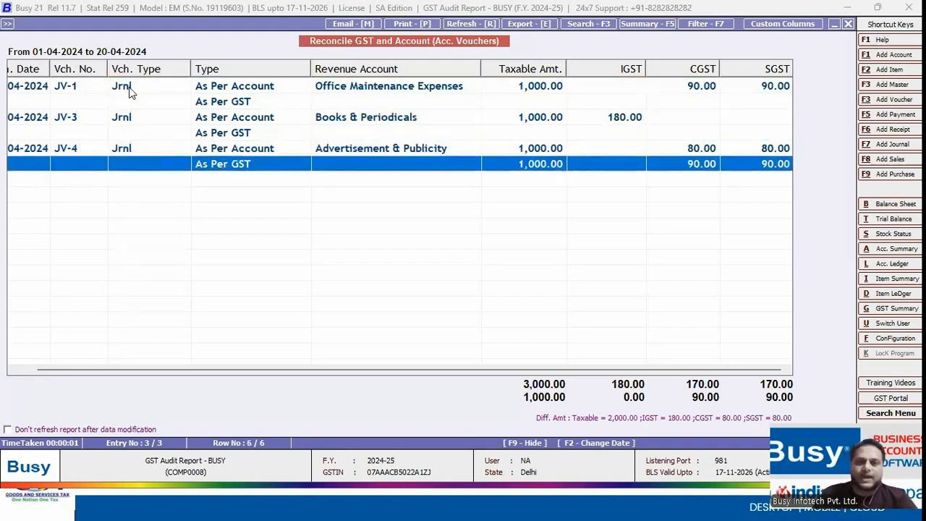
key("Up")
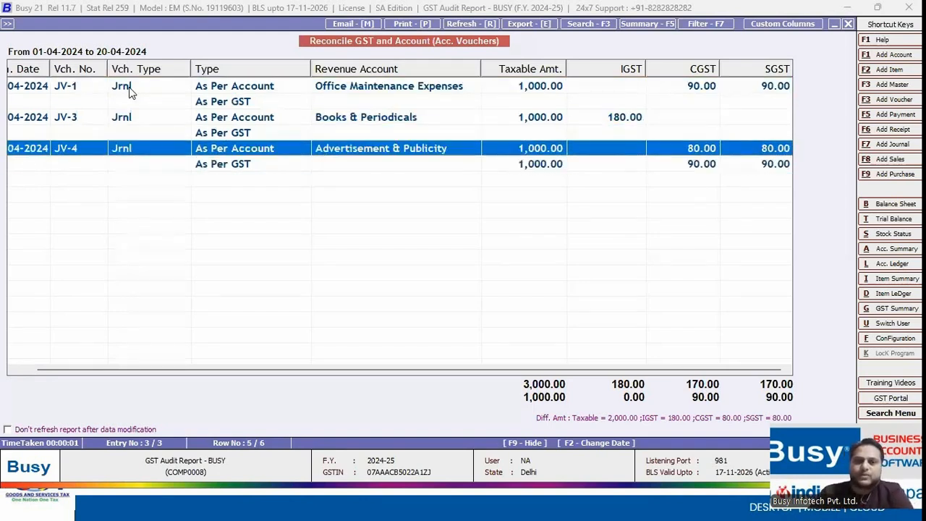
key("Down")
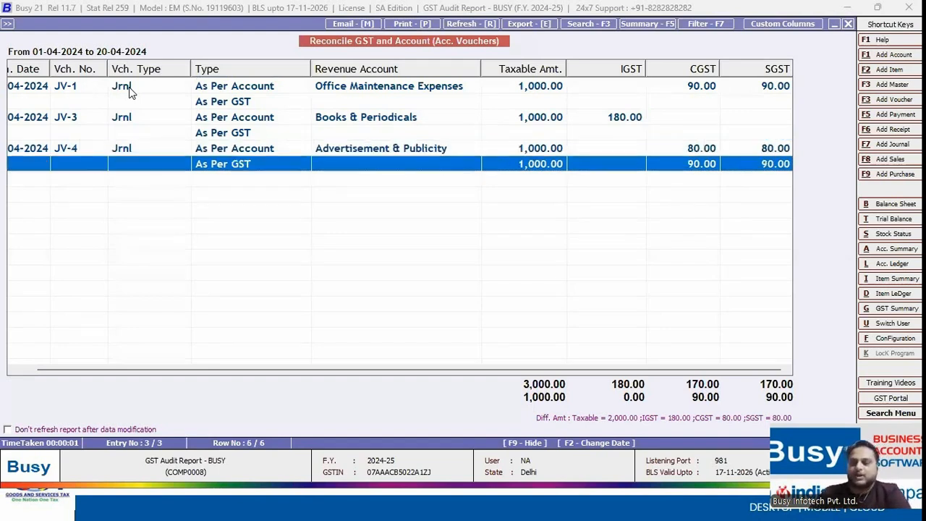
key("Up")
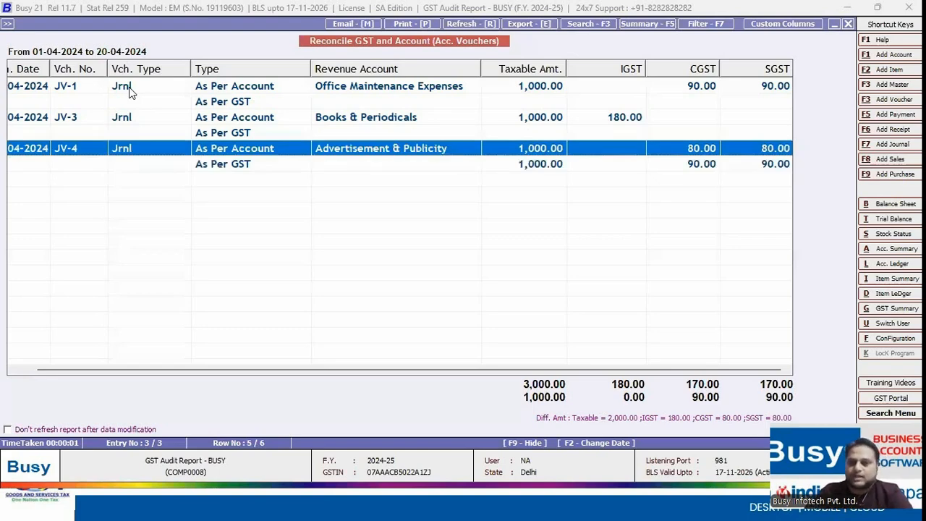
Step: Open journal voucher JV-4 and examine the debit amounts of its CGST Input and SGST Input rows
key("Return")
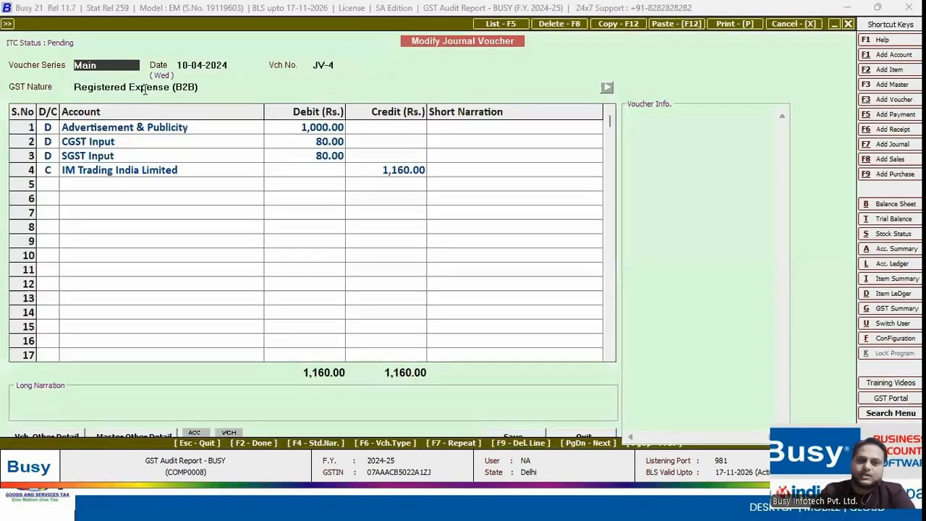
left_click(131, 151)
key("Up")
key("shift+Right")
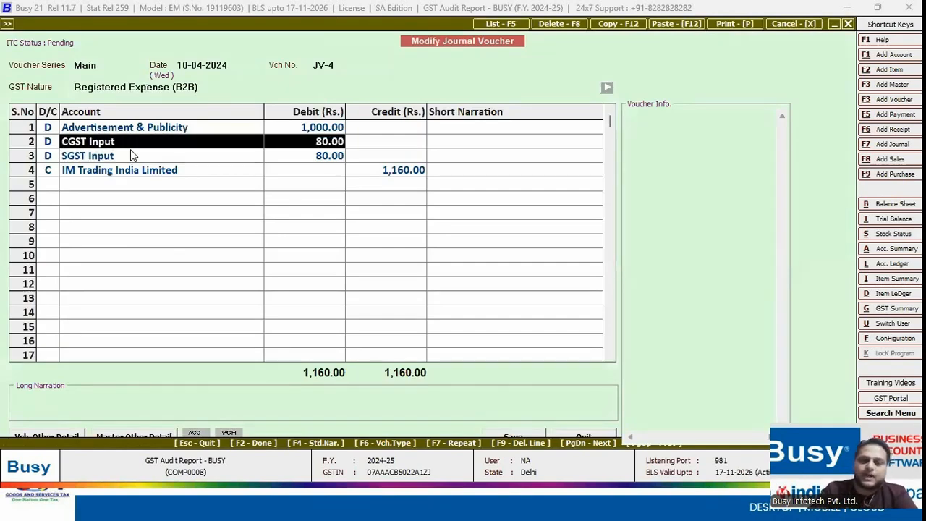
key("shift+Down")
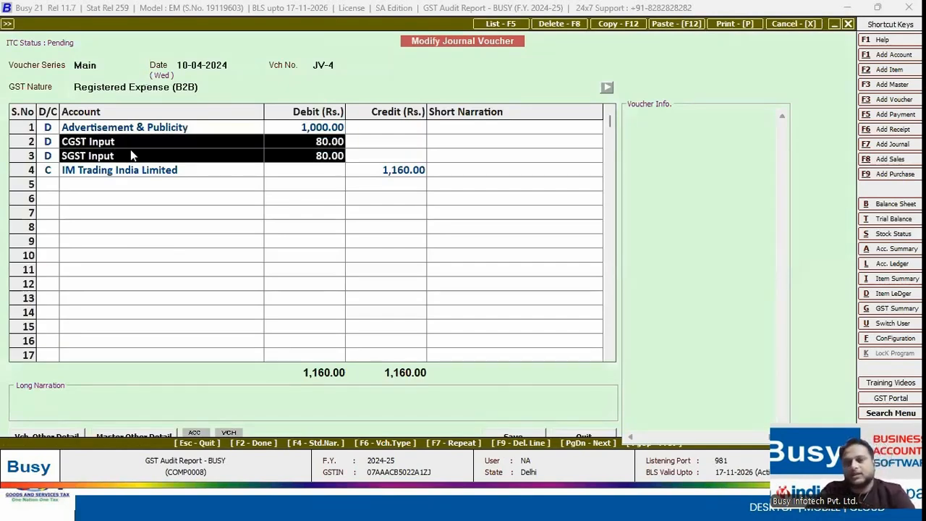
key("Right")
key("Down")
key("Up")
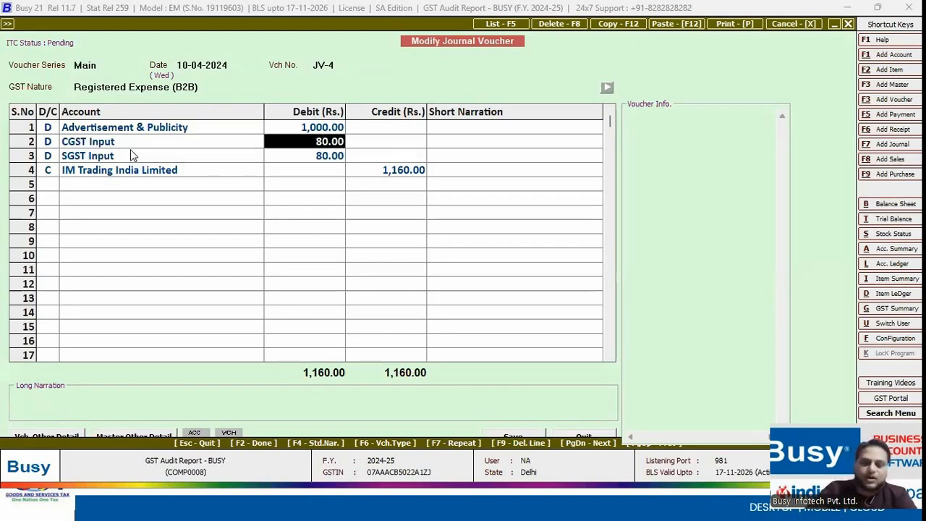
Step: Review JV-4's Registered Expense details through SGST Amt, quit the voucher without saving, and check its As Per GST row in the report
key("F2")
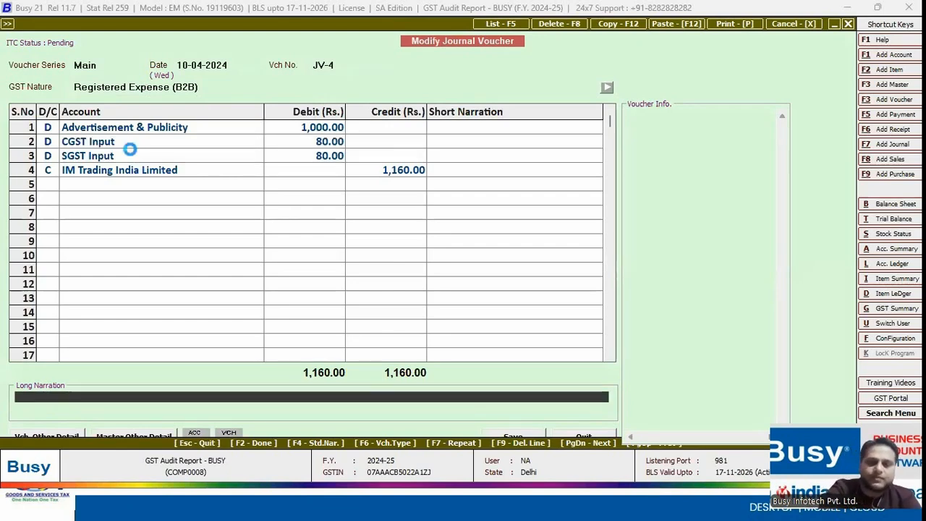
key("Return")
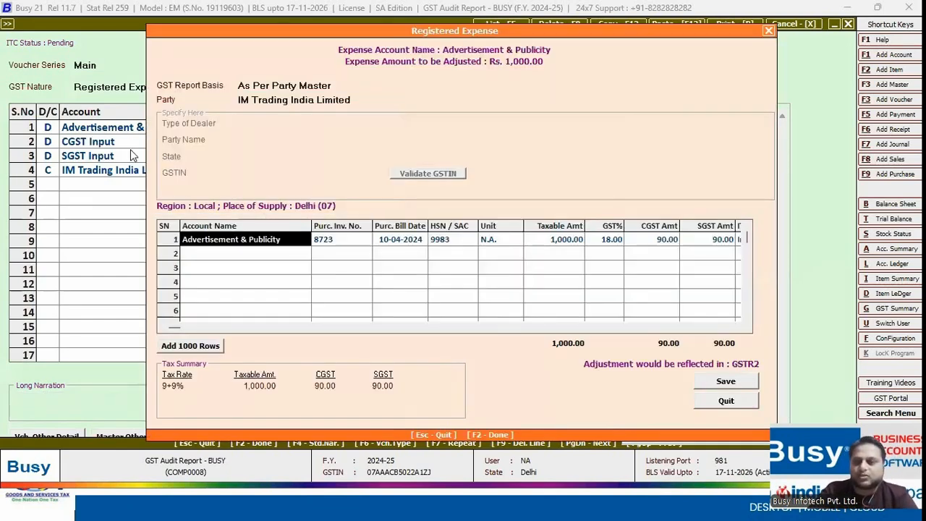
key("Return")
key("Return")
key("Return")
key("Return")
key("Return")
key("Return")
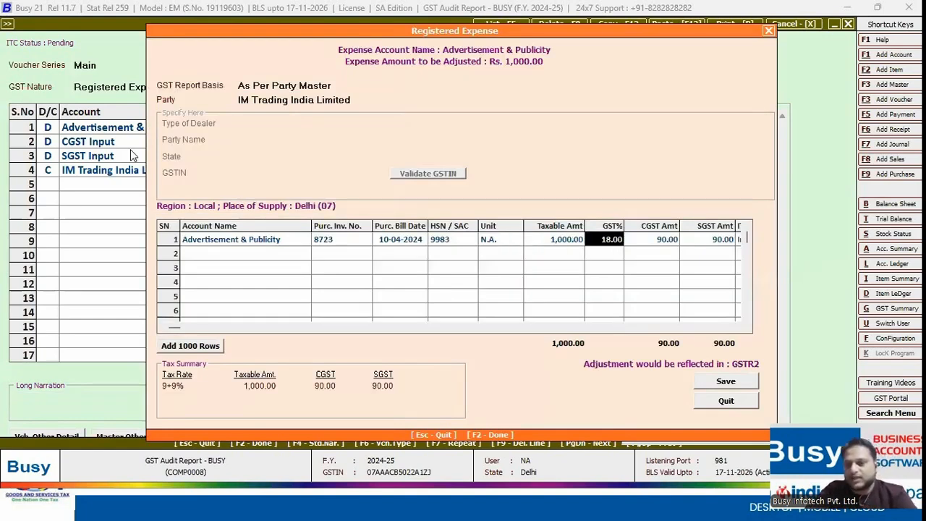
key("Return")
key("Return")
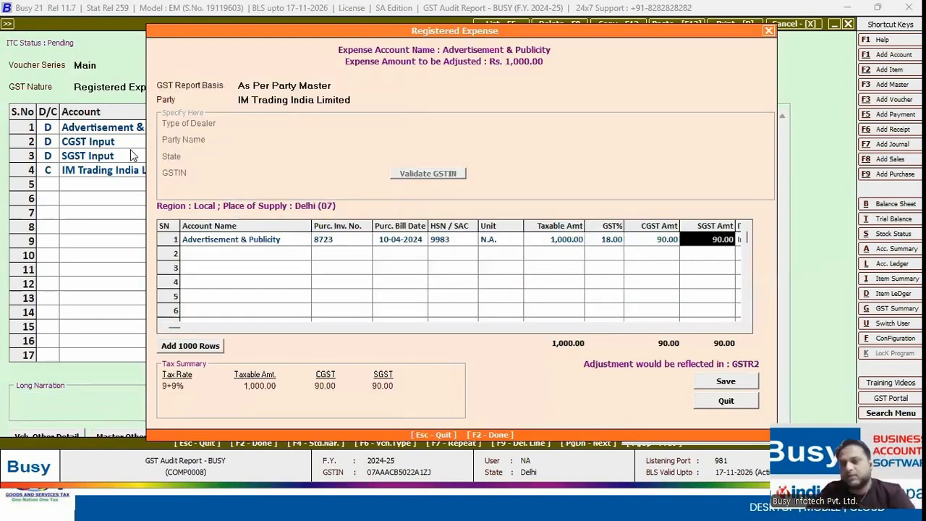
key("Escape")
key("Return")
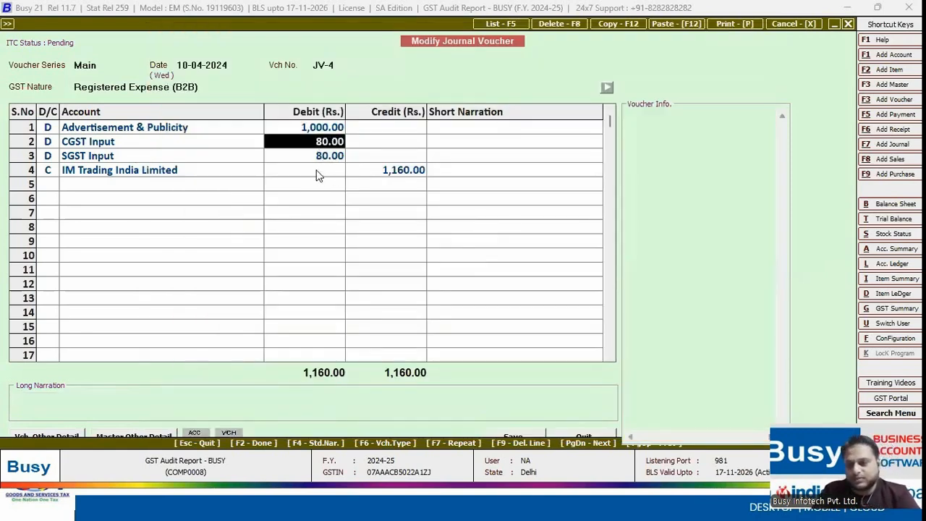
key("Escape")
key("Return")
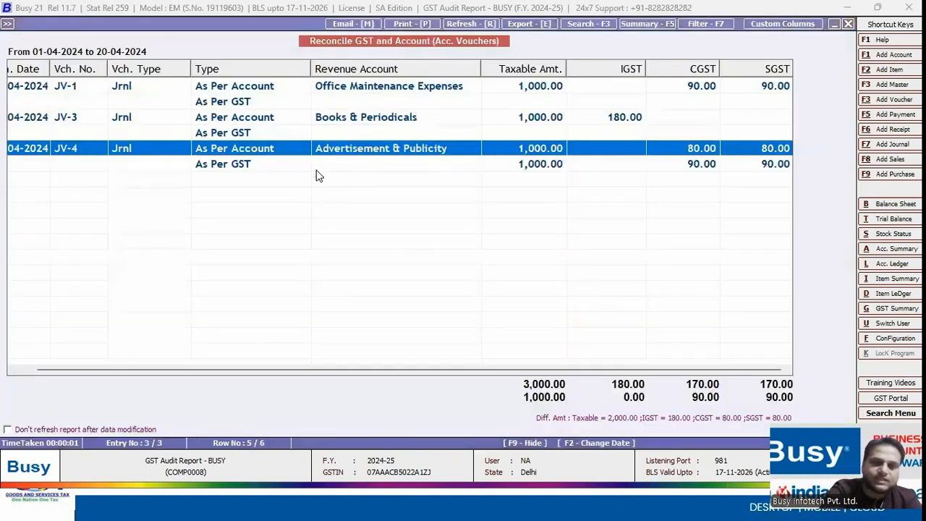
key("Down")
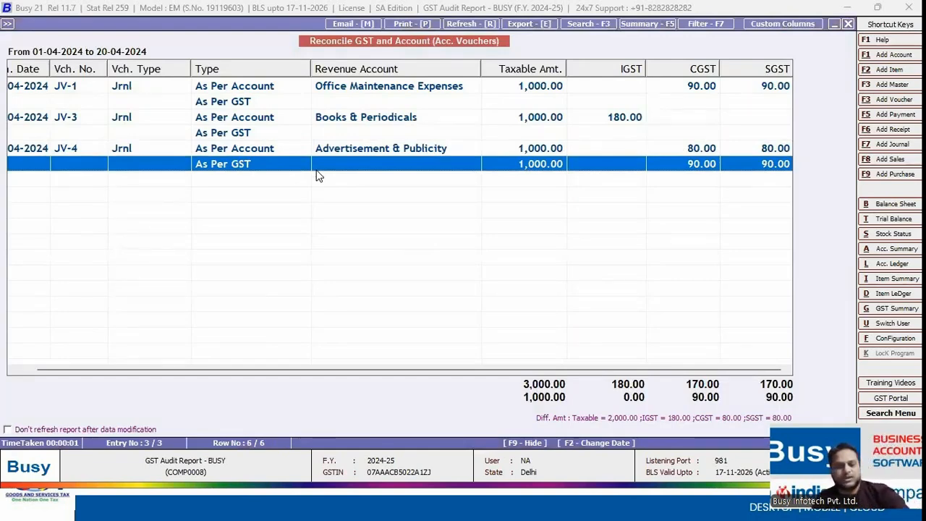
Step: Close the account vouchers reconciliation and generate the Reconcile Accounts & GST report for sales vouchers from 01-04-2024 to 20-04-2024
key("Escape")
key("Escape")
key("Escape")
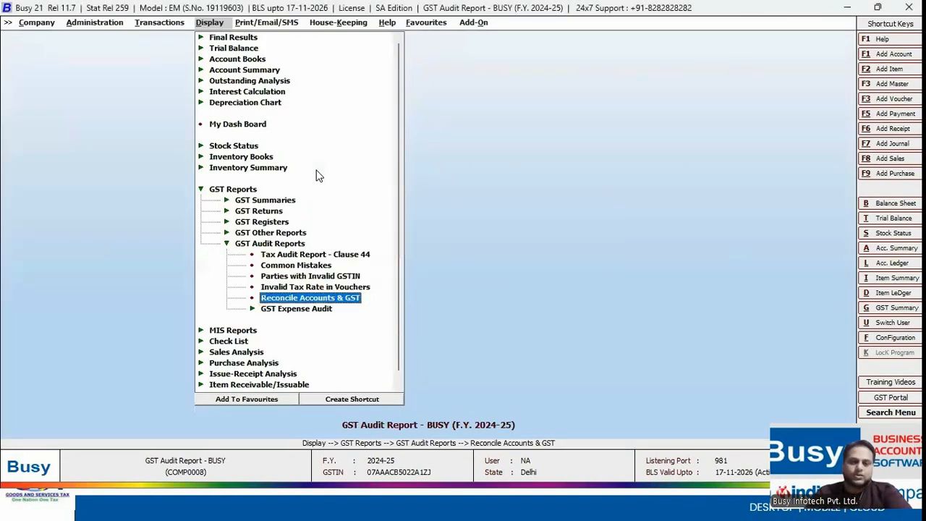
key("Return")
key("Return")
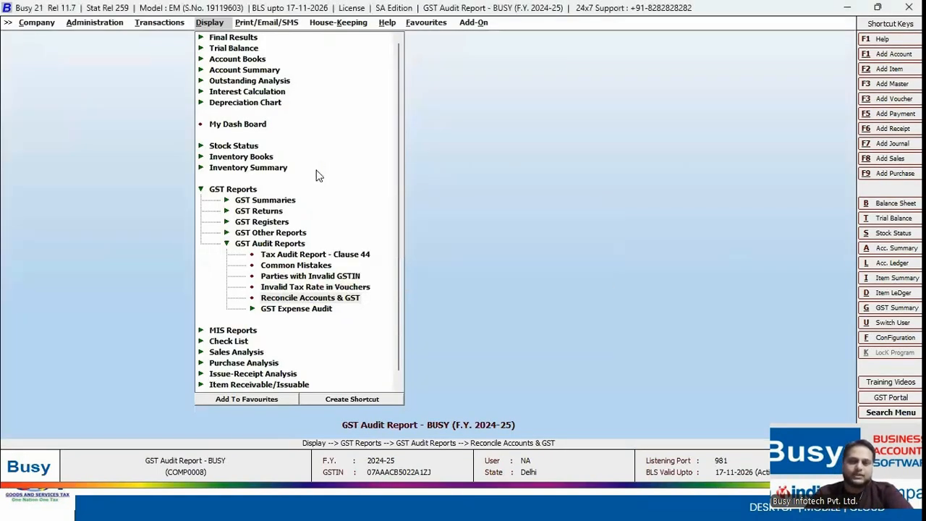
key("F2")
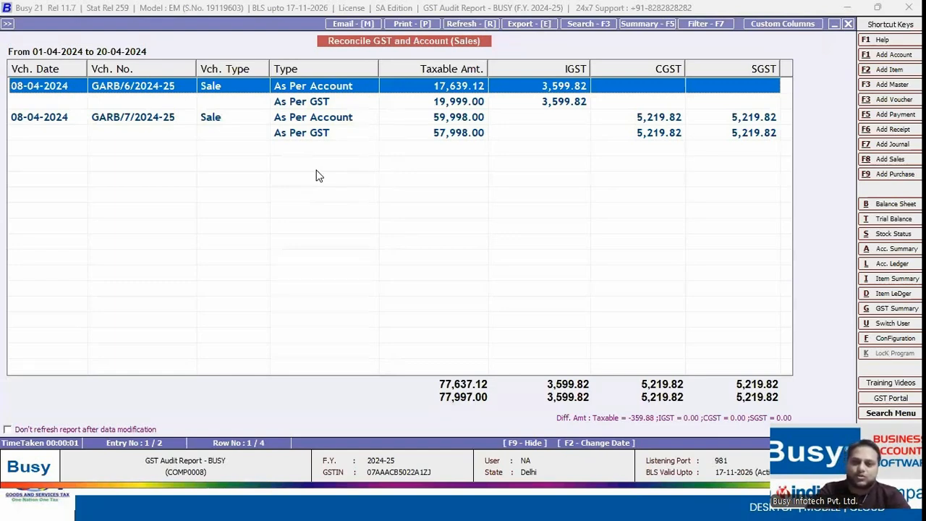
Step: Compare the As Per Account and As Per GST rows of GARB/6/2024-25, and examine the voucher's IGST and Discount entries
key("Down")
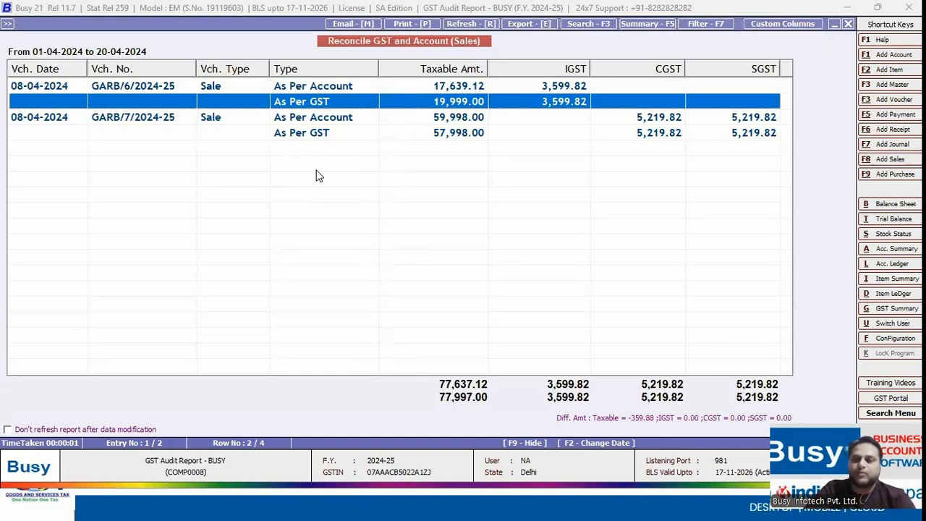
key("Up")
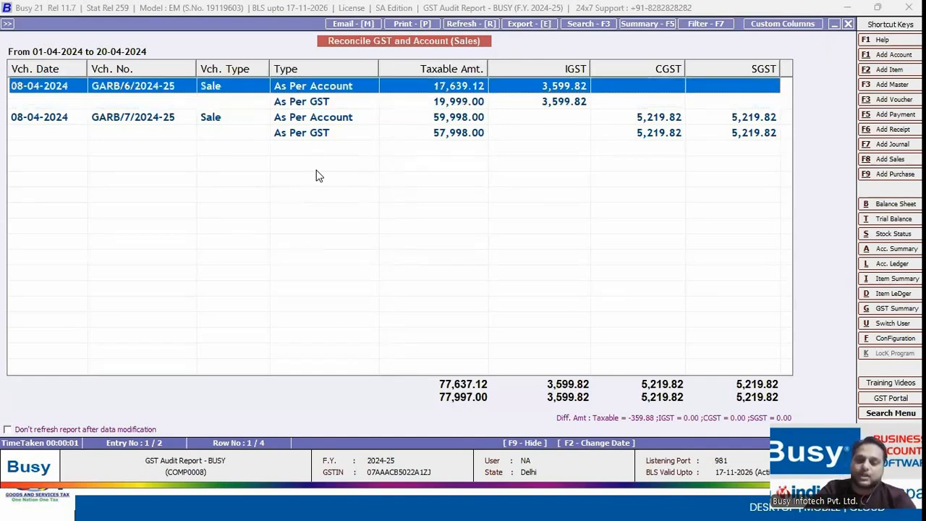
key("Return")
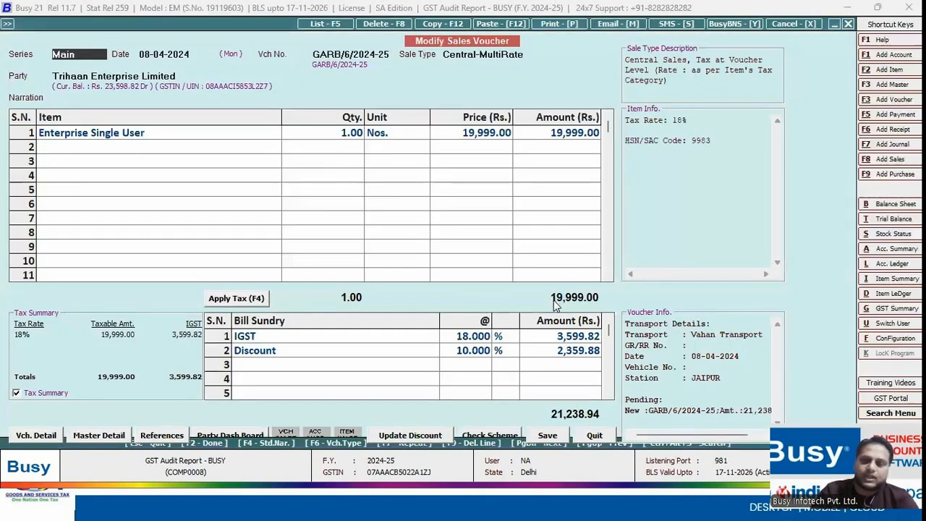
left_click(571, 337)
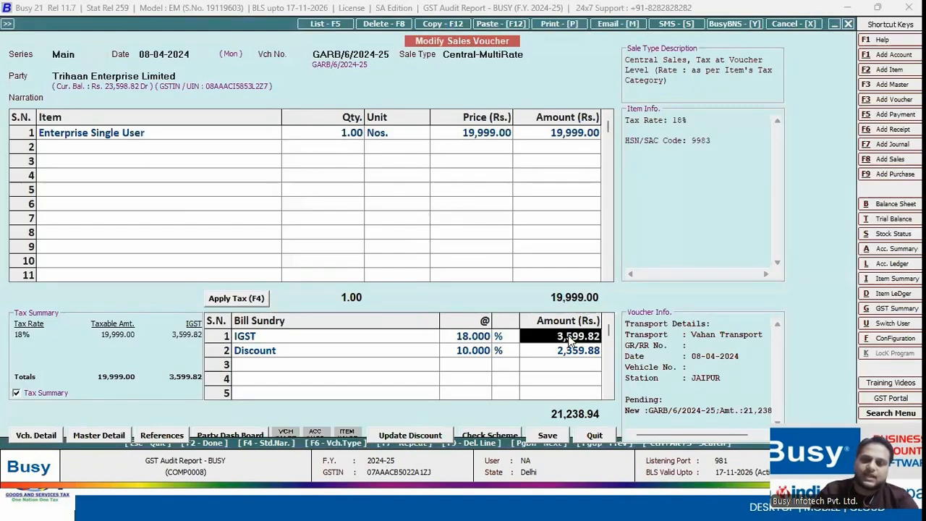
left_click(340, 351)
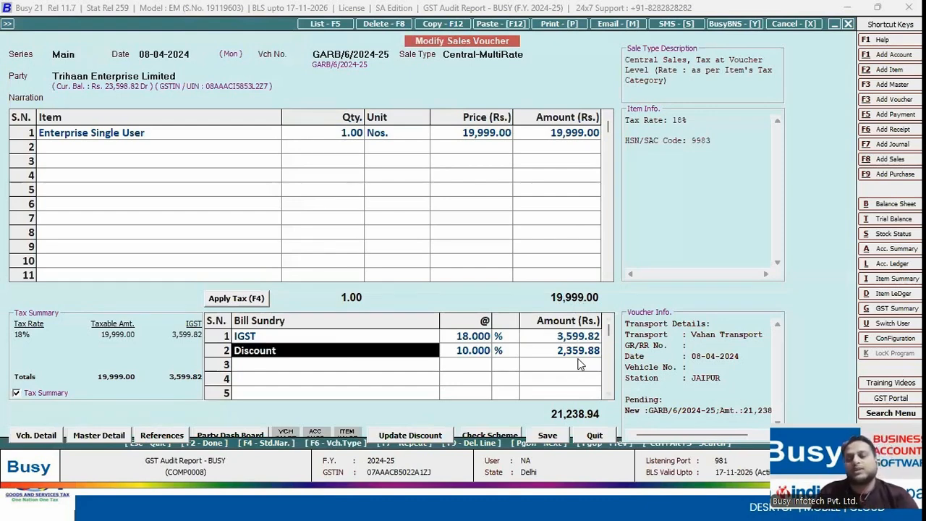
Step: Check the Adjust In Sale Amount setting in the voucher's Discount bill sundry master and return to the voucher
key("alt+m")
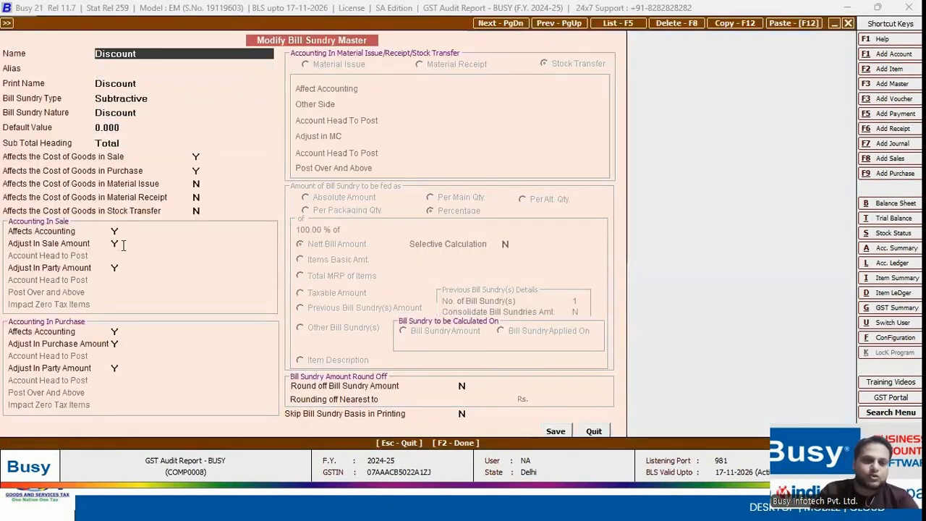
left_click(119, 245)
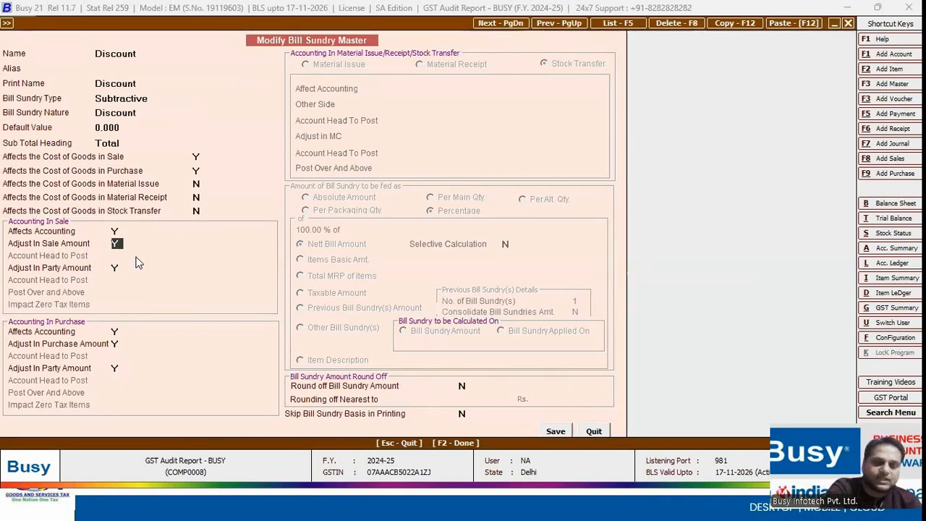
key("F2")
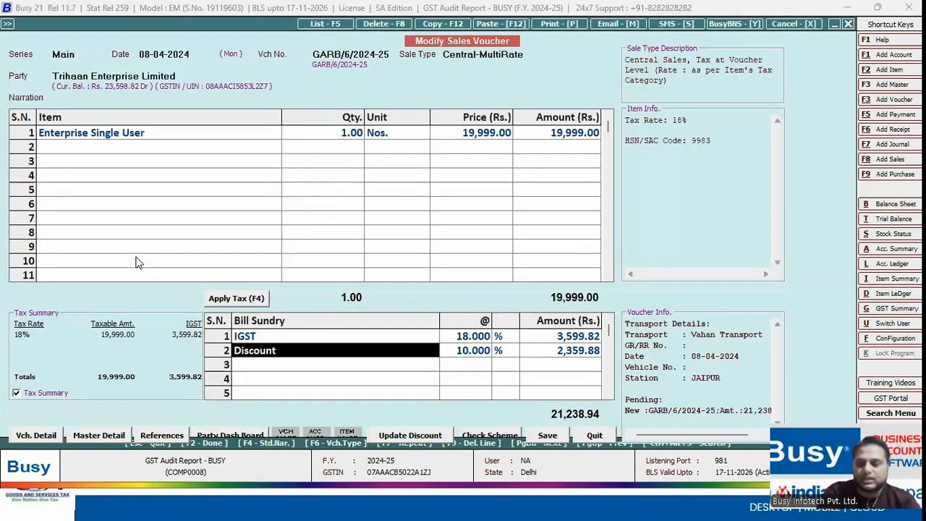
Step: Preview the Accounts Voucher print of GARB/6/2024-25 to review its debit and credit postings
key("alt+p")
key("Tab")
key("Tab")
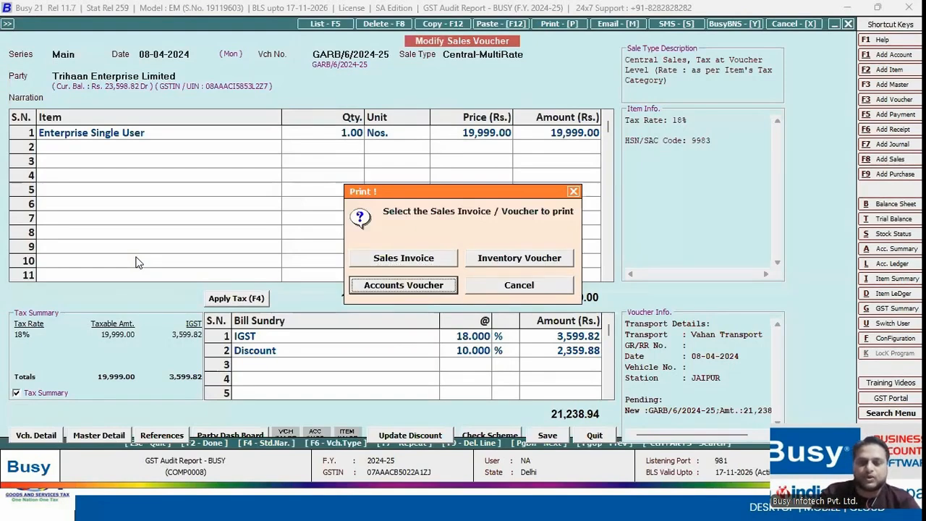
key("Escape")
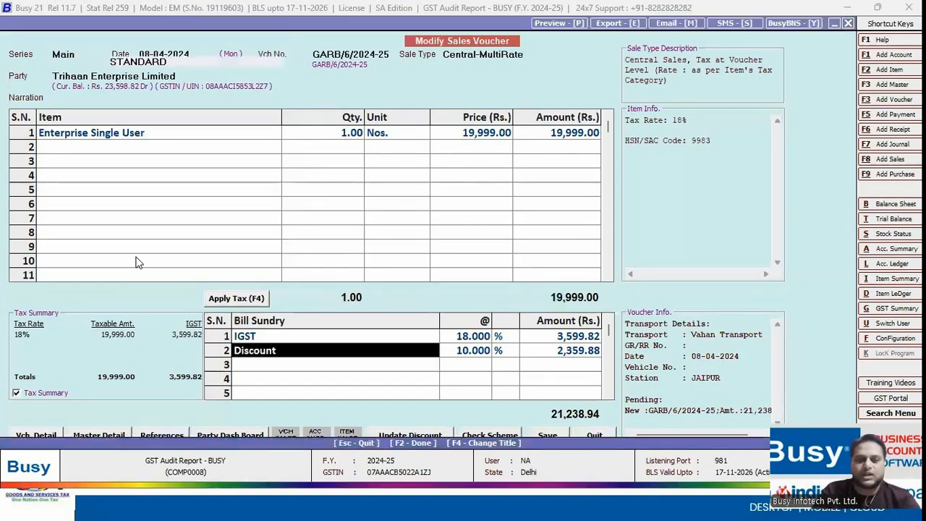
key("Return")
key("alt+v")
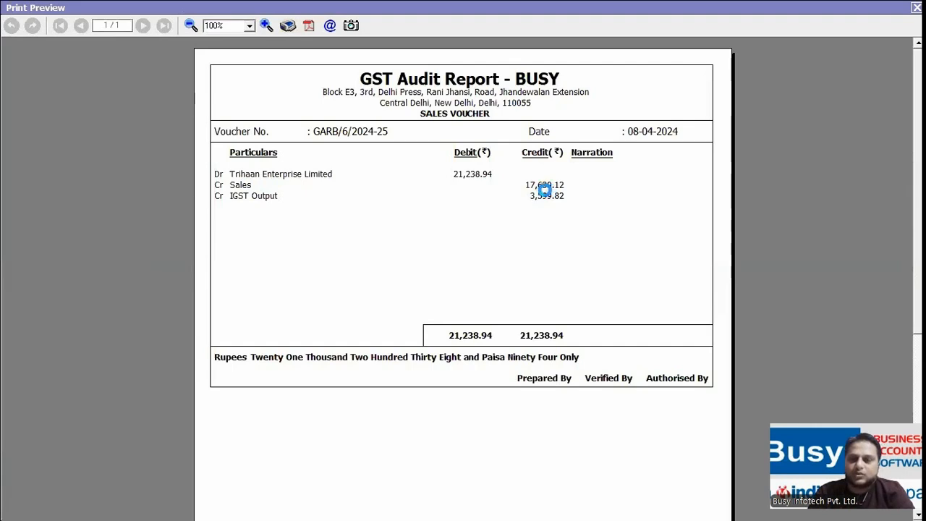
key("Escape")
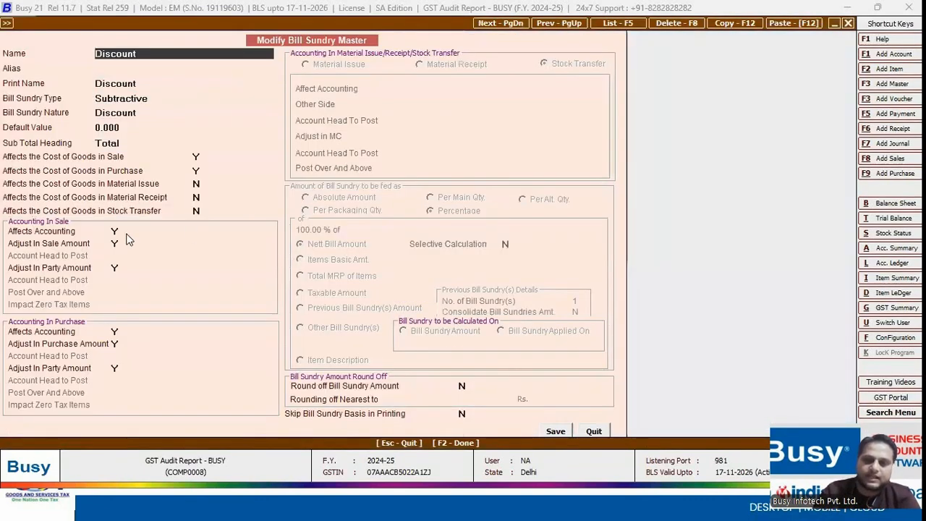
Step: Recheck Discount's Adjust In Sale Amount setting, quit sales voucher GARB/6/2024-25, and compare its report rows
left_click(120, 241)
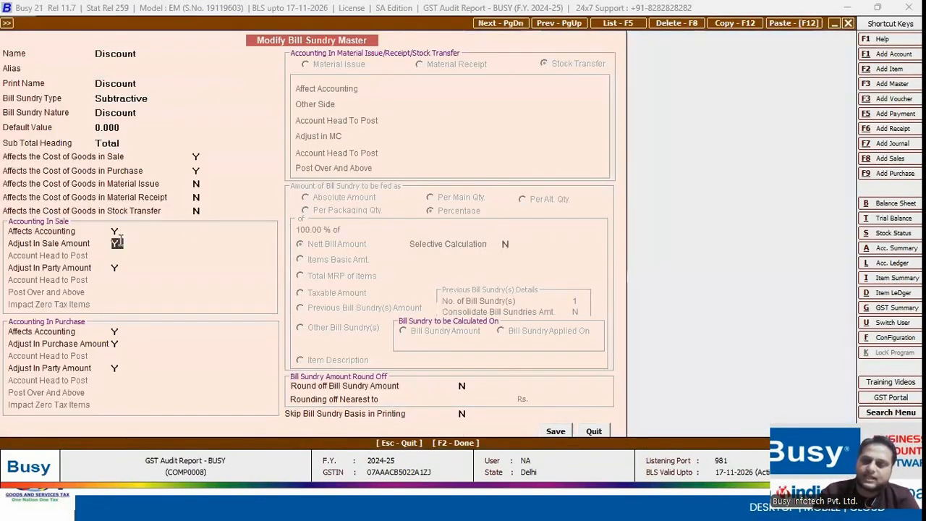
key("Escape")
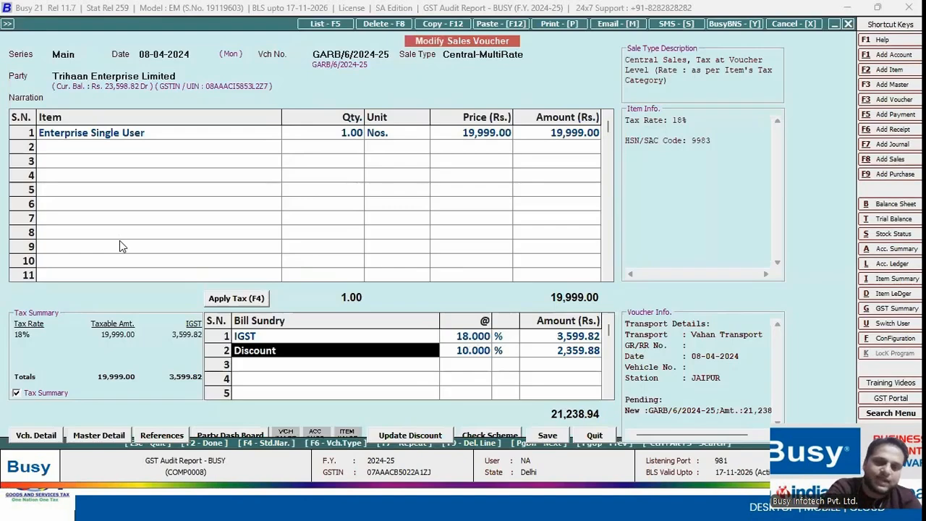
key("Escape")
key("Return")
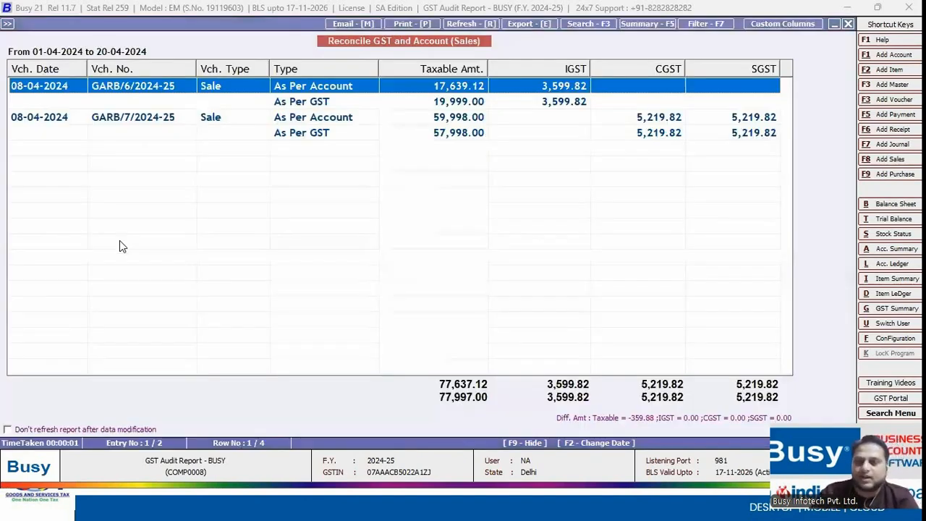
key("Down")
key("Up")
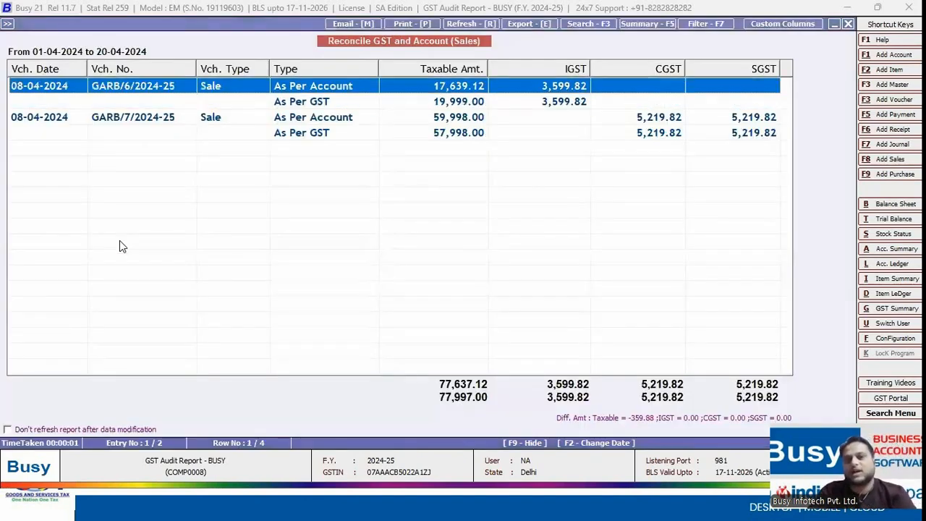
Step: In sales voucher GARB/6/2024-25, remove the IGST and Discount bill sundries and add Discount at 10% as the first entry
key("Return")
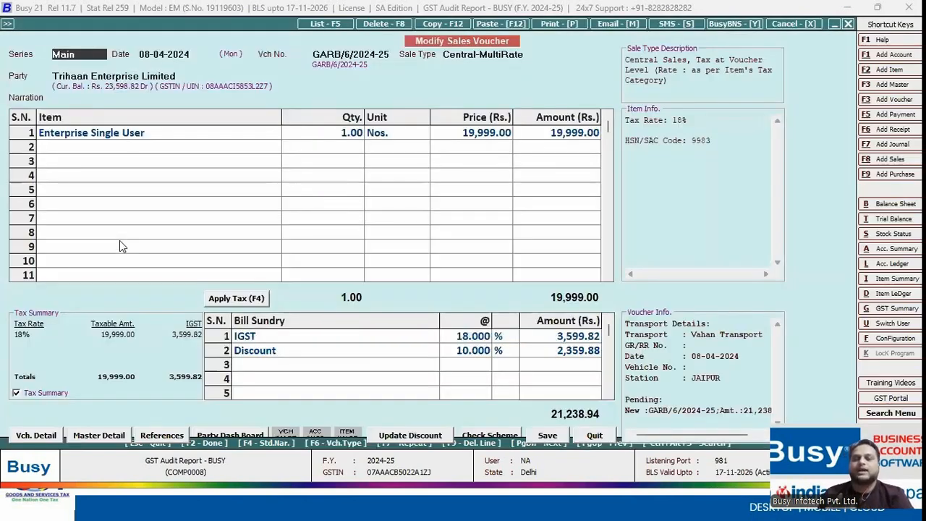
left_click(267, 337)
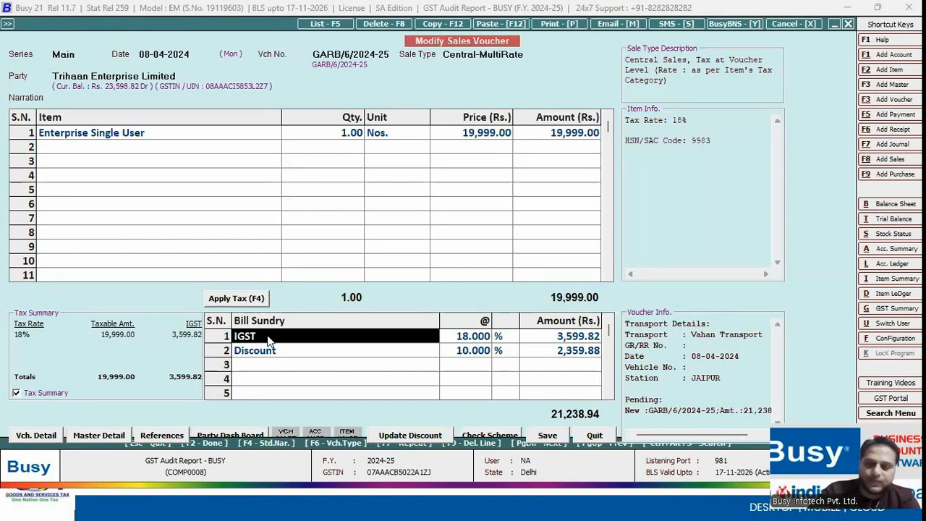
key("F9")
key("F9")
type("di")
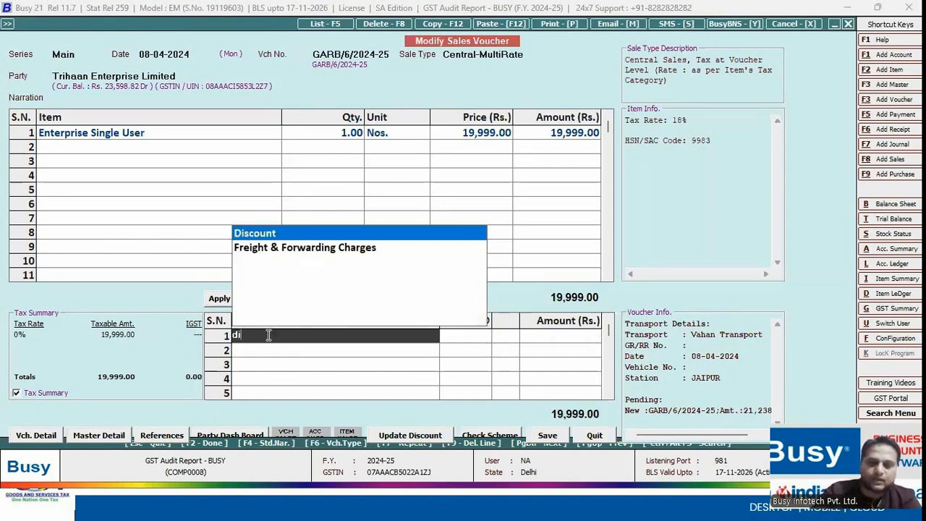
key("Return")
type("10")
key("Return")
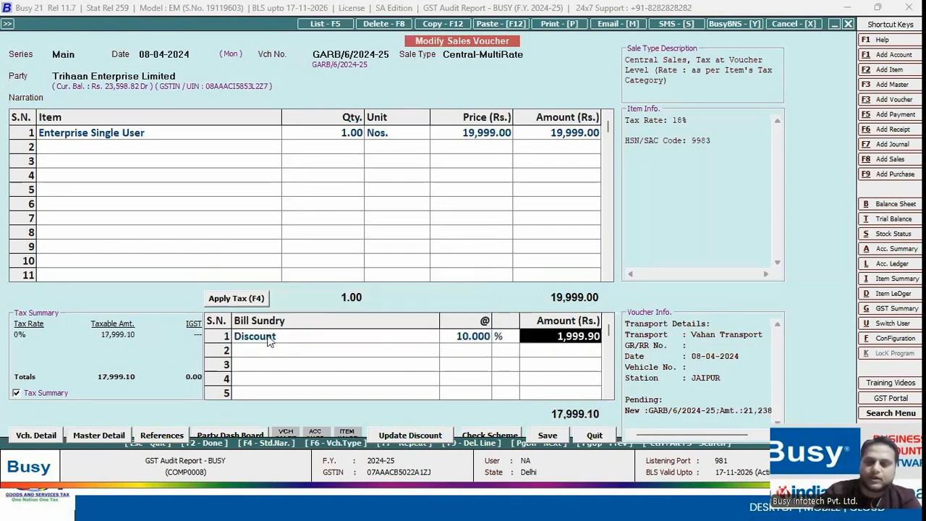
Step: Apply IGST at 18% after the Discount entry and save sales voucher GARB/6/2024-25
key("Return")
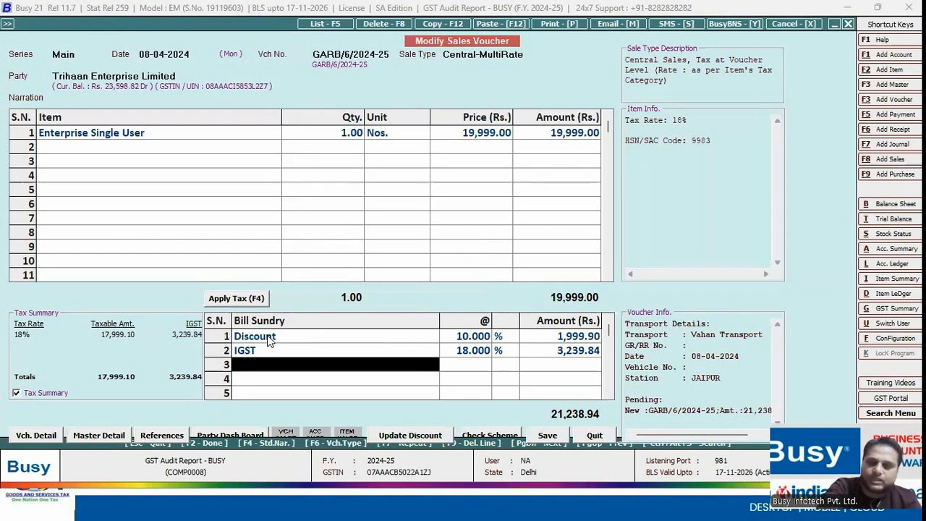
key("Return")
key("Return")
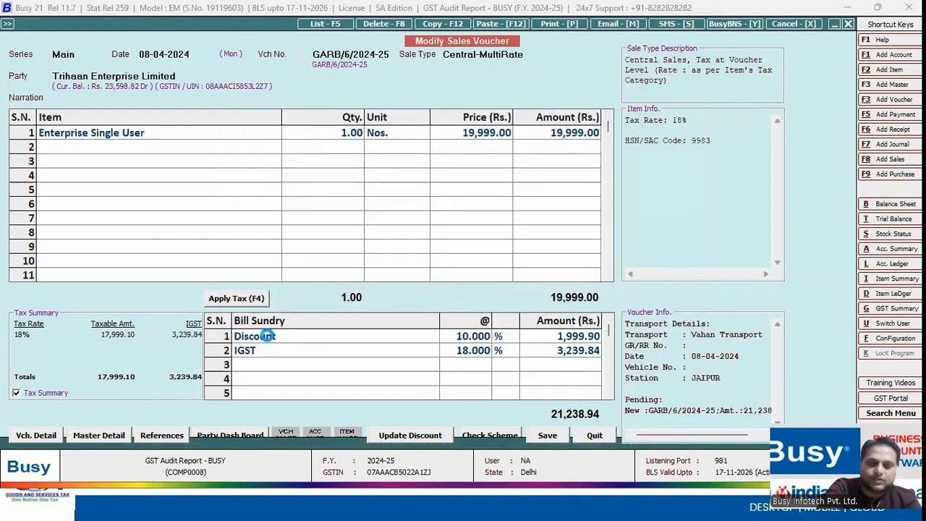
key("F2")
key("Return")
key("Escape")
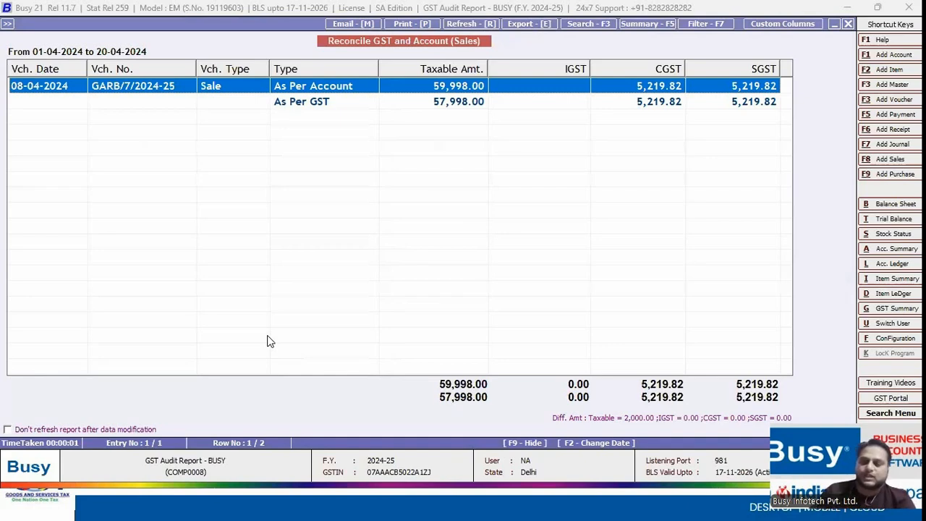
Step: Open sales voucher GARB/7/2024-25, check Adjust In Sale Amount in the Freight & Forwarding Charges master, and quit without saving
key("Return")
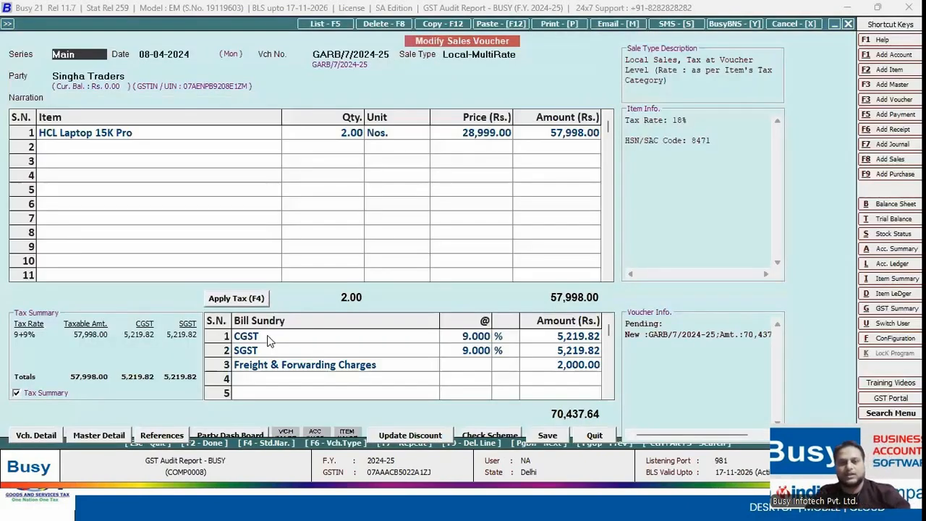
left_click(300, 366)
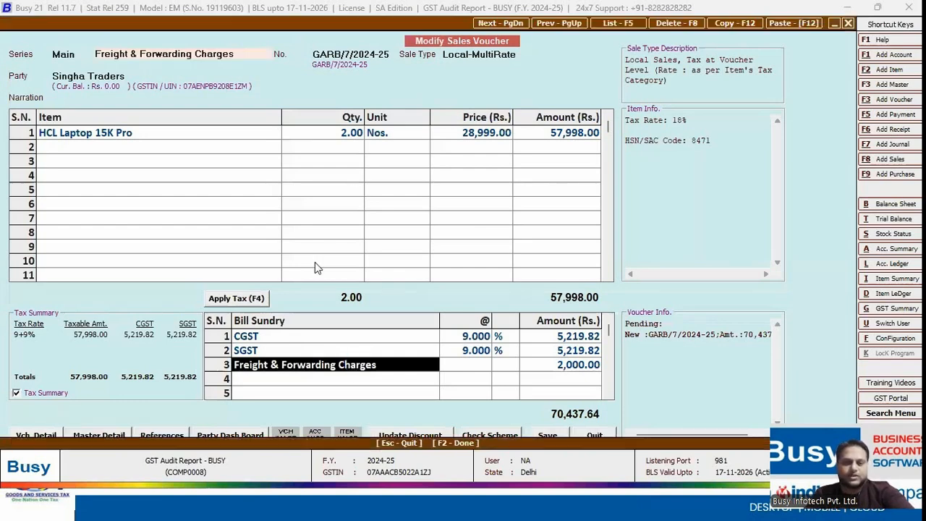
key("alt+m")
left_click(116, 244)
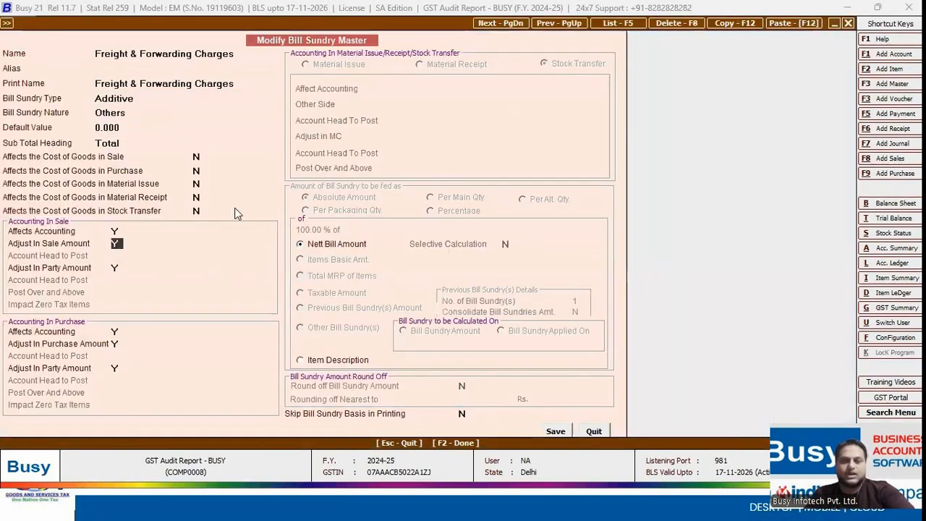
key("Escape")
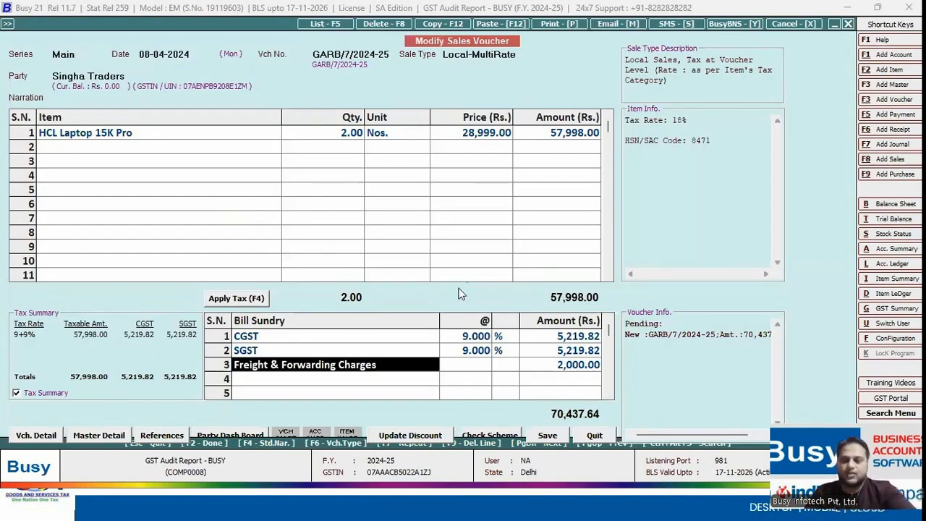
key("Escape")
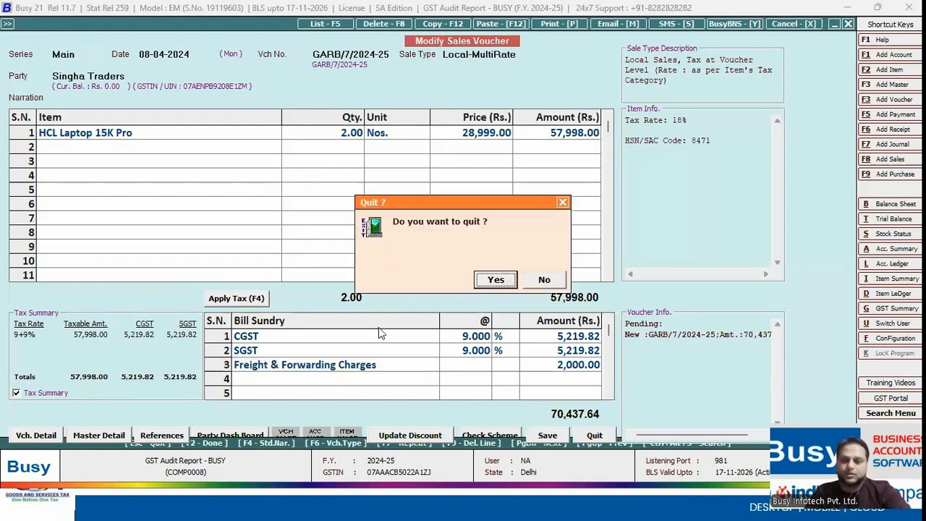
key("Return")
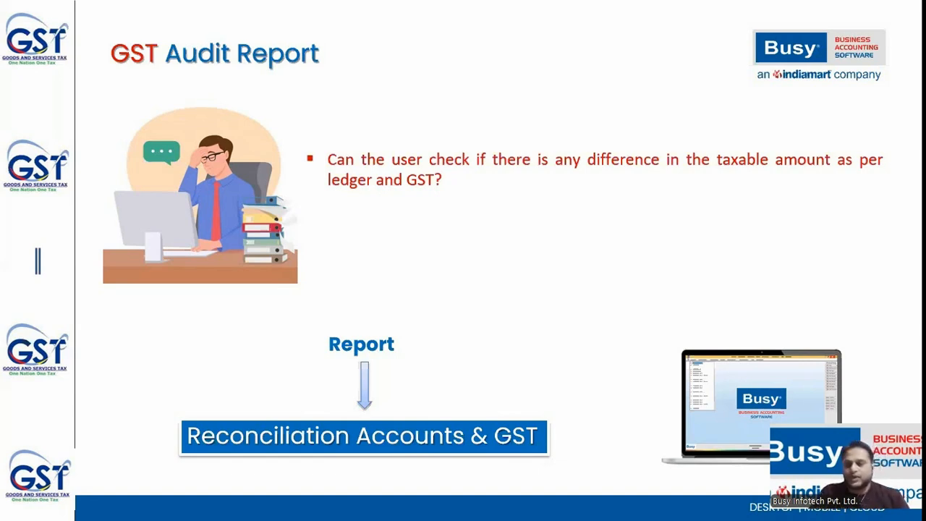
key("Right")
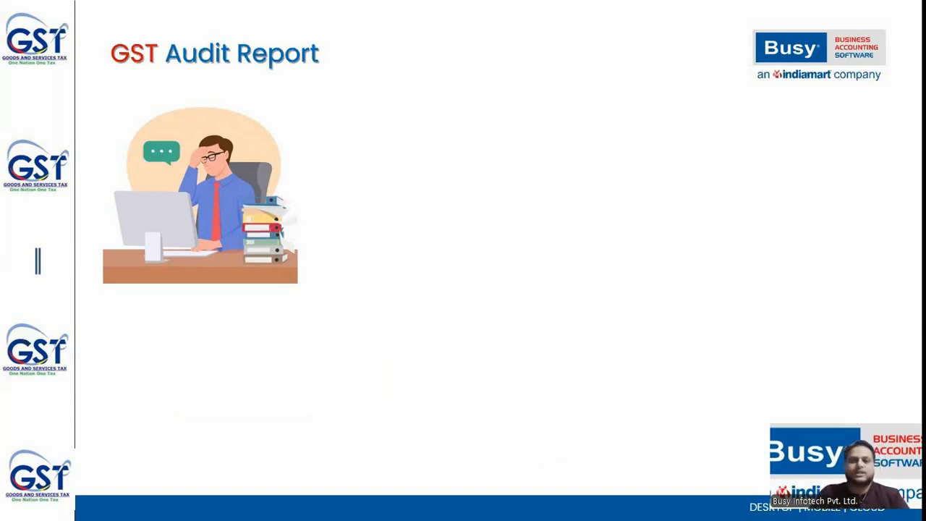
key("Right")
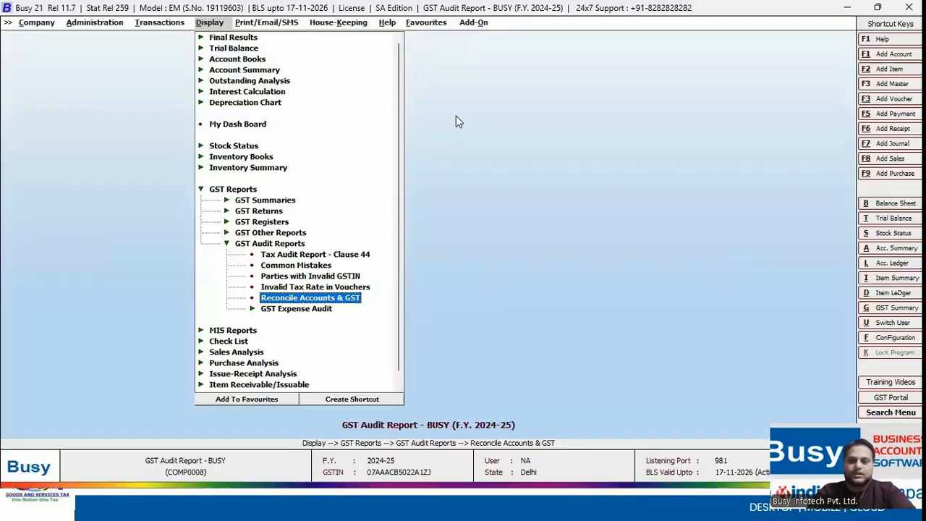
Step: Generate the Expense - GST Nature-wise audit report for all expenses from 01-04-2024 to 20-04-2024 and widen its Total Amount column
key("Down")
key("Return")
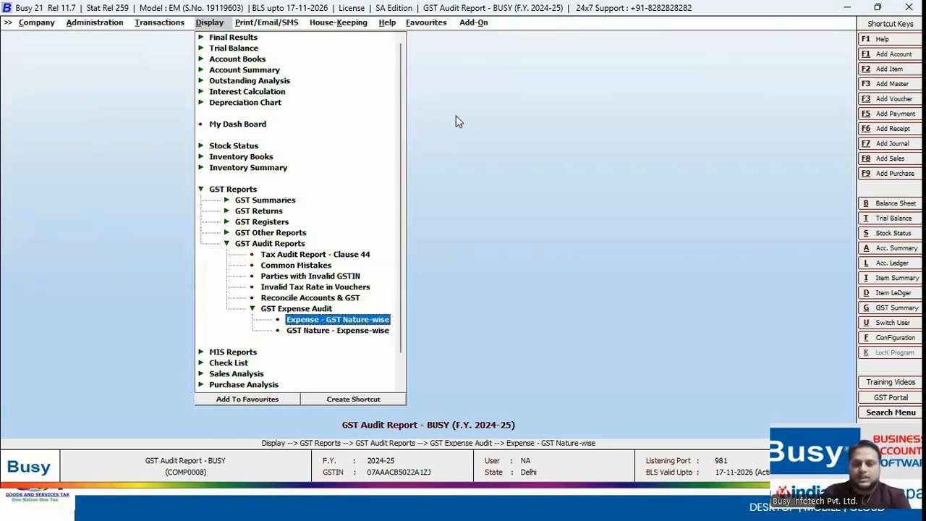
key("Down")
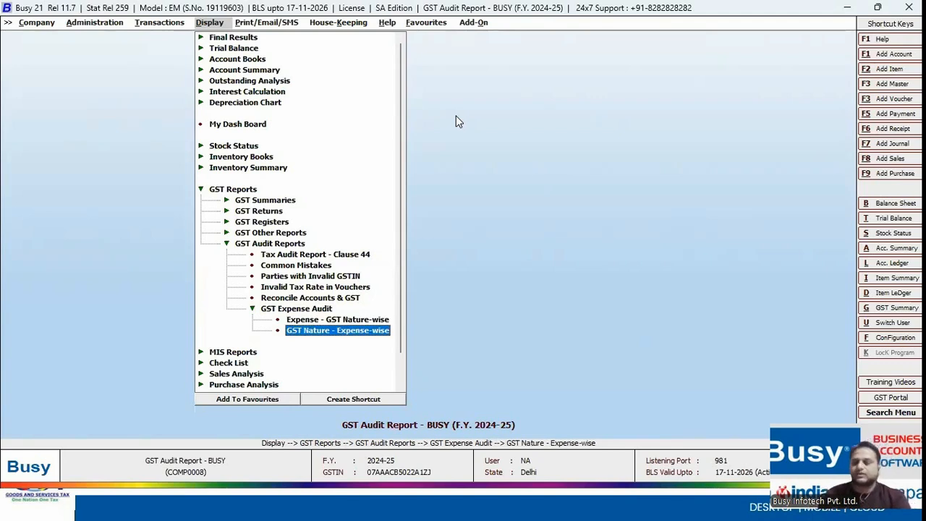
key("Up")
key("Return")
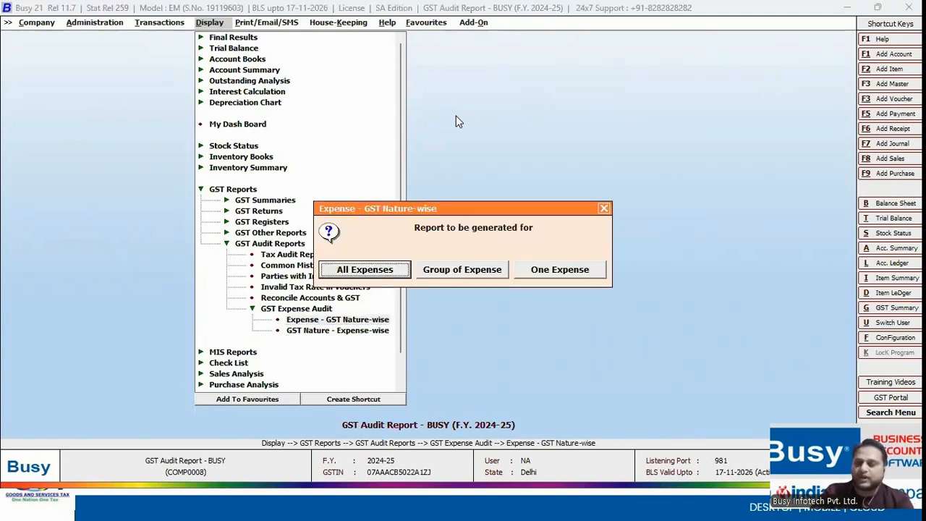
key("Right")
key("Right")
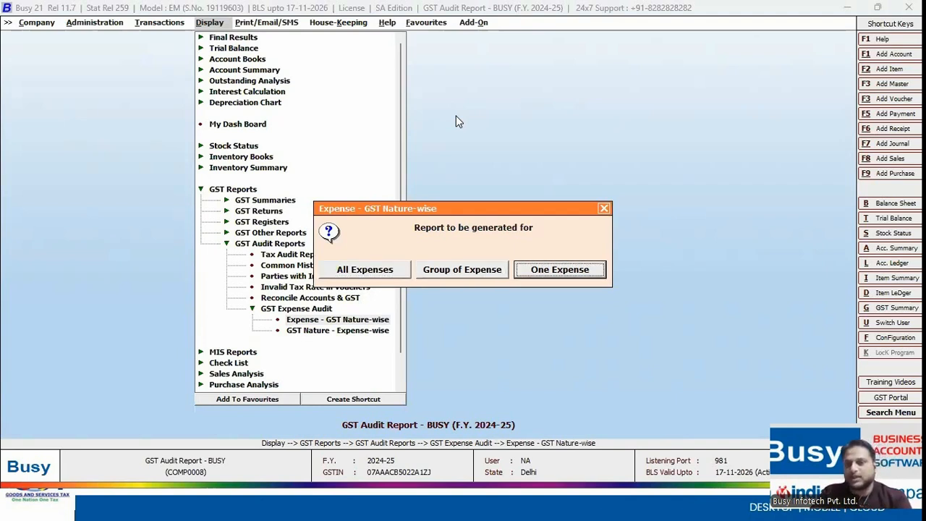
key("Left")
key("Left")
key("Return")
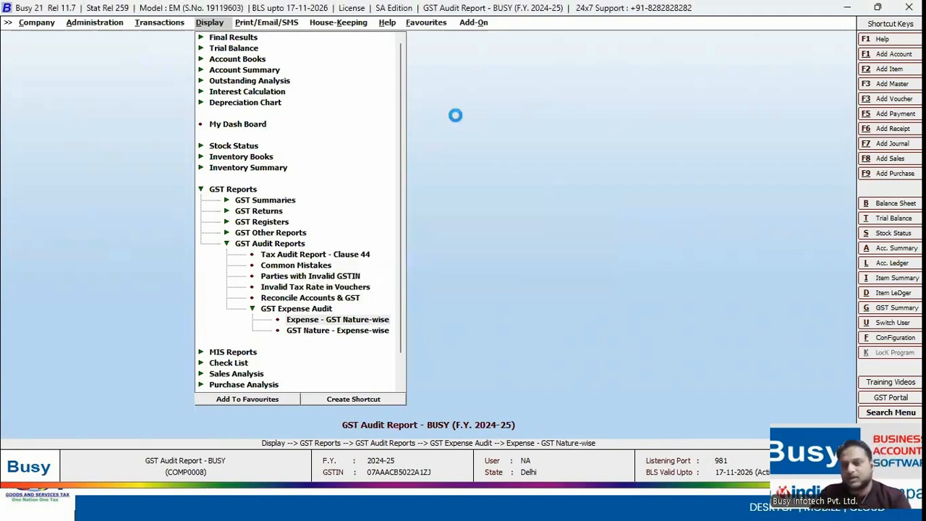
key("Return")
key("Return")
key("Return")
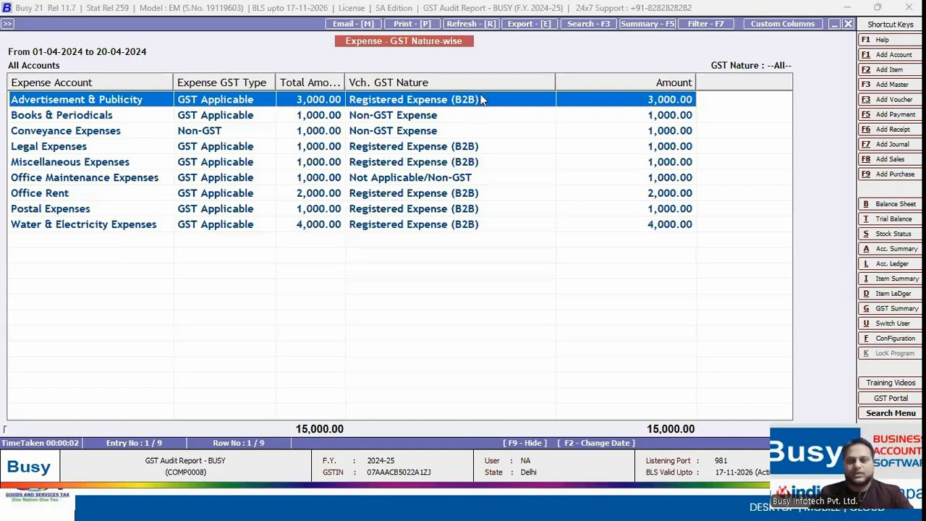
left_click_drag(345, 82, 363, 81)
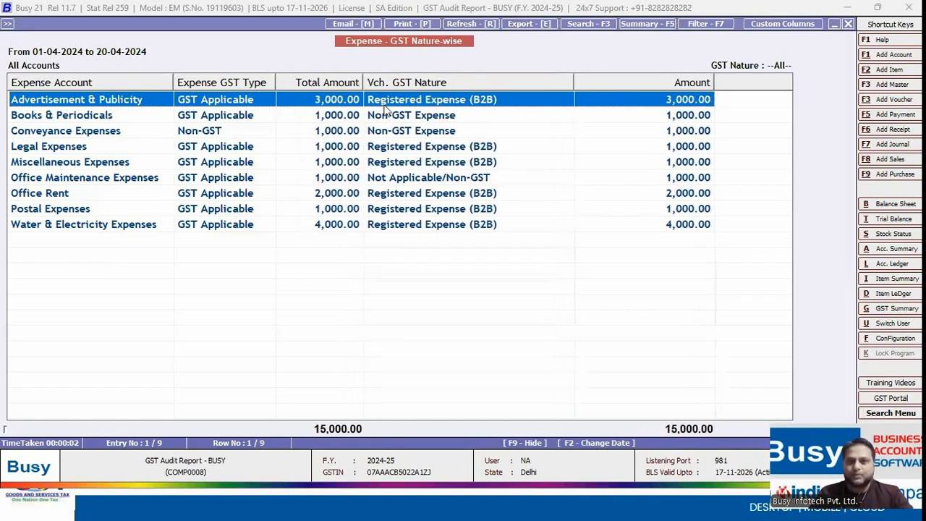
Step: Drill down from the Advertisement & Publicity row into its expense details and open journal voucher JV-4
double_click(287, 105)
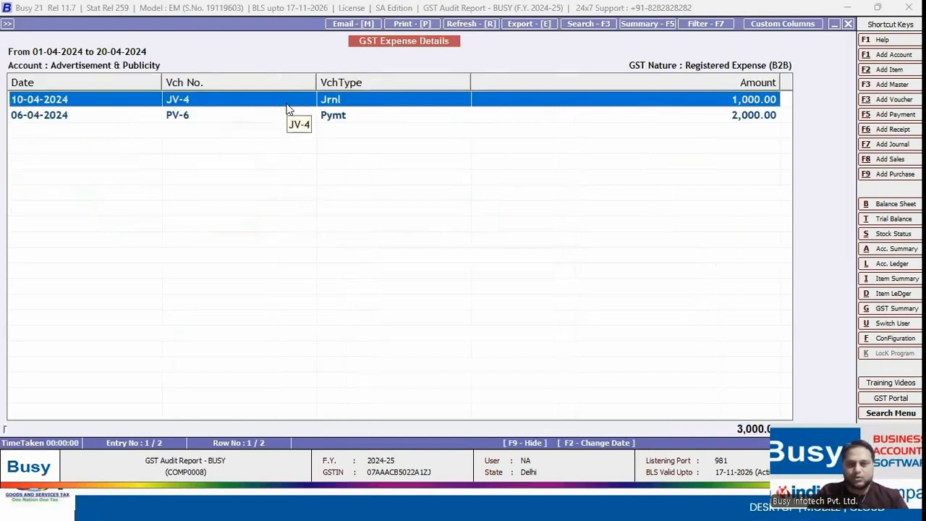
key("Escape")
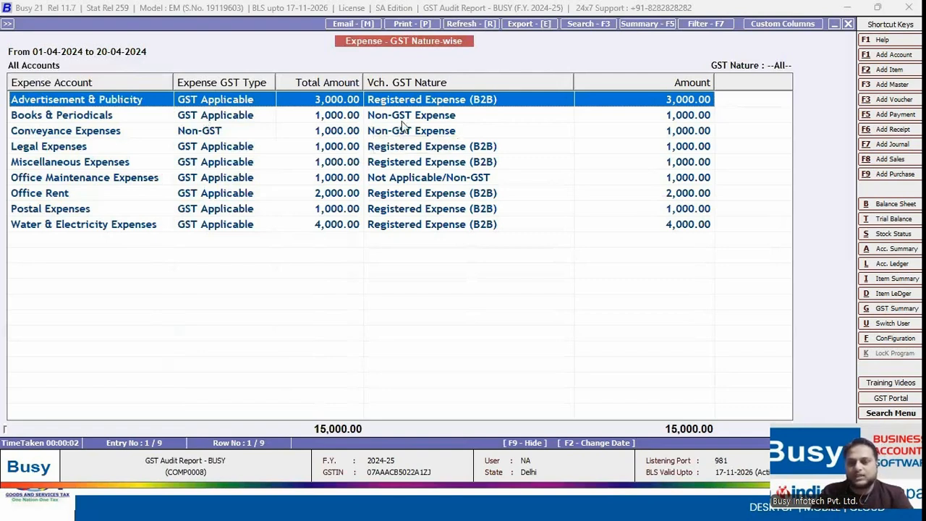
double_click(183, 105)
double_click(184, 107)
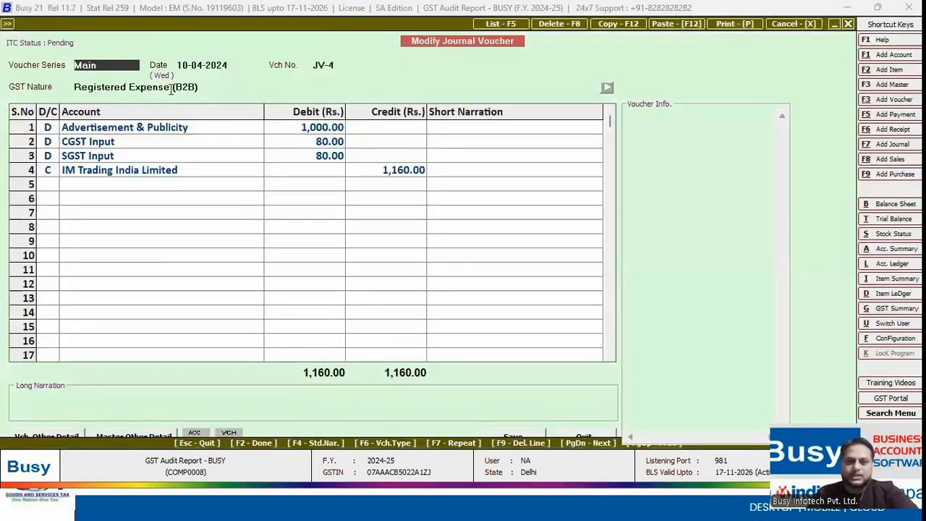
Step: Check the GST Type options in the Advertisement & Publicity account master, keep GST Applicable, and return to the report from JV-4
left_click(172, 128)
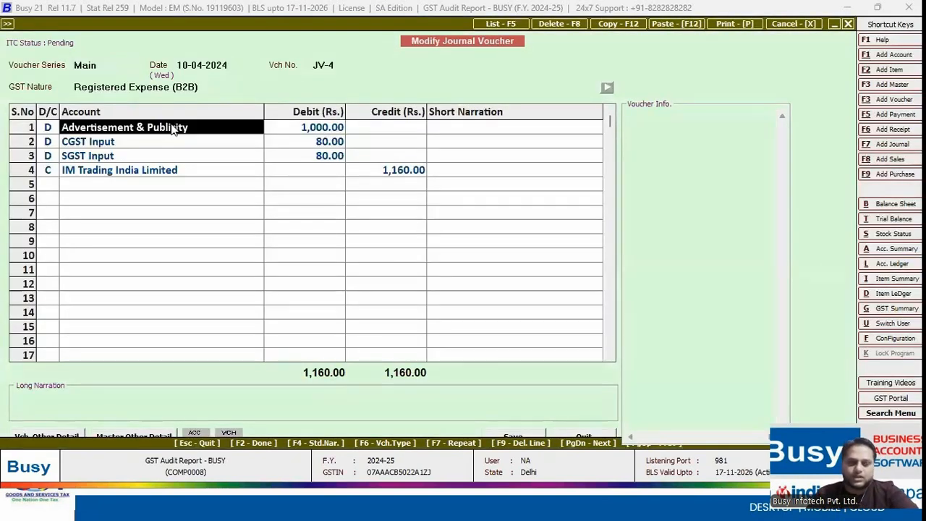
key("alt+m")
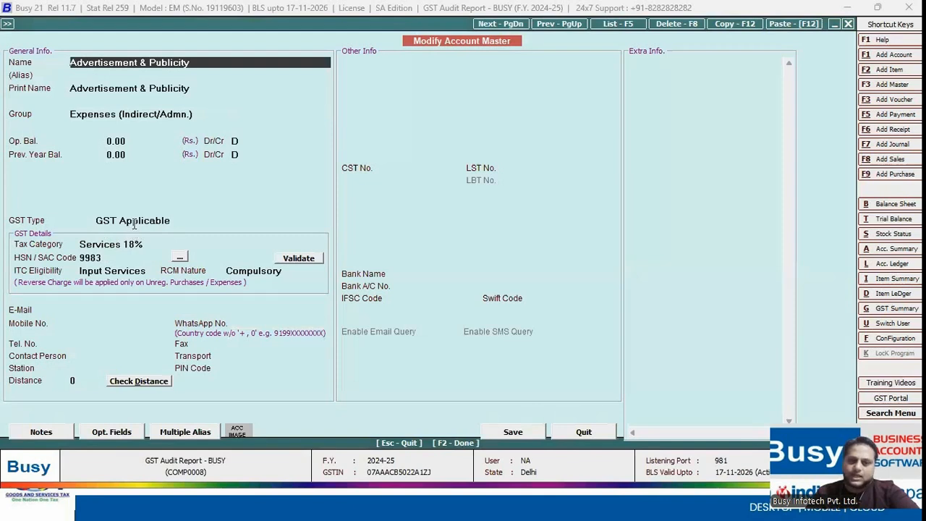
left_click(135, 221)
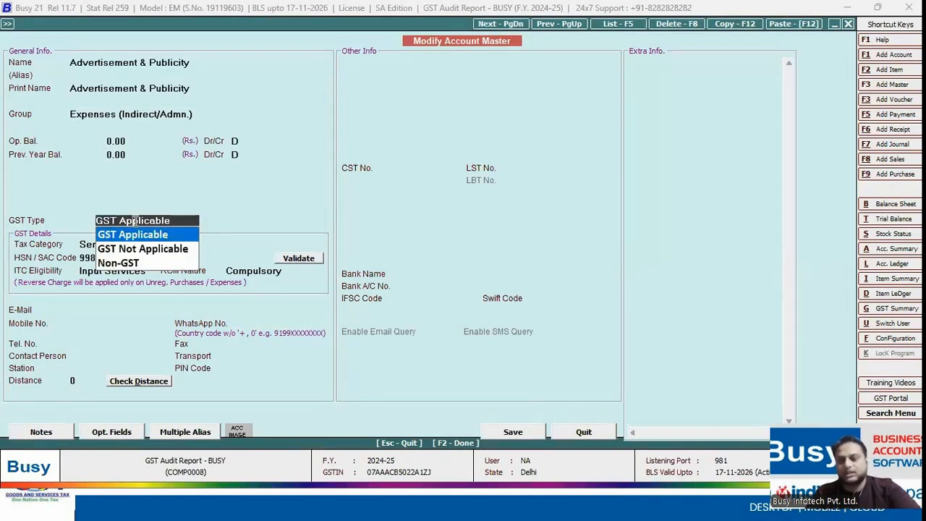
key("Return")
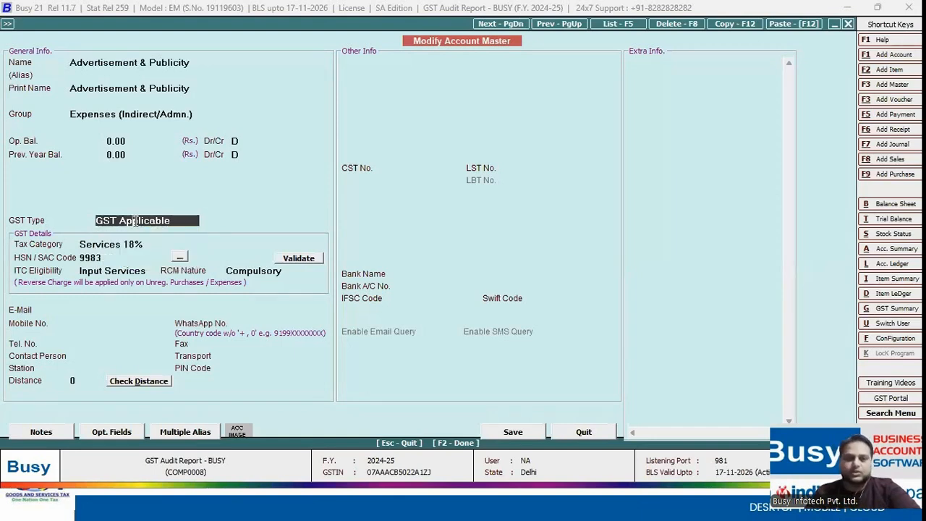
key("F2")
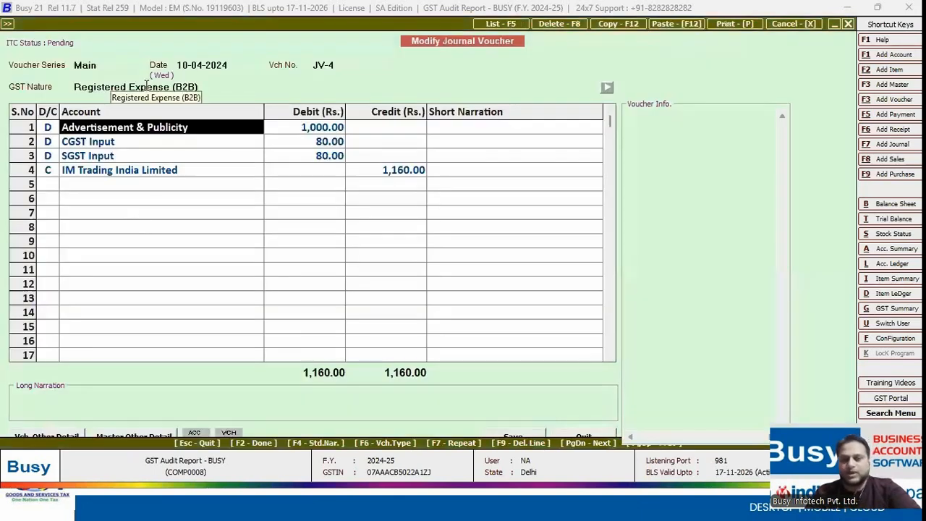
key("Escape")
key("Return")
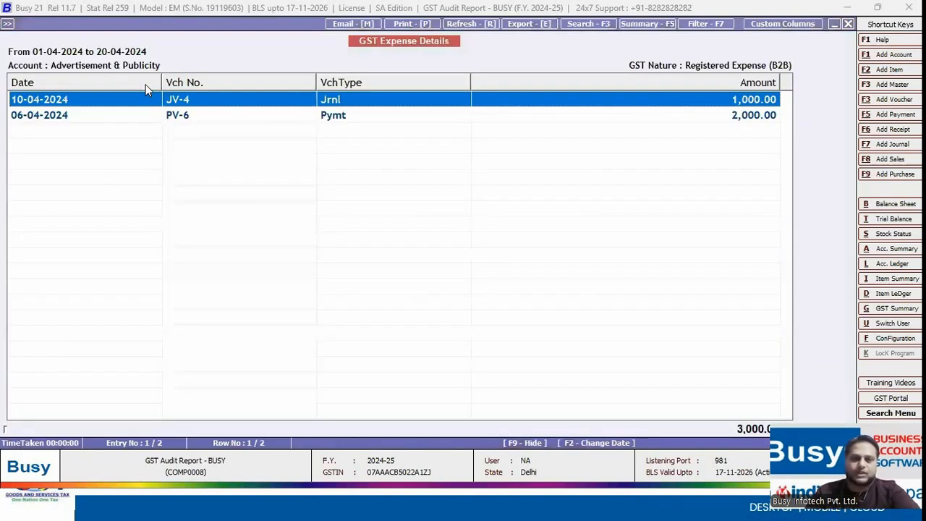
key("Escape")
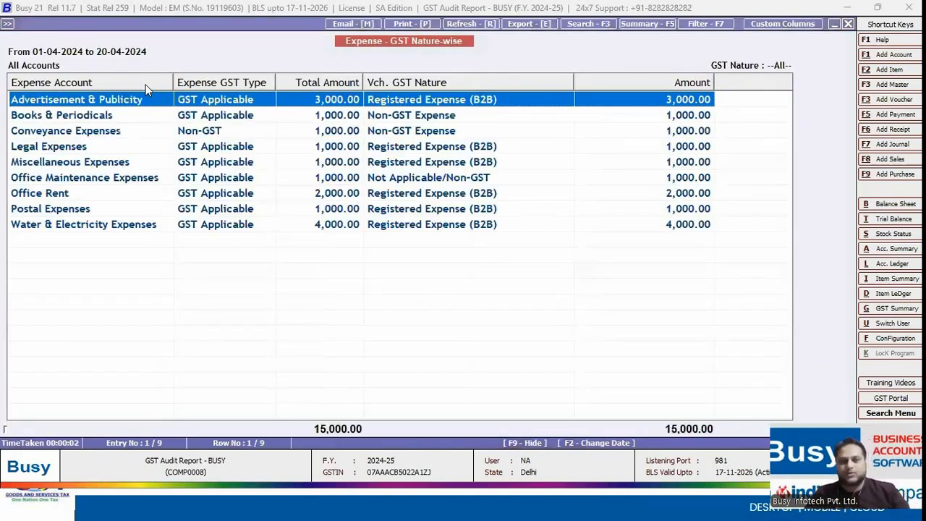
Step: Open journal voucher JV-3 from the Books & Periodicals row and review its GST Nature options, keeping Non-GST Expense
key("Down")
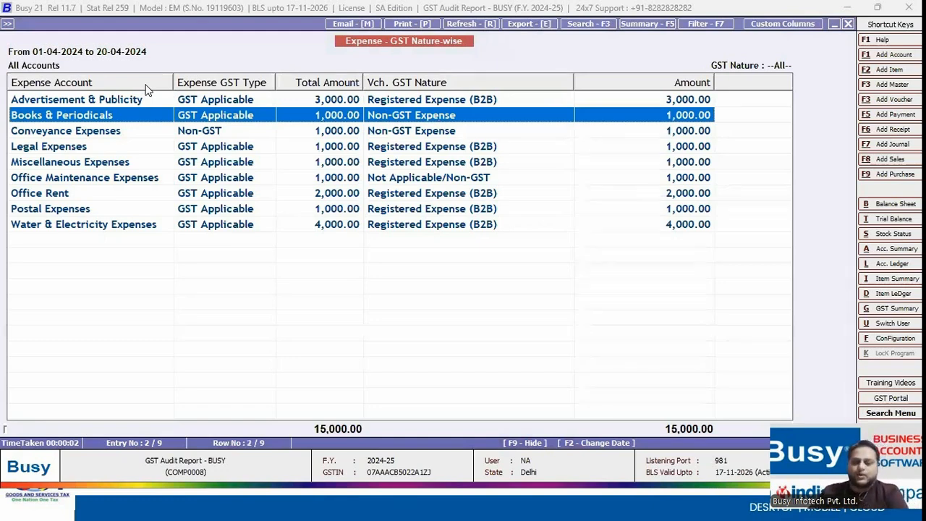
key("Return")
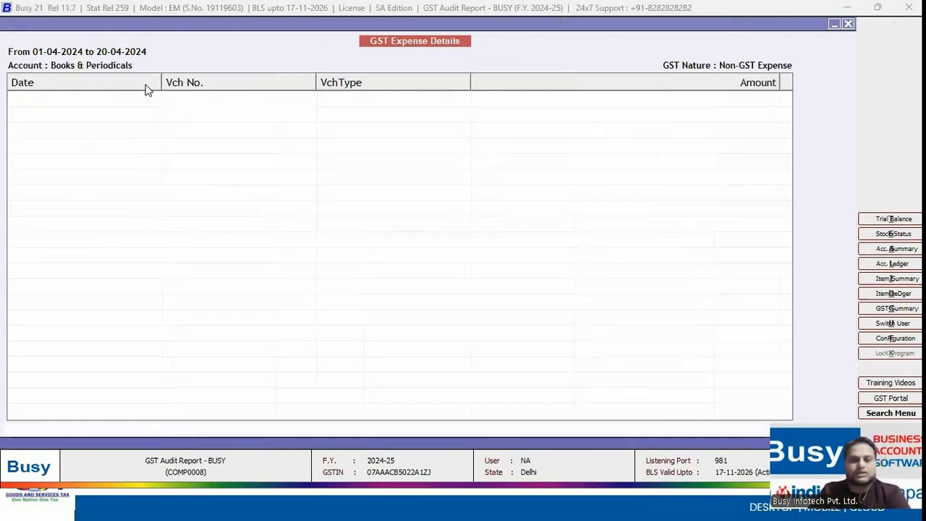
key("Return")
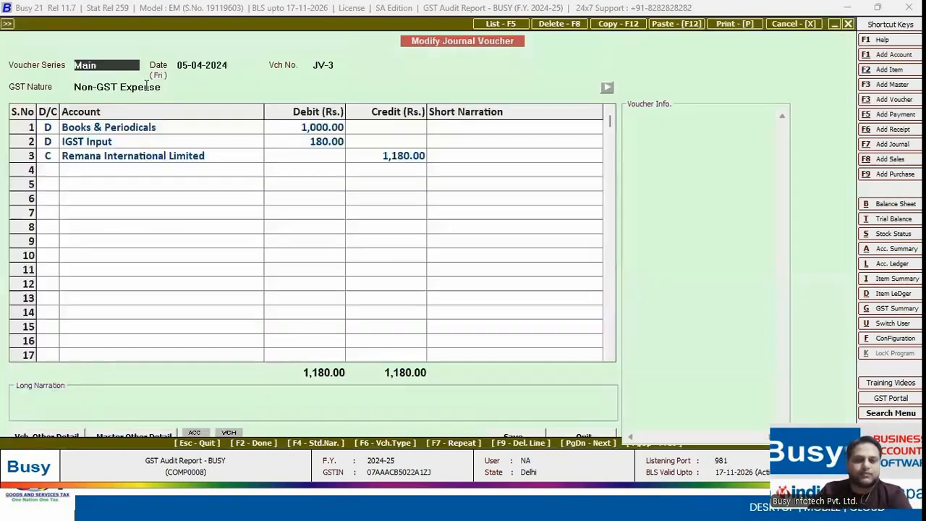
key("Return")
key("Return")
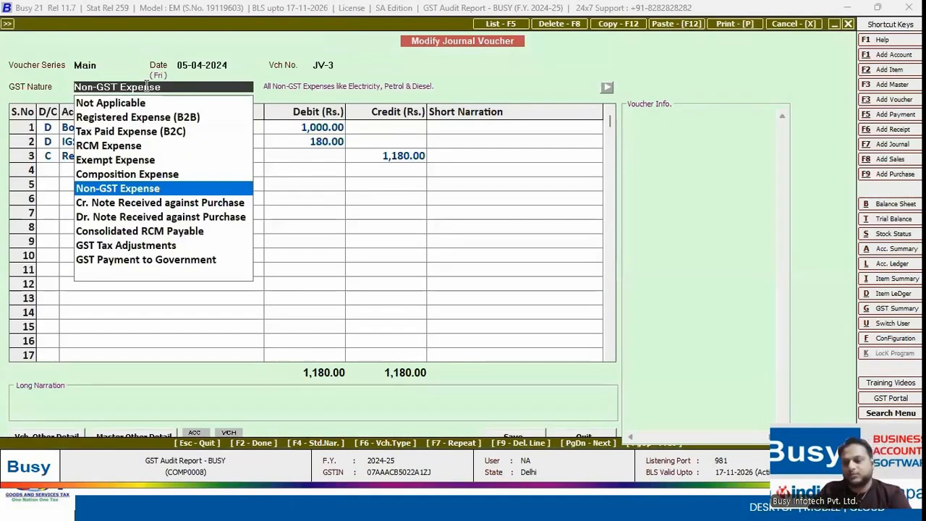
key("Return")
key("Return")
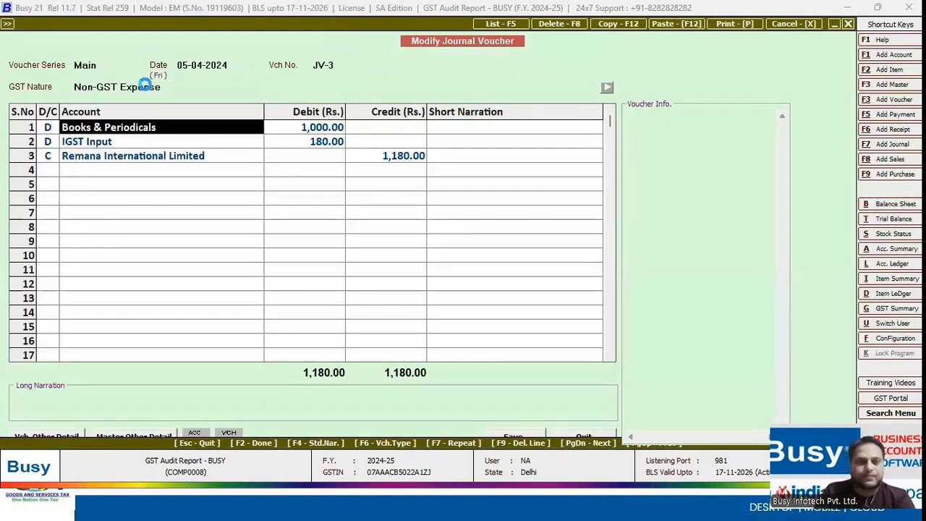
Step: Check the Books & Periodicals account master, quit voucher JV-3 without saving, and return to the expense report
key("alt+m")
key("Escape")
key("Escape")
key("Return")
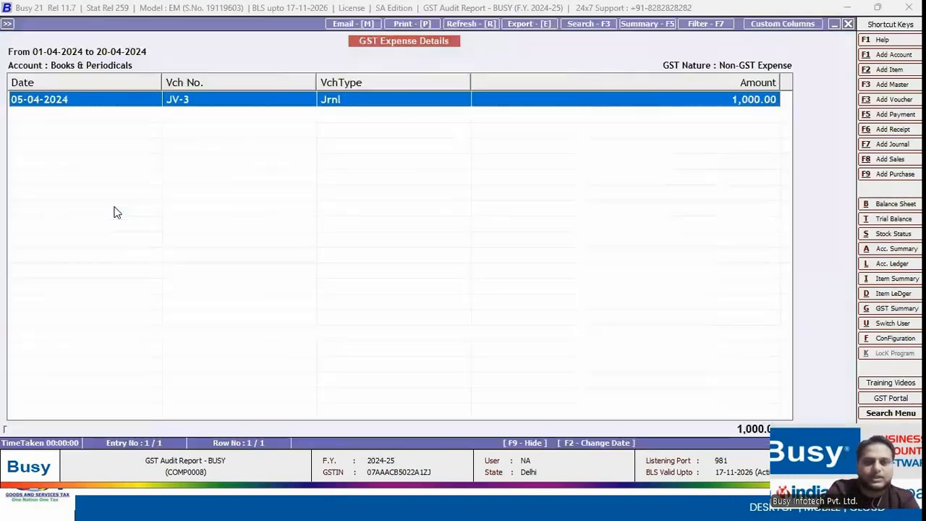
key("Escape")
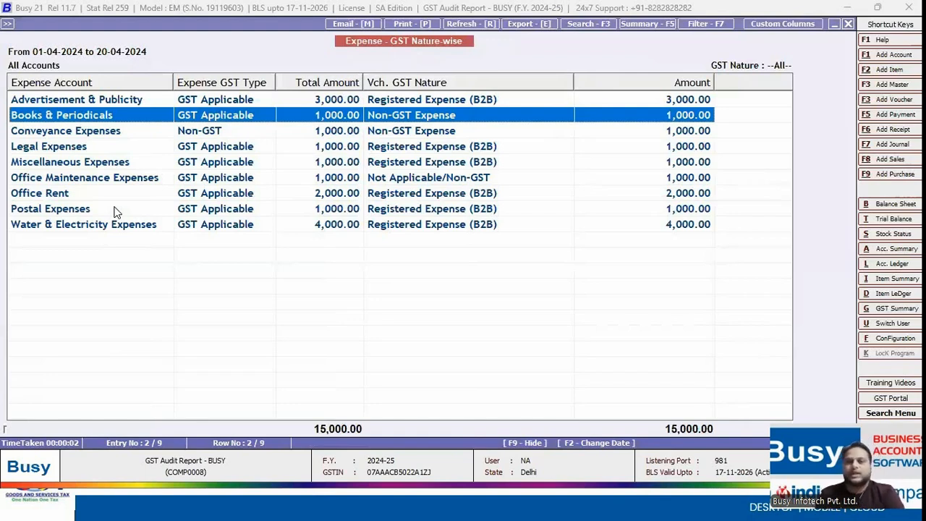
Step: Open journal voucher JV-1 from the Office Maintenance Expenses row, examine its GST Nature and debit amount, and return to the report
key("Down")
key("Down")
key("Down")
key("Down")
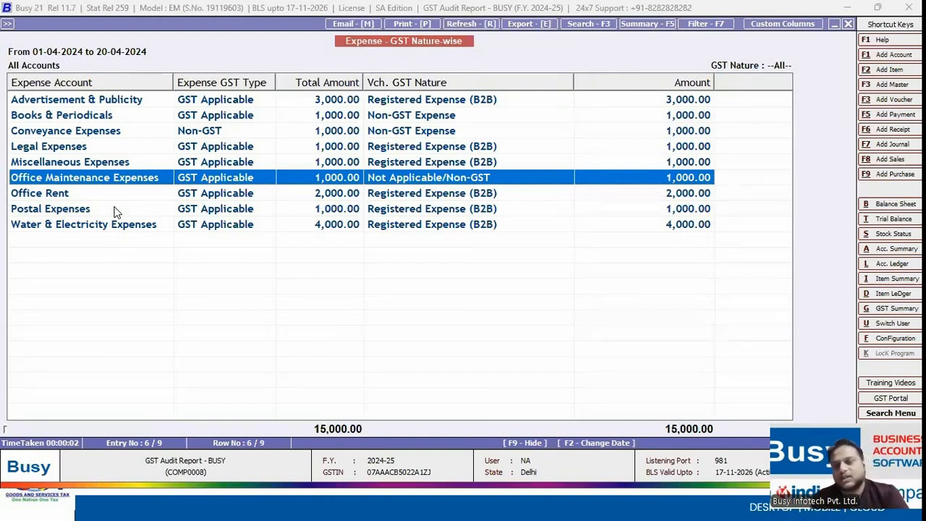
key("Return")
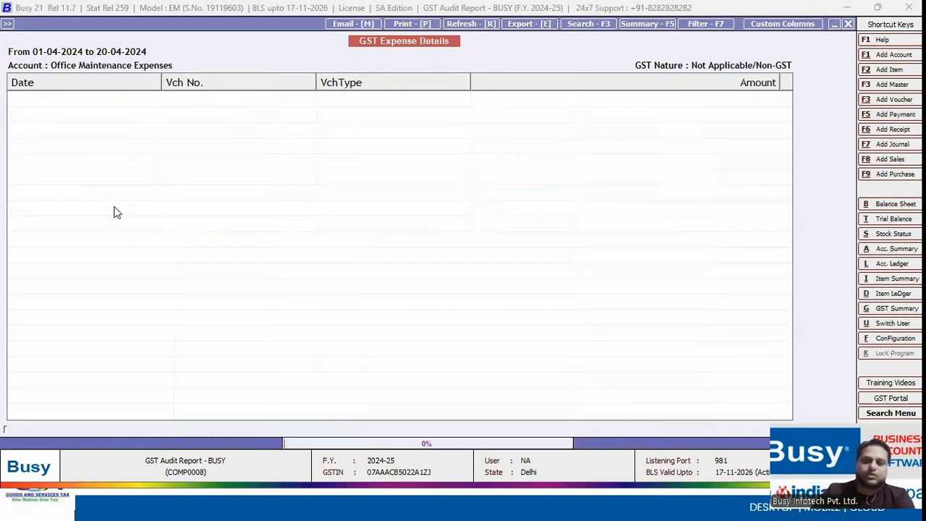
key("Return")
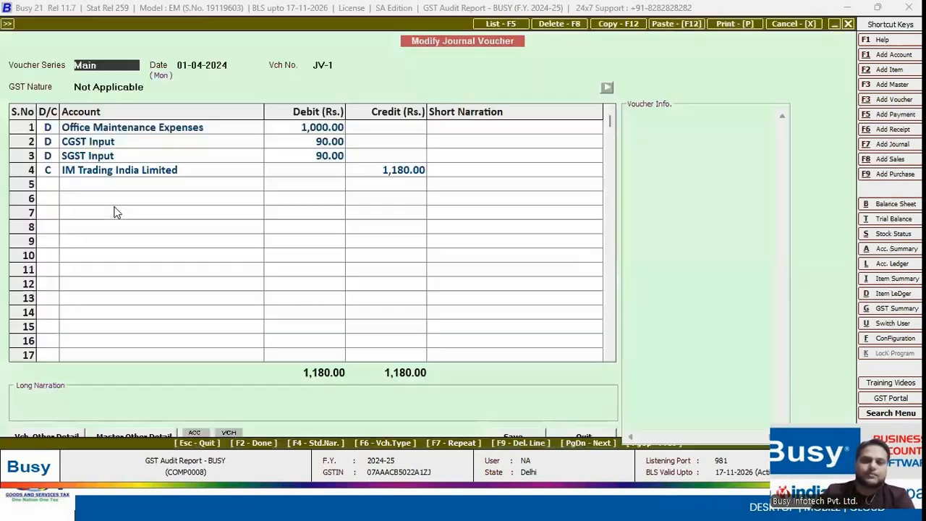
left_click(125, 87)
left_click(270, 124)
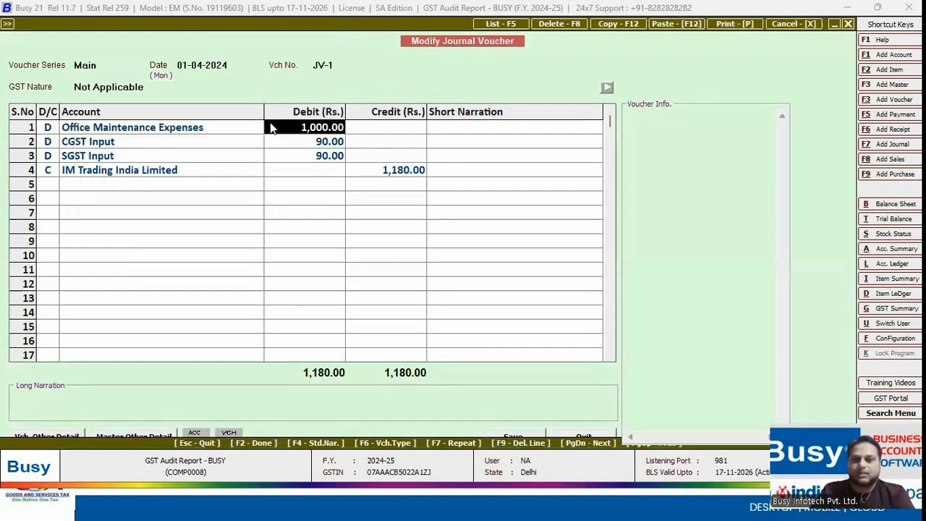
key("Escape")
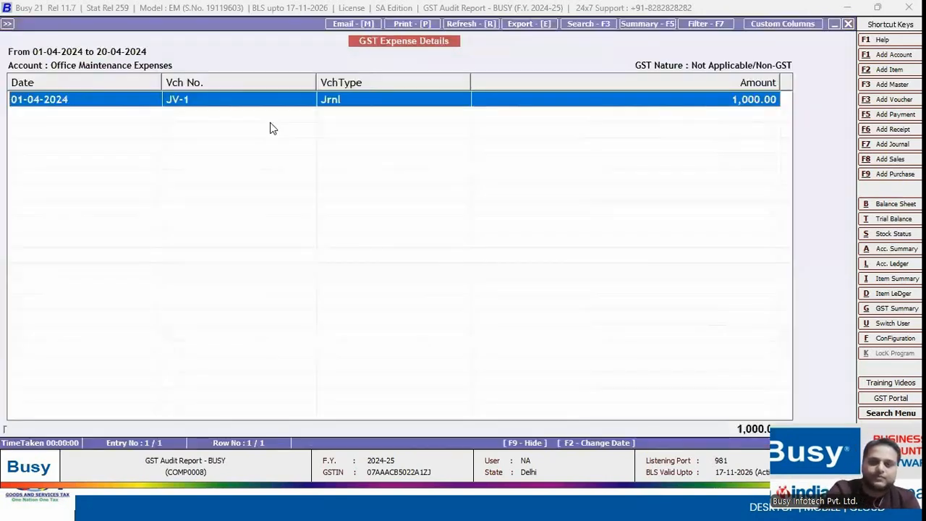
key("Escape")
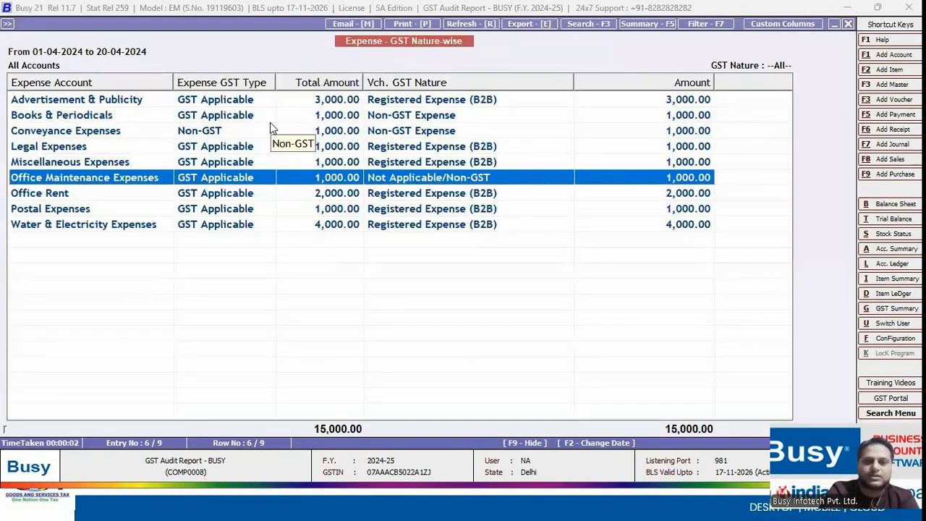
Step: Generate the GST Nature - Expense-wise audit report for all expenses and all GST natures from 01-04-2024 to 20-04-2024
key("Escape")
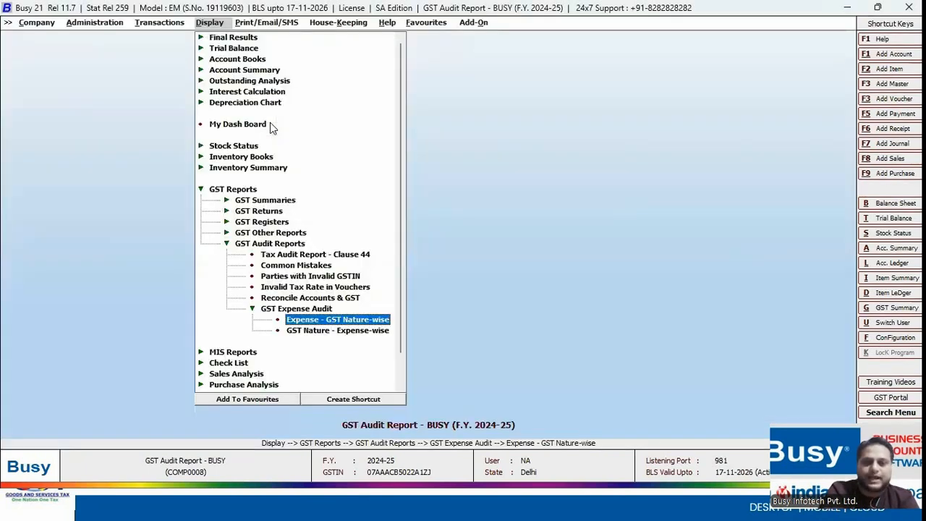
key("Down")
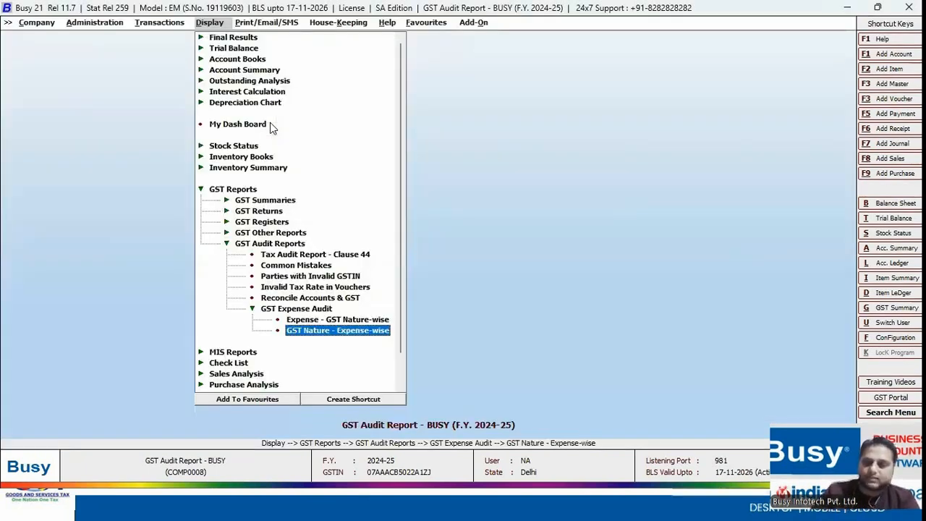
key("Return")
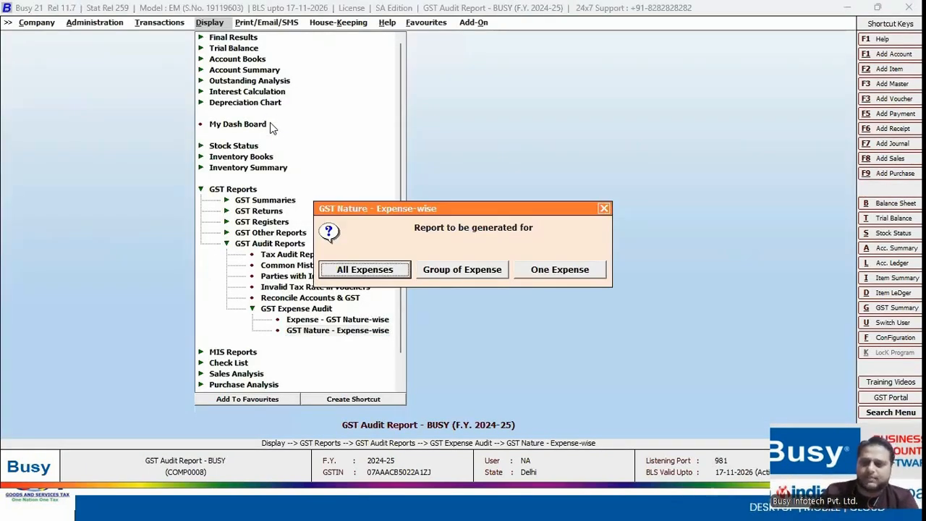
key("Return")
key("Return")
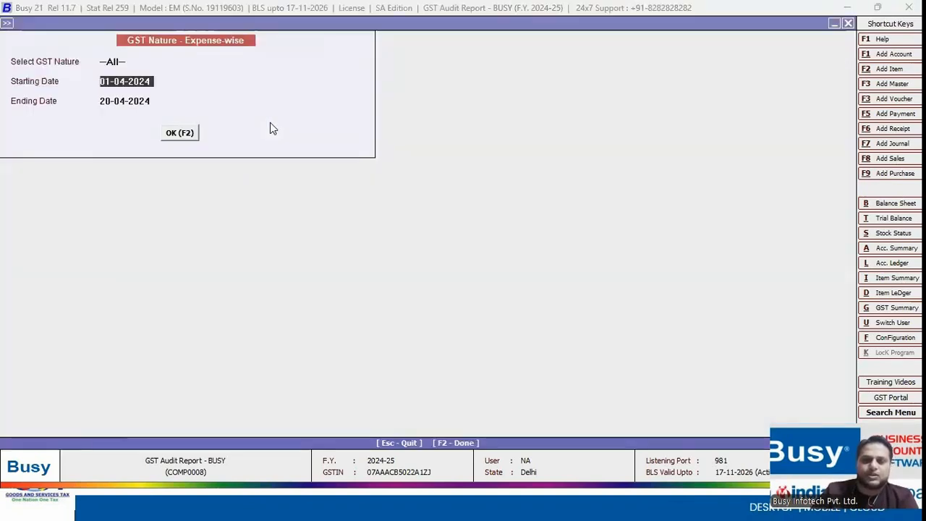
key("Return")
key("Return")
key("Return")
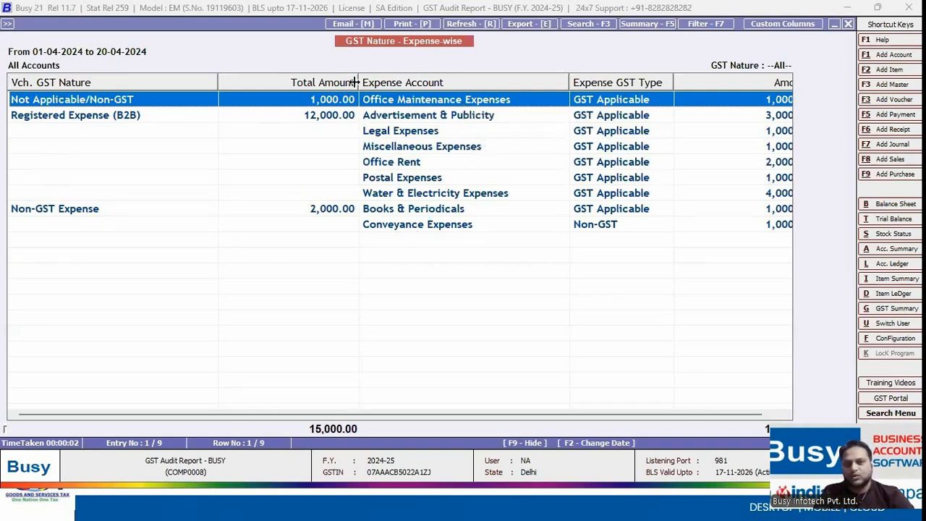
Step: Open the expense details behind the Office Maintenance Expenses row under Not Applicable/Non-GST, and return to the nature-wise report
double_click(49, 107)
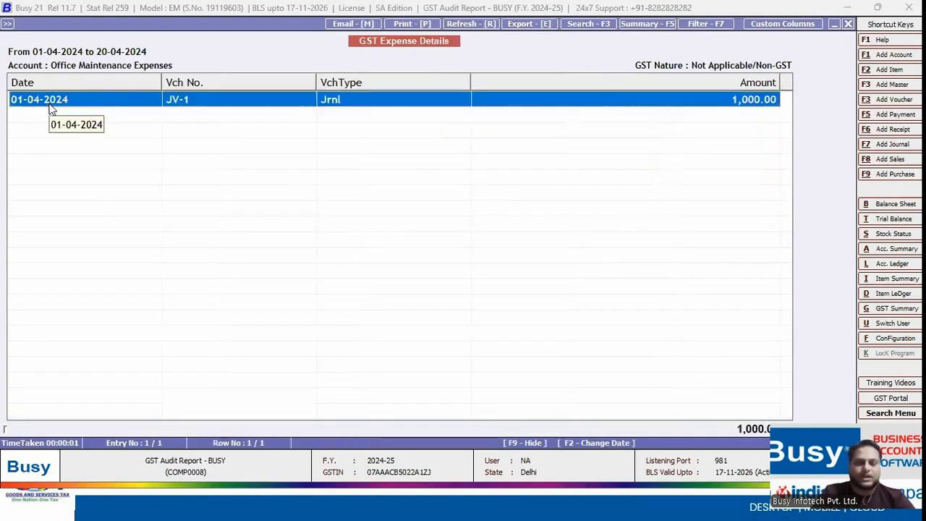
key("Escape")
key("Down")
key("Down")
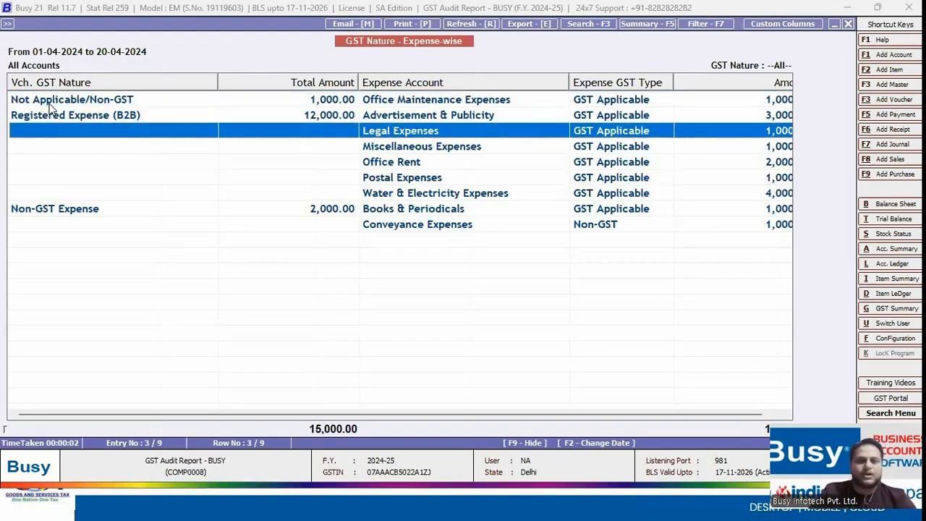
key("Up")
key("Up")
Step: Open the expense details of Books & Periodicals under Non-GST Expense, and return to the nature-wise report
key("Down")
key("Down")
key("Down")
key("Down")
key("Down")
key("Down")
key("Down")
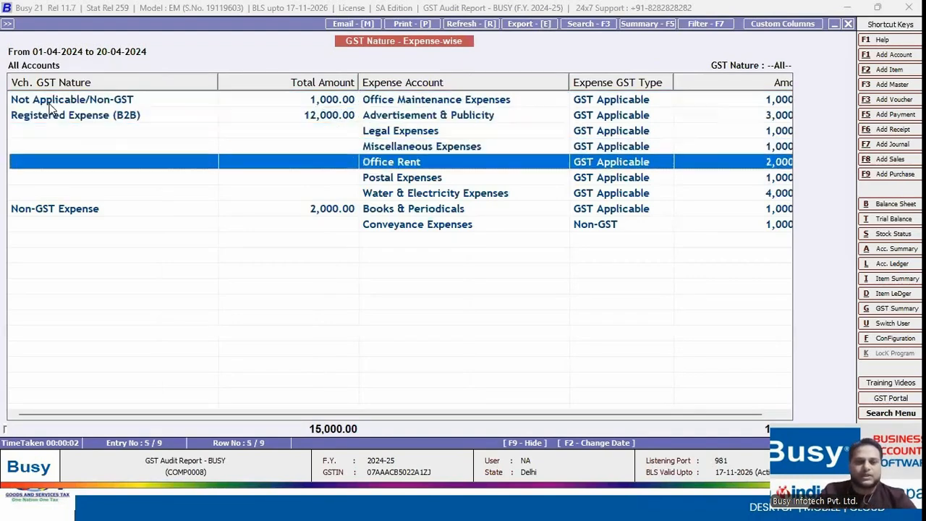
key("Return")
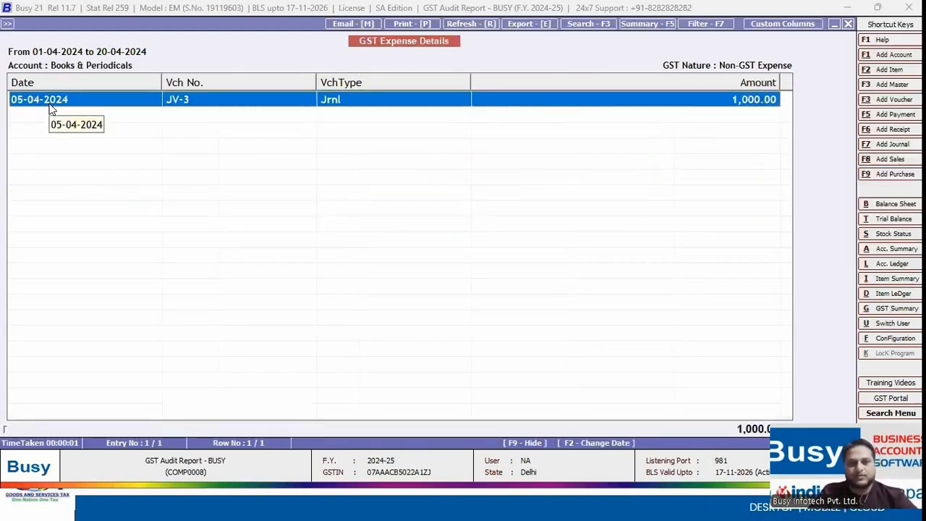
key("Escape")
Step: Open the expense details of Conveyance Expenses under Non-GST Expense, and return to the nature-wise report
key("Down")
key("Return")
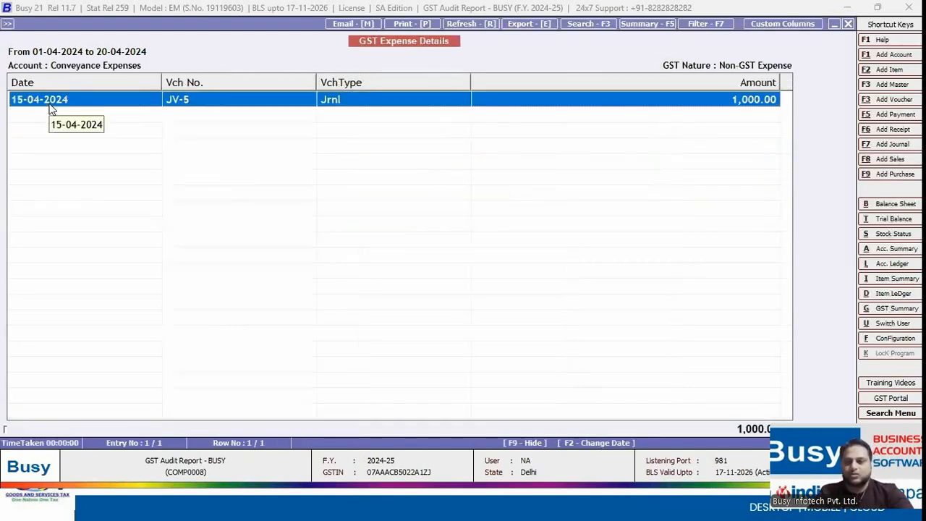
key("Escape")
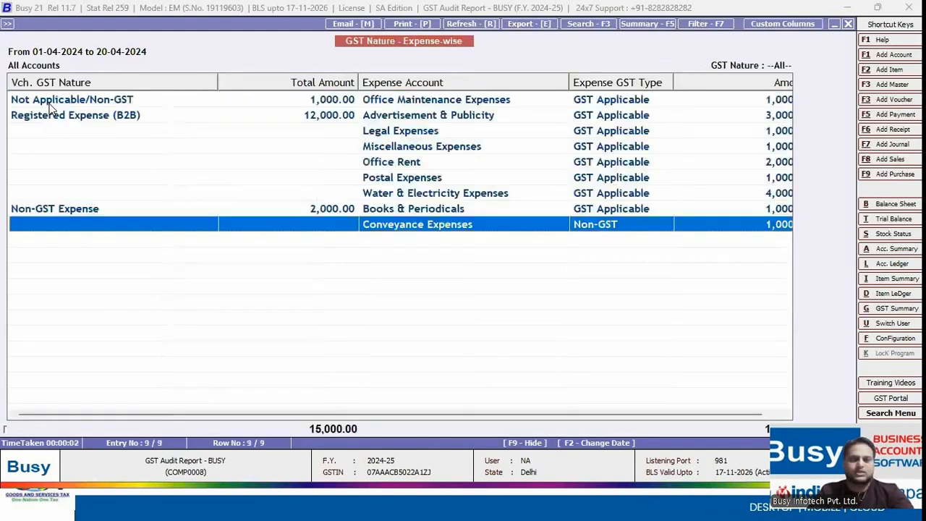
Step: Go back through the expense rows to Advertisement & Publicity and examine the Registered Expense (B2B) group
key("Up")
key("Up")
key("Up")
key("Up")
key("Up")
key("Up")
key("Up")
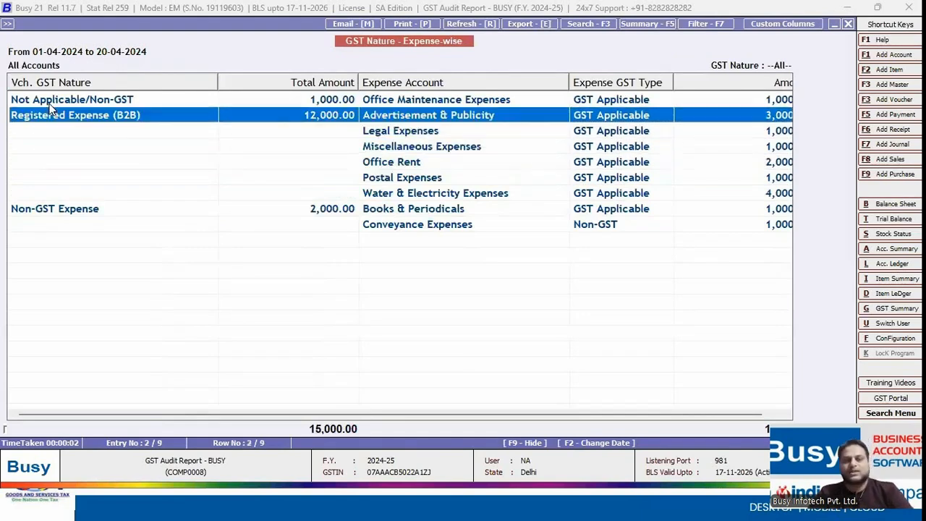